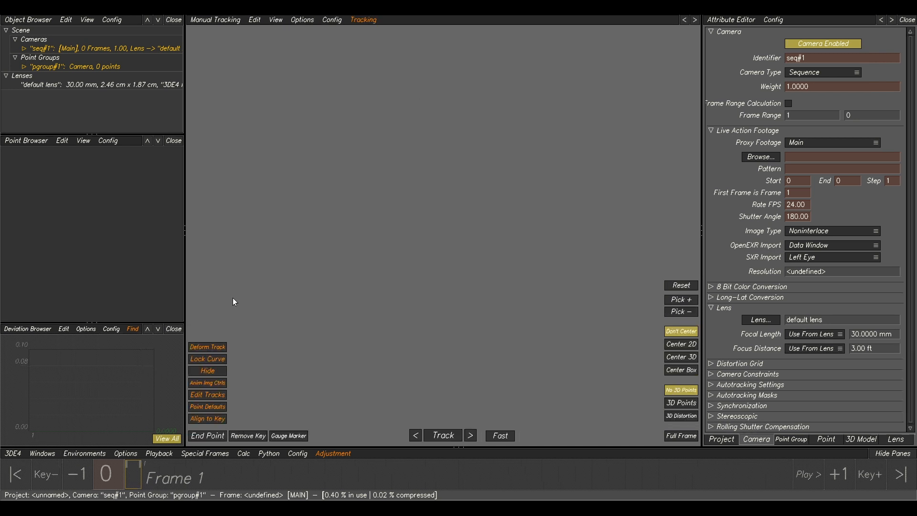
Load the plate sequence Vertigo_BG01_v001.1001.exr from MM026/Vertigo/Plate into the existing camera.
click(117, 49)
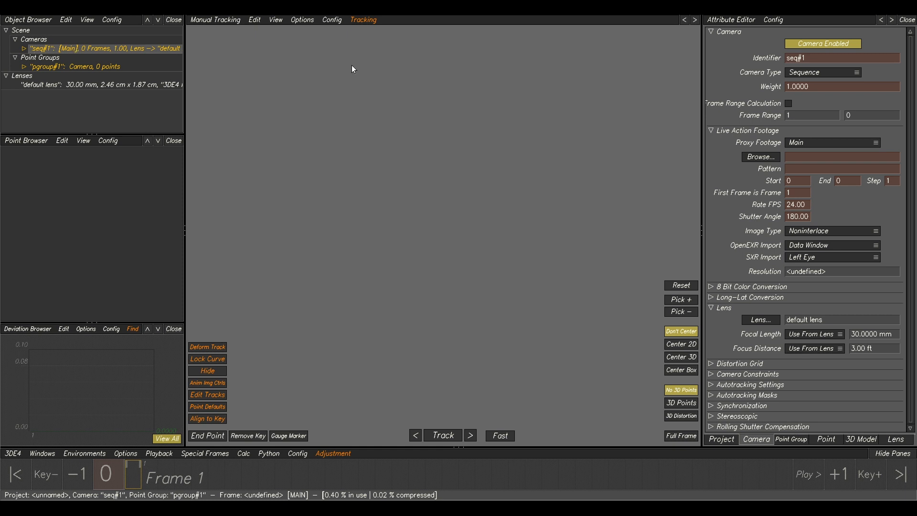
click(760, 157)
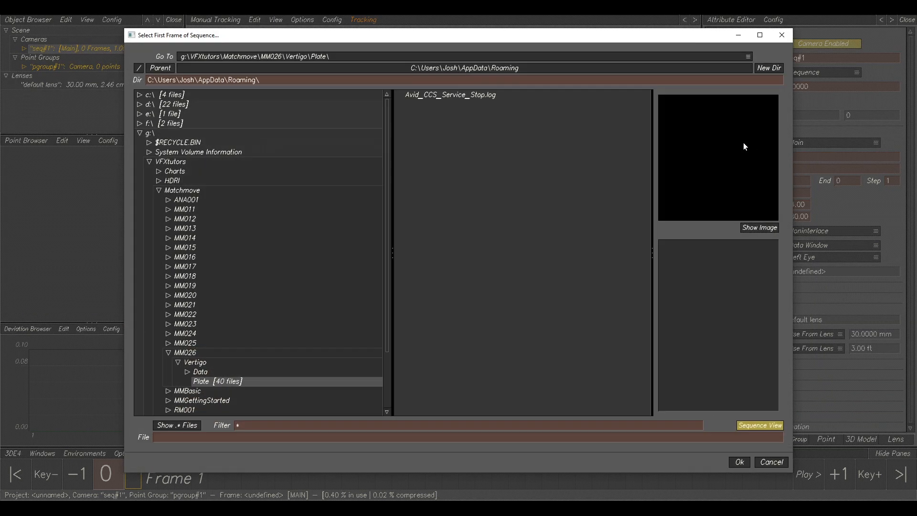
click(196, 364)
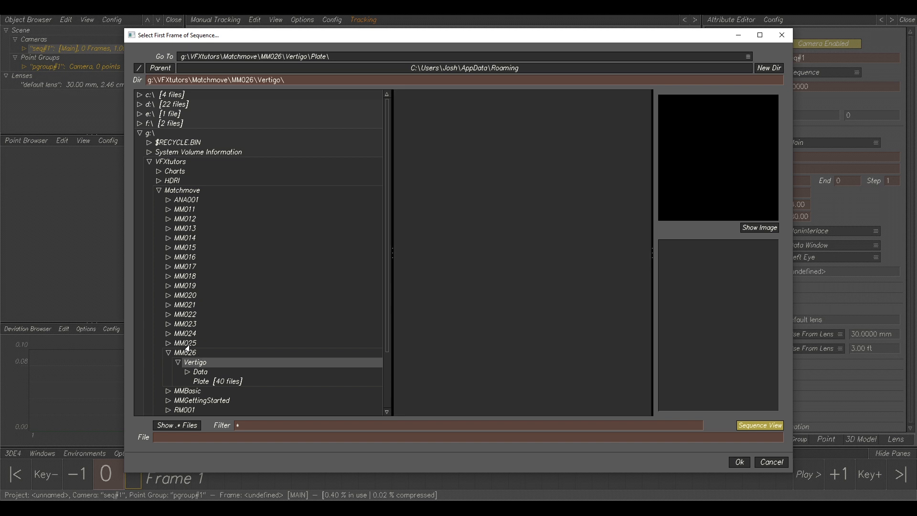
click(212, 384)
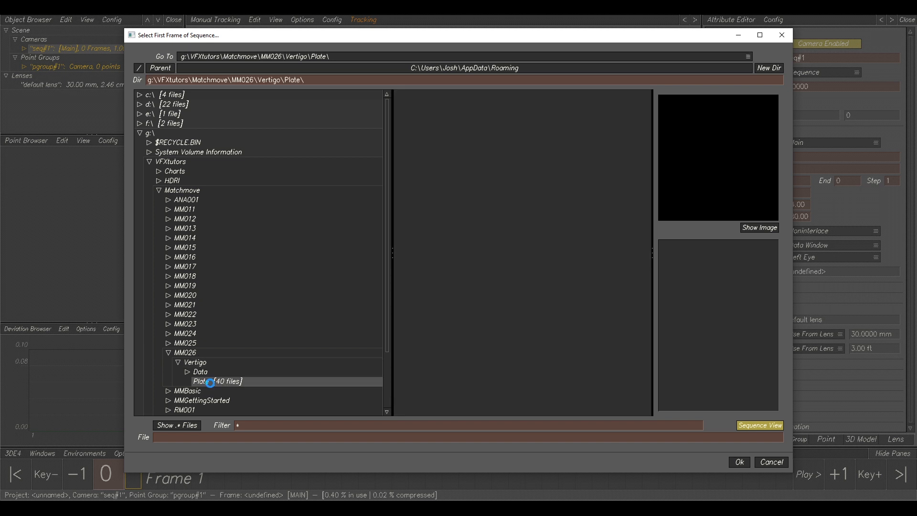
click(483, 98)
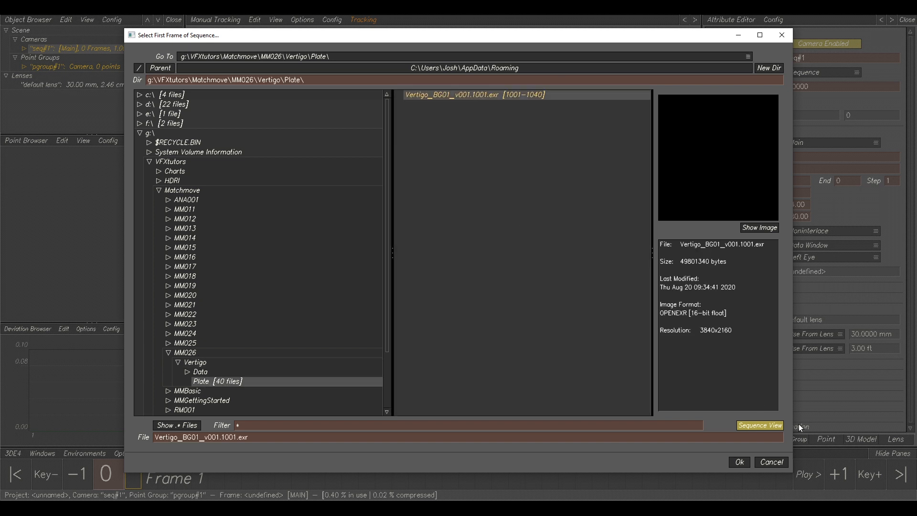
click(739, 462)
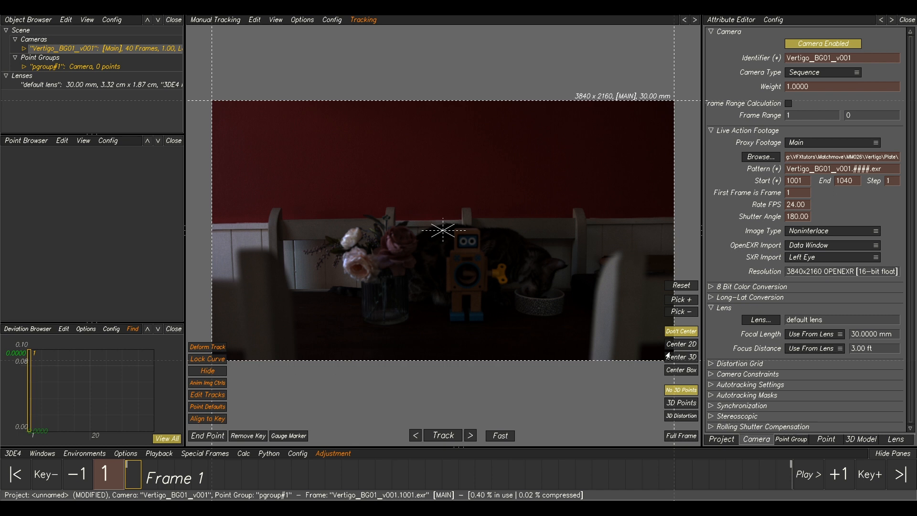
Open the camera's 8 Bit Color Conversion settings and set Gamma to 2.2.
click(710, 287)
click(819, 311)
text(2)
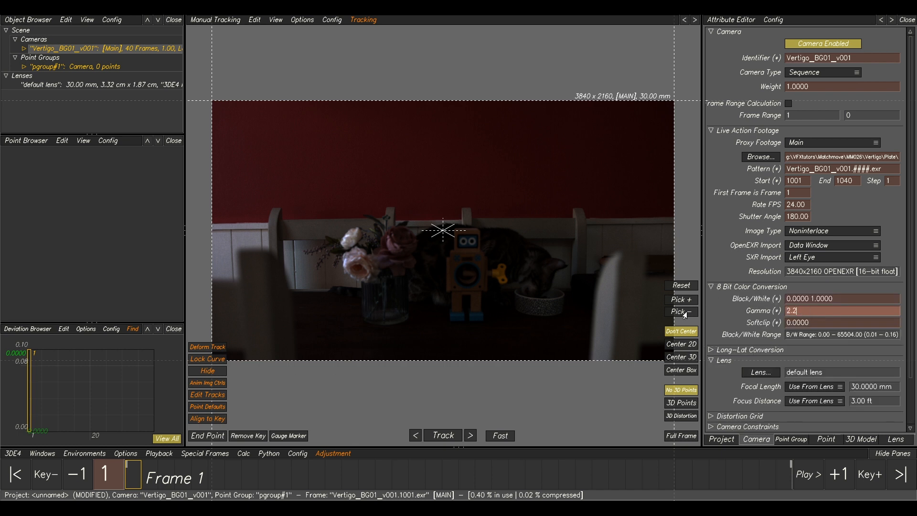
text(.2)
key(Return)
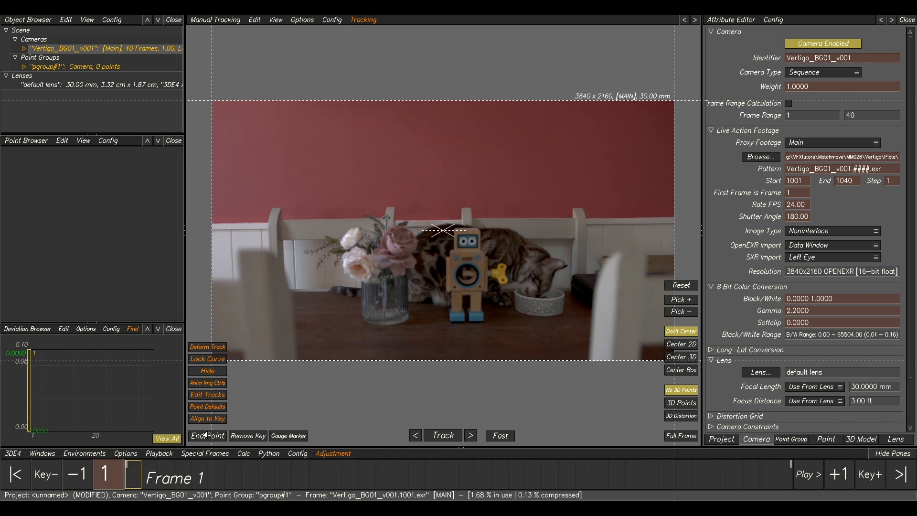
Export a buffer compression file for the plate sequence.
click(159, 454)
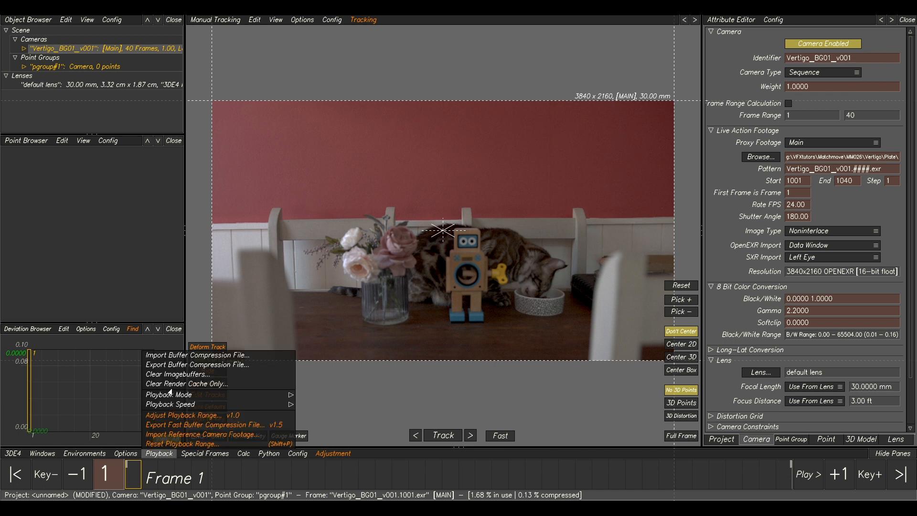
click(210, 364)
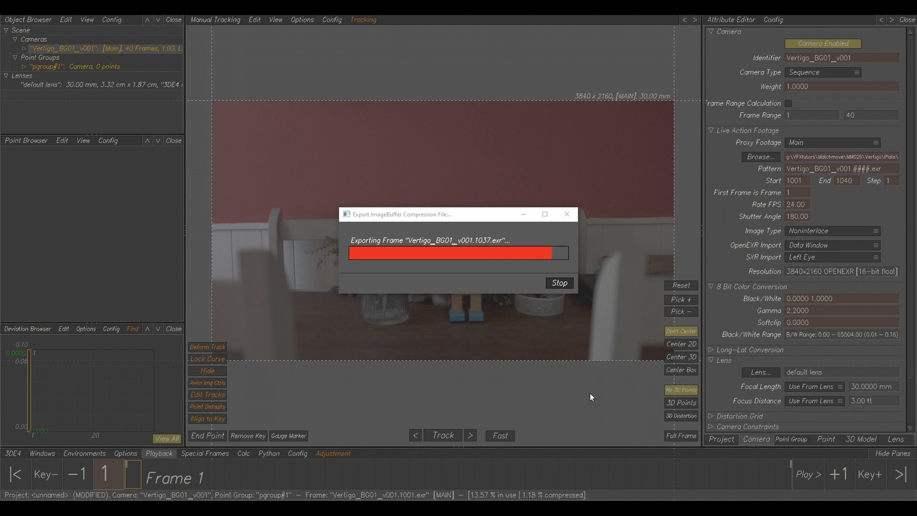
Play back and scrub through the footage to review the shot.
click(159, 453)
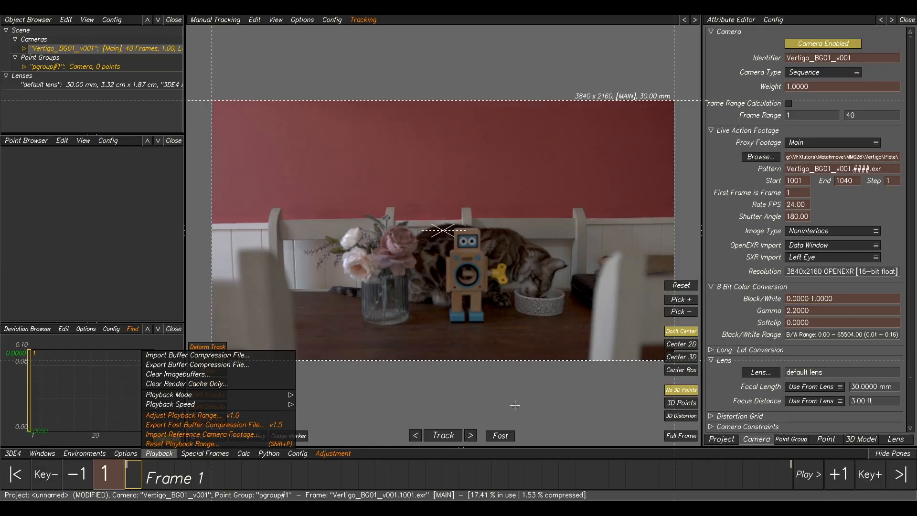
mouse_move(197, 477)
mouse_down()
mouse_move(700, 477)
mouse_move(406, 485)
mouse_move(185, 478)
mouse_move(525, 477)
mouse_move(356, 478)
mouse_move(407, 486)
mouse_move(651, 478)
mouse_move(267, 477)
mouse_move(685, 478)
mouse_move(189, 483)
mouse_move(625, 477)
mouse_move(302, 478)
mouse_move(705, 464)
mouse_move(196, 491)
mouse_move(238, 479)
mouse_move(202, 478)
mouse_up()
key(space)
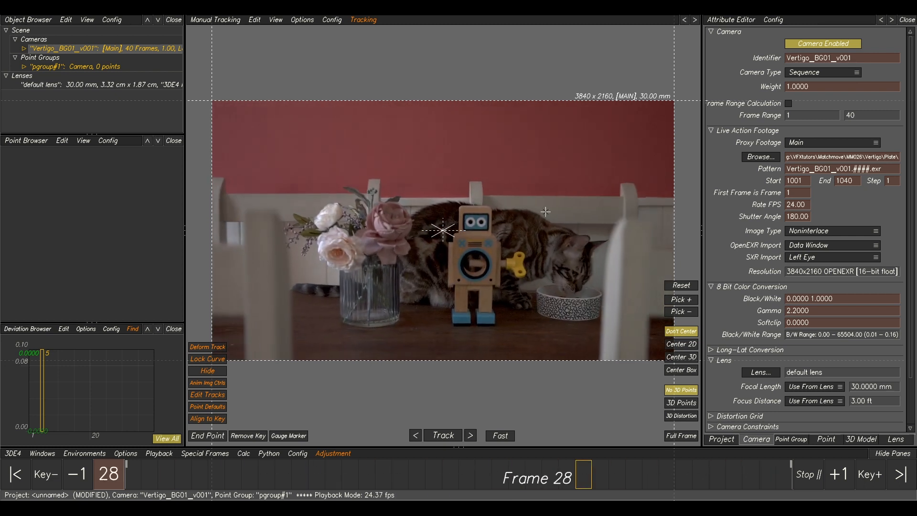
click(613, 484)
drag(613, 484, 446, 483)
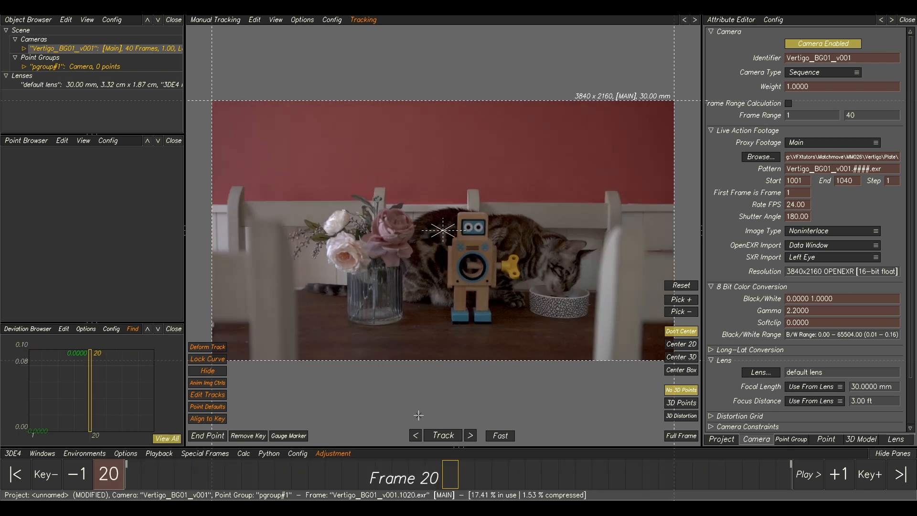
Open the lens attributes and, referring to the camera notes, set the filmback height to 1.188 cm.
click(895, 439)
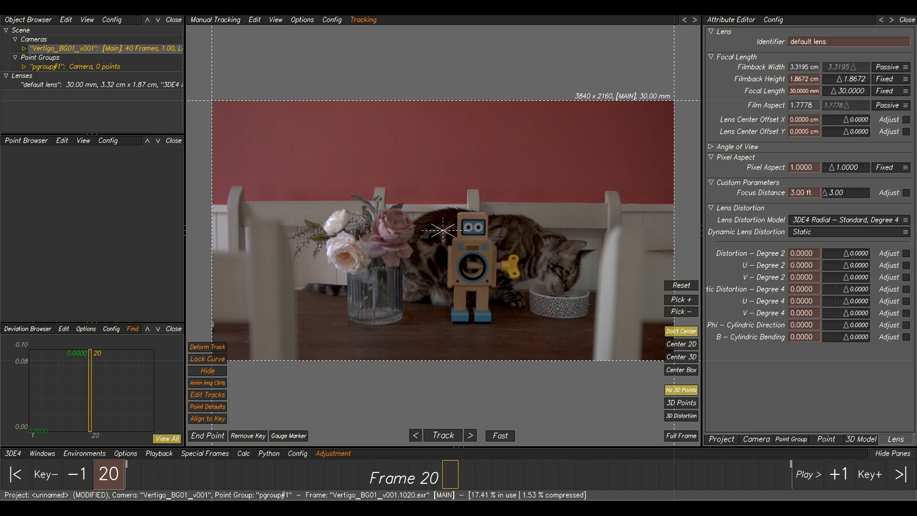
key(alt+Tab)
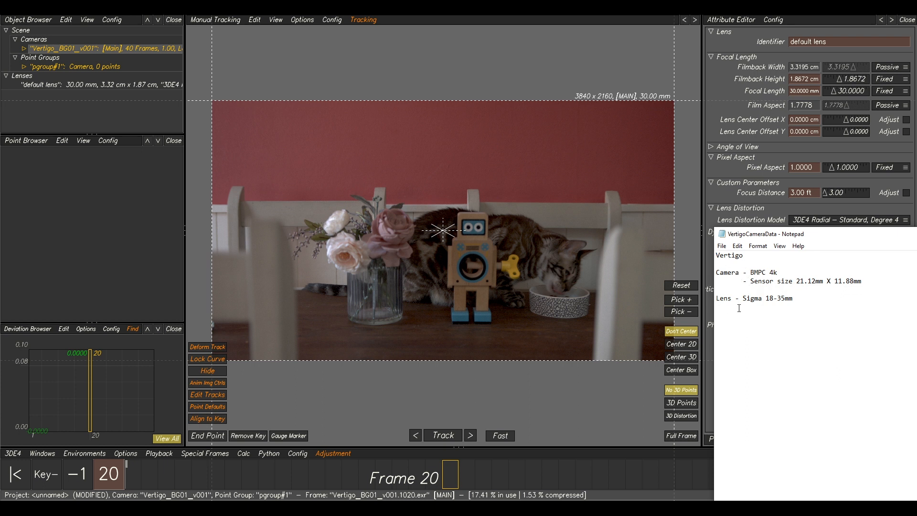
key(alt+Tab)
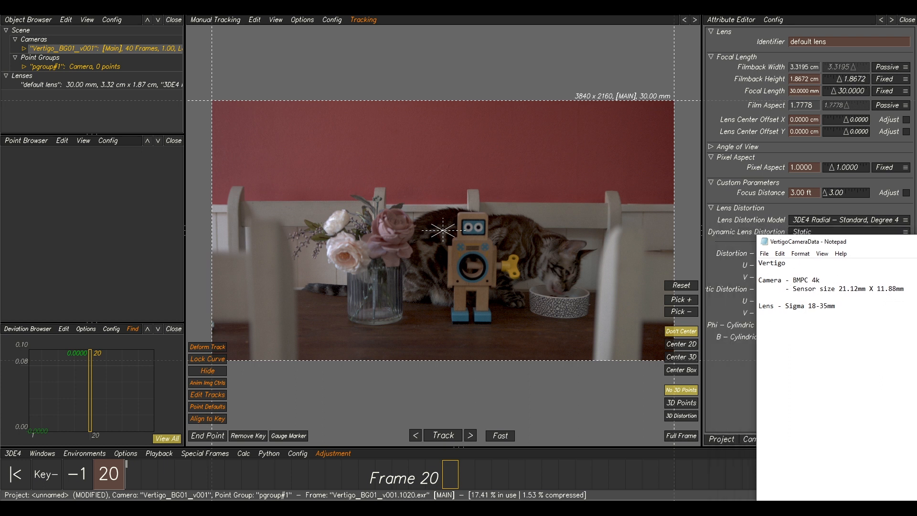
click(817, 82)
text(11.88mm)
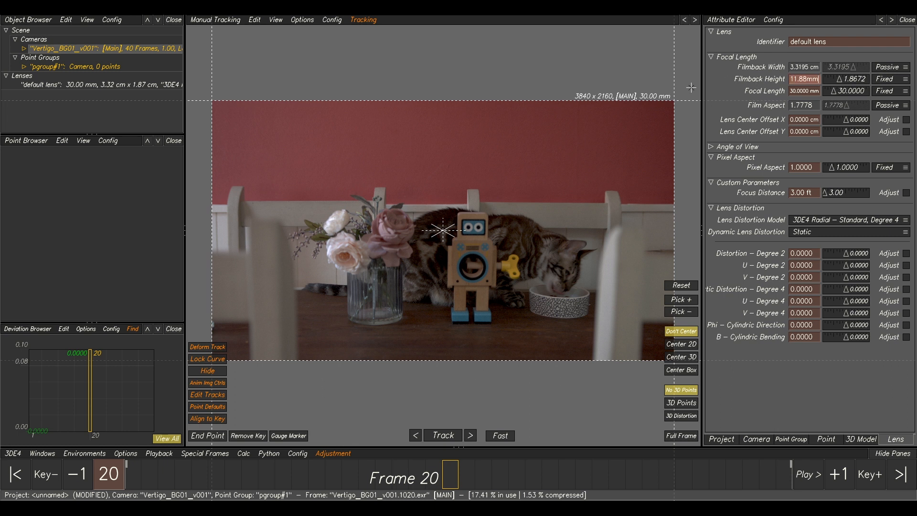
key(Return)
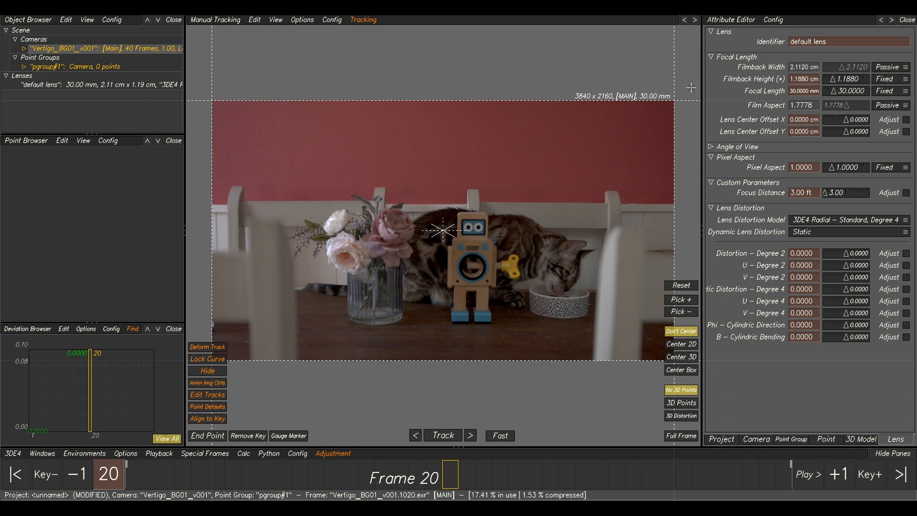
Set the lens focal length to 18 mm.
mouse_move(427, 476)
mouse_down()
mouse_move(136, 476)
mouse_move(616, 477)
mouse_move(701, 492)
mouse_move(215, 476)
mouse_move(788, 477)
mouse_move(132, 477)
mouse_move(654, 475)
mouse_move(132, 477)
mouse_move(490, 476)
mouse_move(161, 477)
mouse_move(849, 499)
mouse_up()
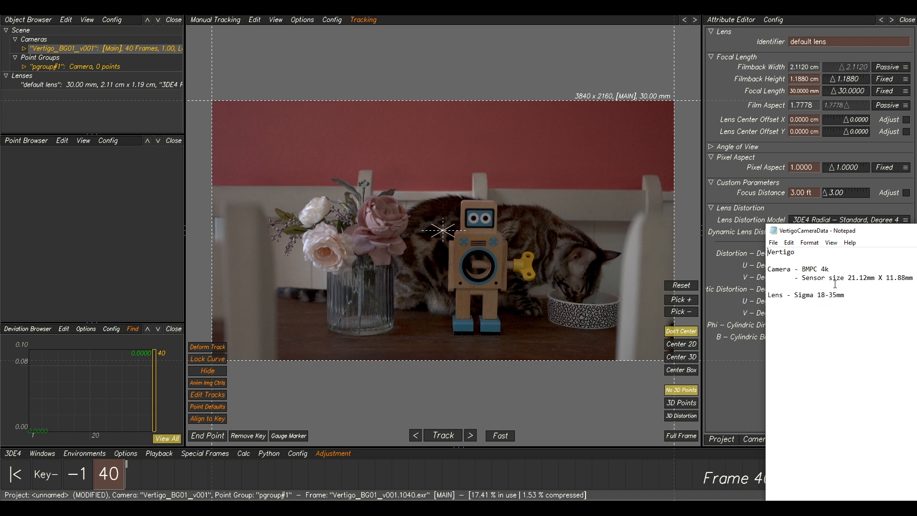
drag(822, 230, 916, 234)
drag(185, 470, 57, 489)
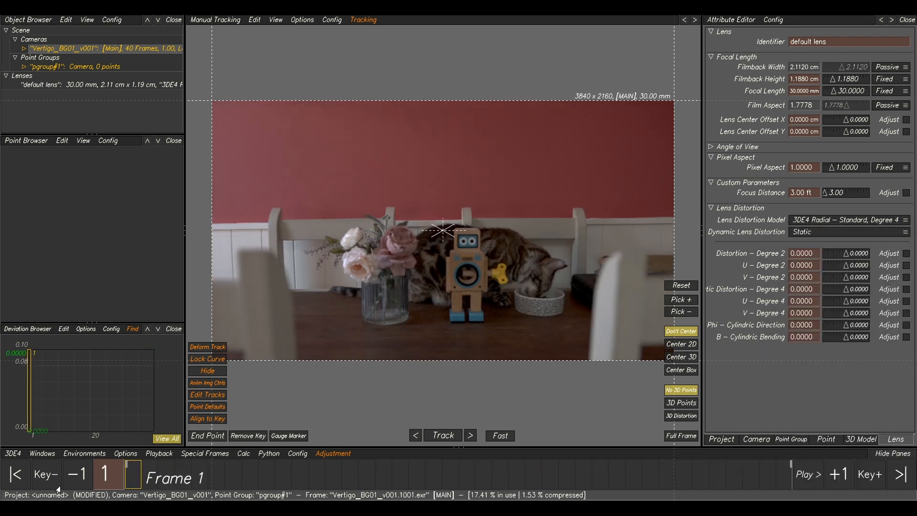
mouse_move(138, 476)
mouse_down()
mouse_move(884, 480)
mouse_move(128, 478)
mouse_up()
drag(188, 490, 134, 477)
click(806, 91)
text(18)
key(Return)
drag(154, 489, 286, 477)
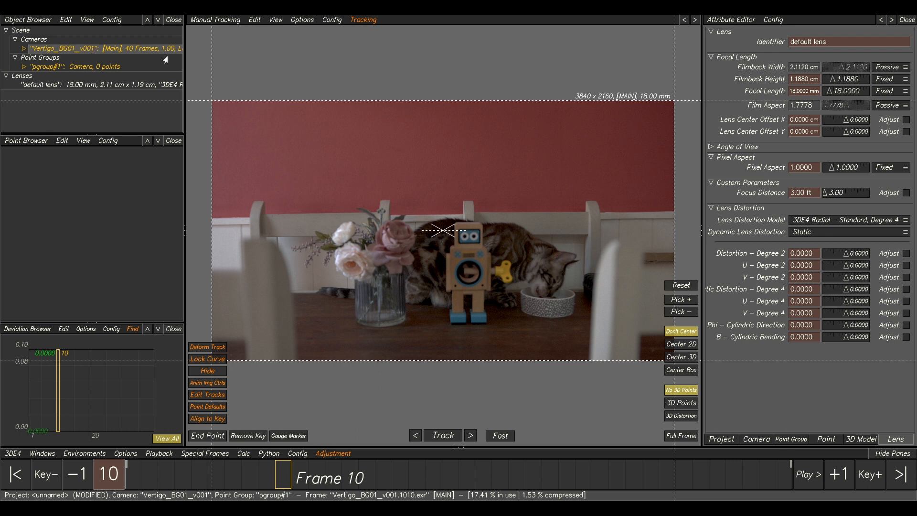
Add a new reference camera and select it.
right_click(57, 50)
mouse_move(76, 66)
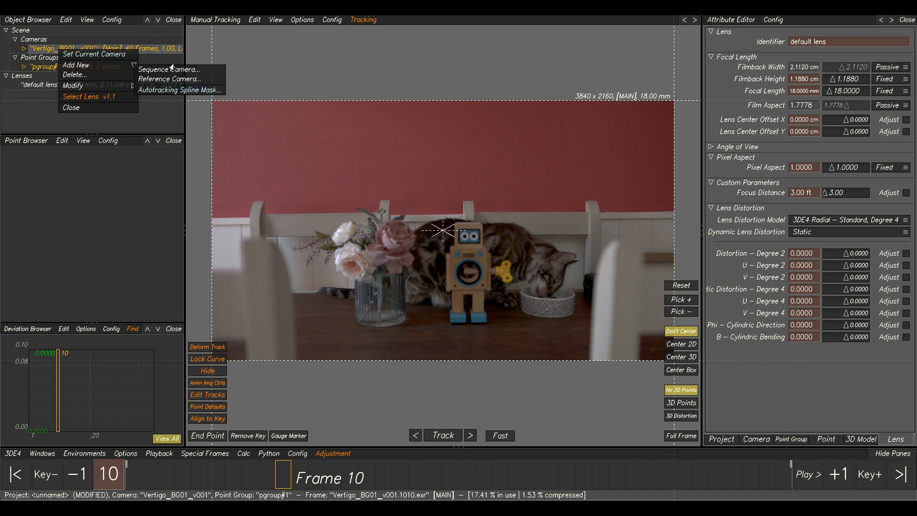
click(162, 80)
click(37, 58)
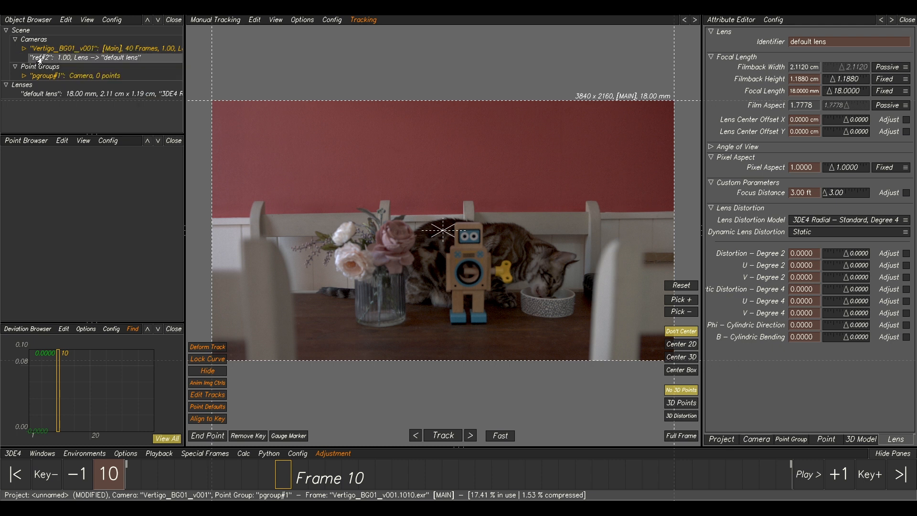
double_click(74, 59)
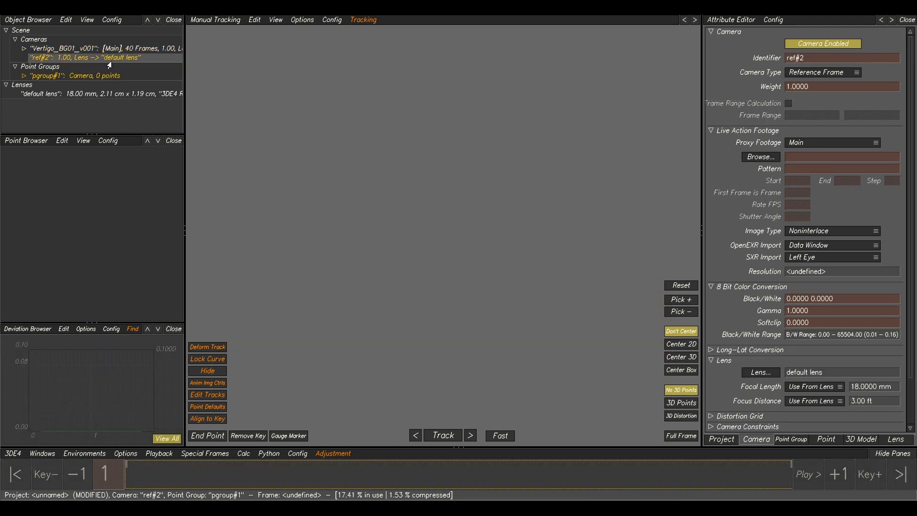
Load the lens grid image Sigma18-35MM_18MM.exr from Data/LensGrid/Sigma18-35MM_LensGrids into the reference camera, with sequence view off.
click(761, 157)
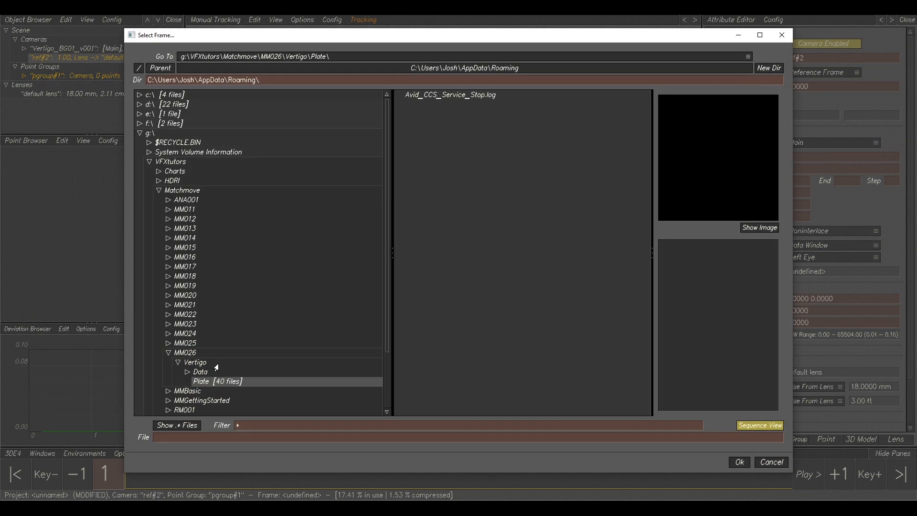
click(201, 375)
click(187, 374)
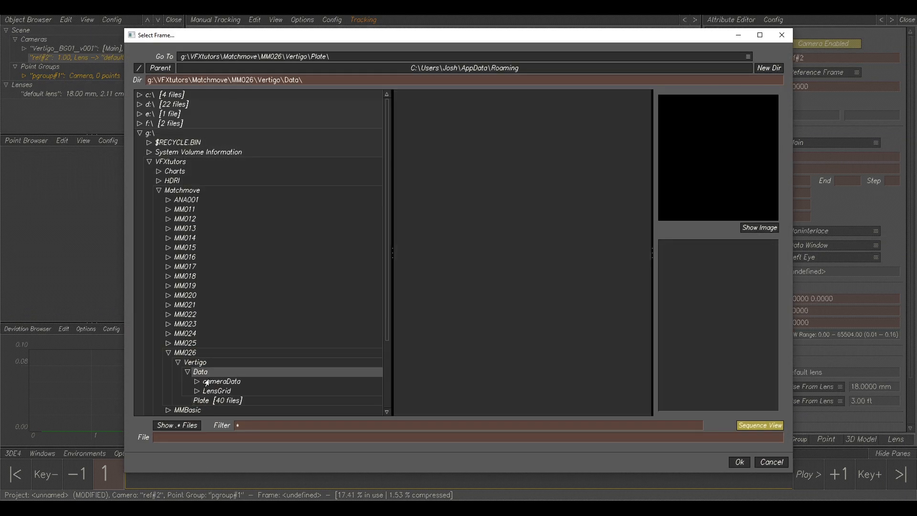
click(213, 392)
click(197, 392)
click(224, 401)
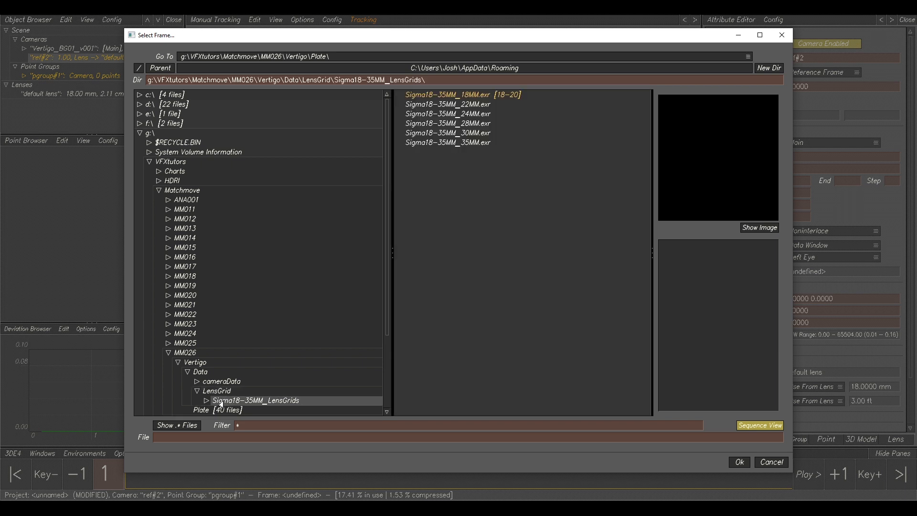
click(746, 424)
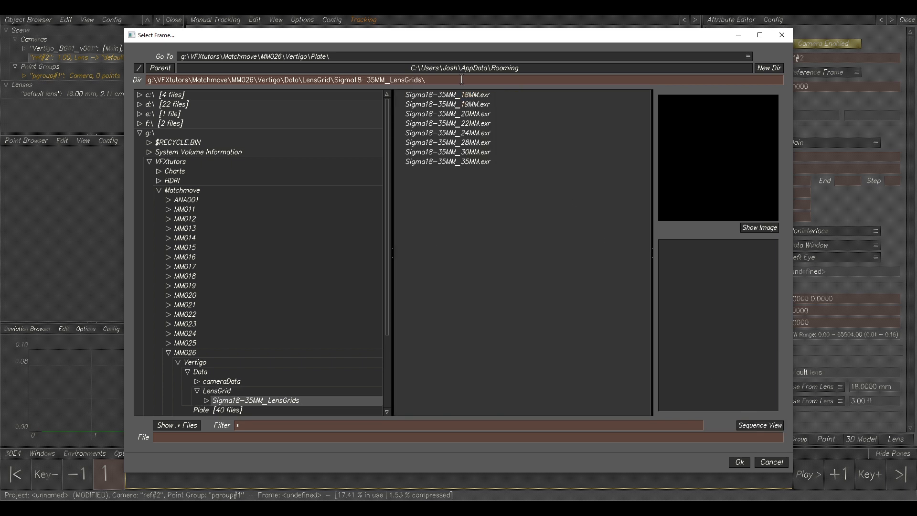
click(468, 96)
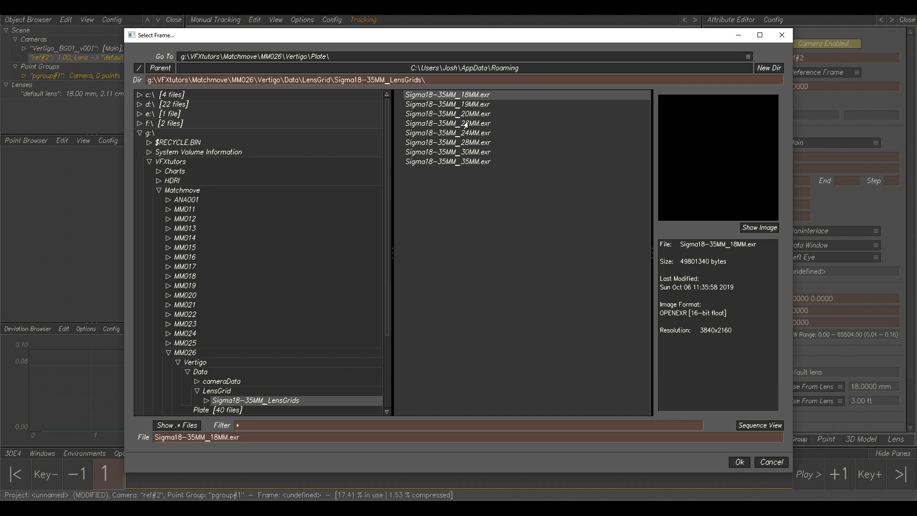
click(739, 462)
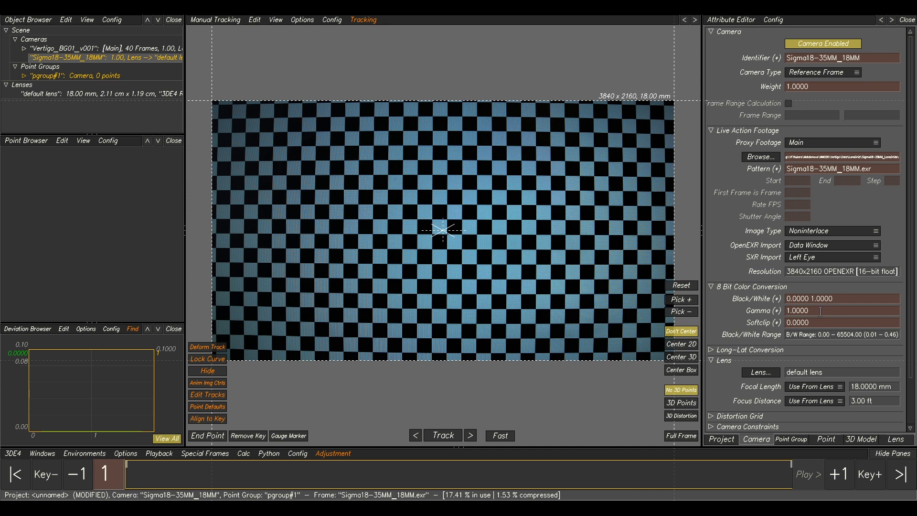
Set the reference camera's Gamma to 2.2.
click(820, 311)
text(2.2)
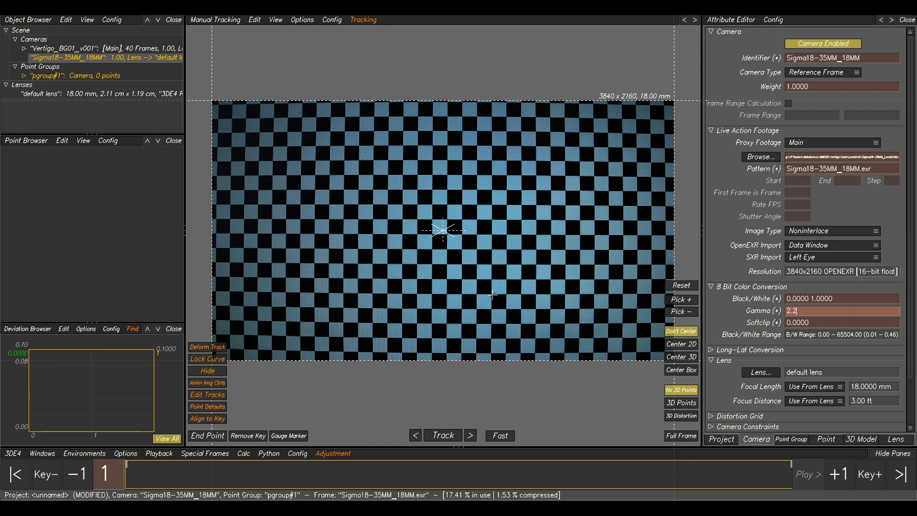
key(Return)
Open the Distortion Grid view, align the initial grid corners to the checkerboard squares and snap the grid.
key(F4)
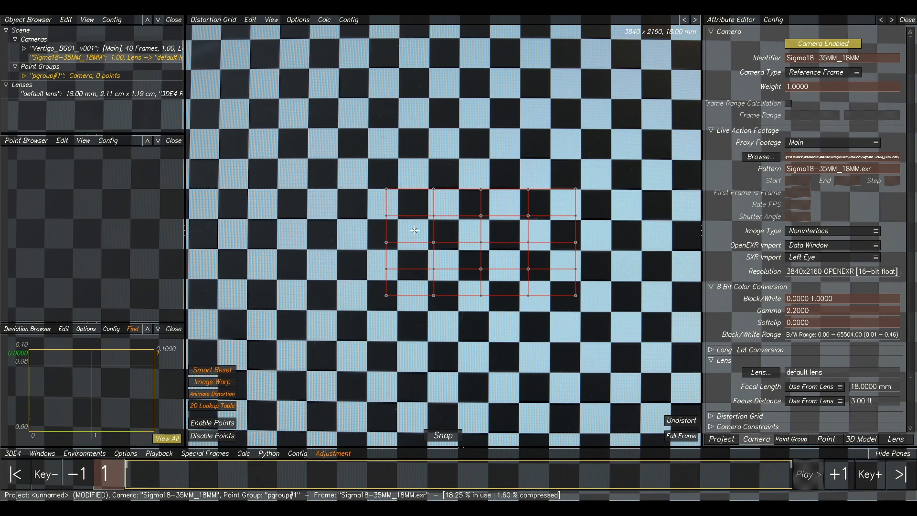
scroll(392, 181, up, 3)
drag(387, 190, 429, 189)
drag(386, 216, 398, 220)
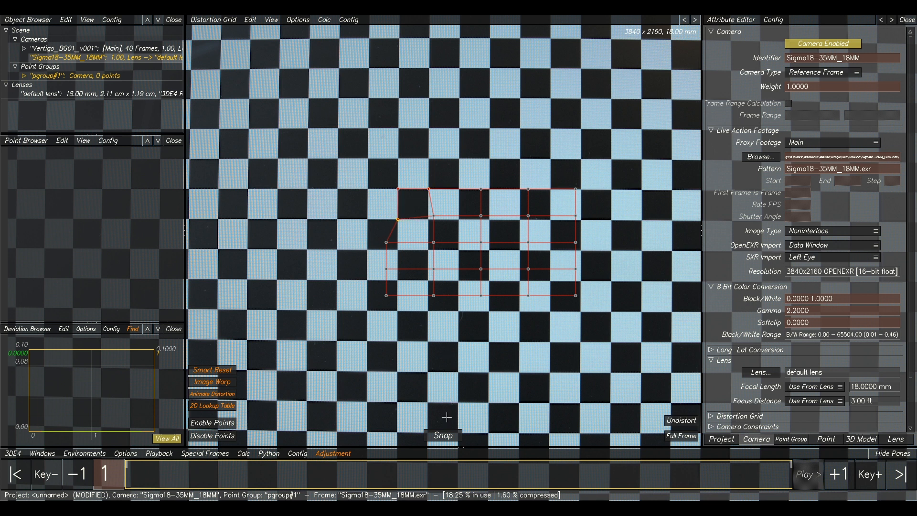
click(443, 436)
Extend the distortion grid in every direction until it covers the whole checkerboard image.
scroll(506, 266, down, 5)
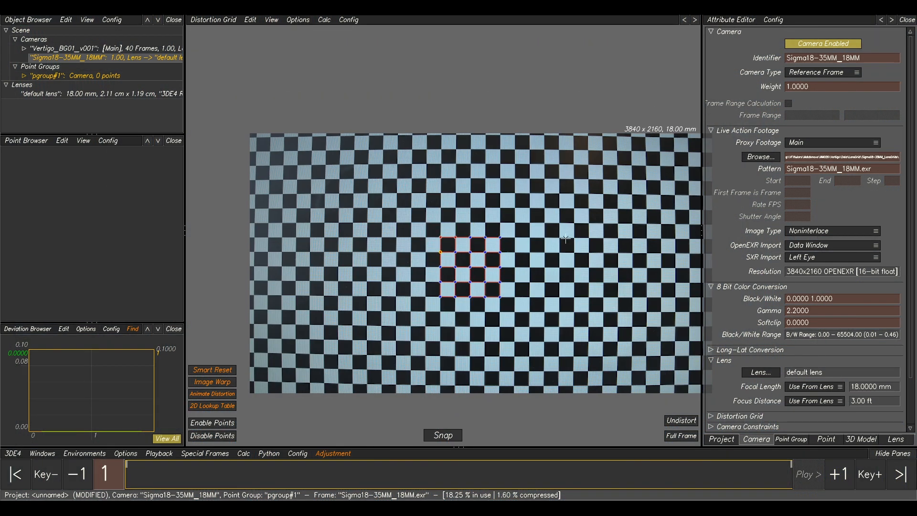
scroll(549, 234, down, 2)
key(Up)
key(Up)
key(Up)
key(Up)
key(Up)
key(Up)
key(Up)
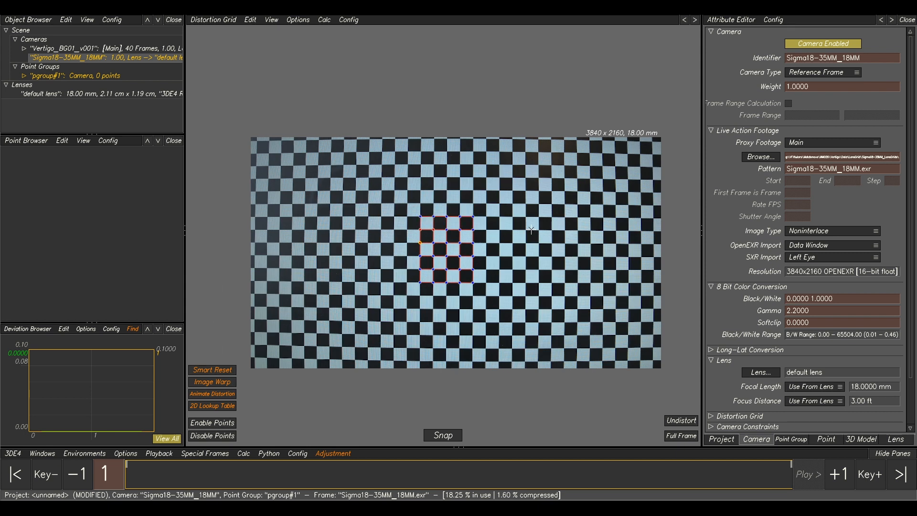
key(Down)
key(Down)
key(Down)
key(Down)
key(Down)
key(Down)
key(Left)
key(Left)
key(Left)
key(Left)
key(Left)
key(Left)
key(Left)
key(Left)
key(Left)
key(Left)
key(Left)
key(Left)
key(Left)
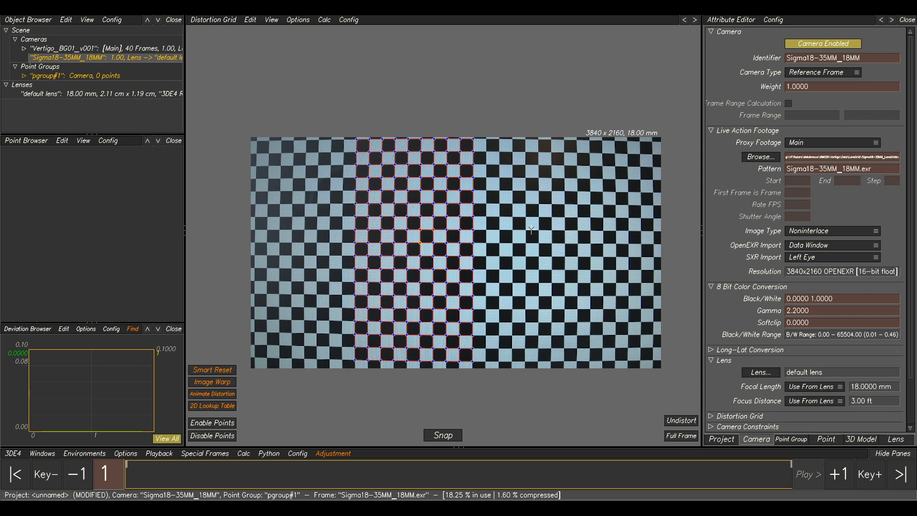
key(Right)
key(Right)
key(Right)
key(Right)
key(Right)
key(Right)
key(Right)
key(Right)
key(Right)
key(Right)
key(Right)
key(Right)
key(Right)
key(Right)
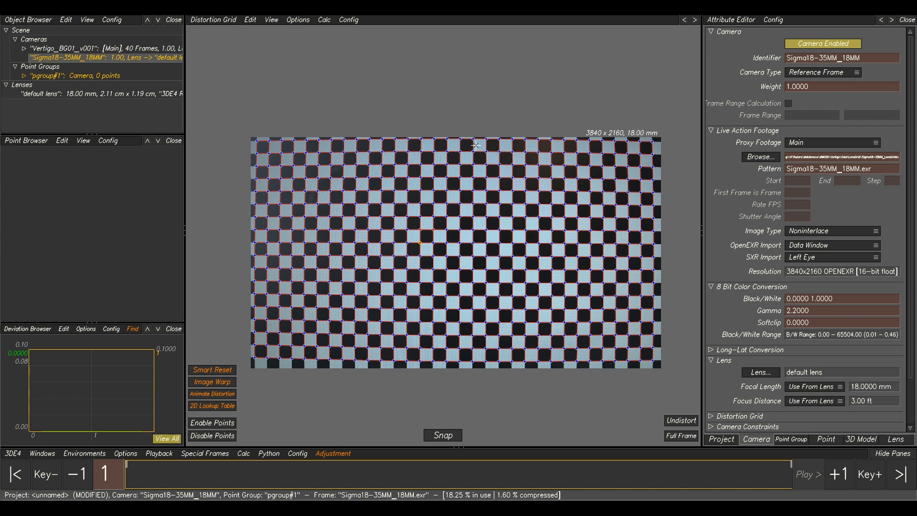
Calculate the lens distortion parameters from the grid and set them on the lens.
click(324, 20)
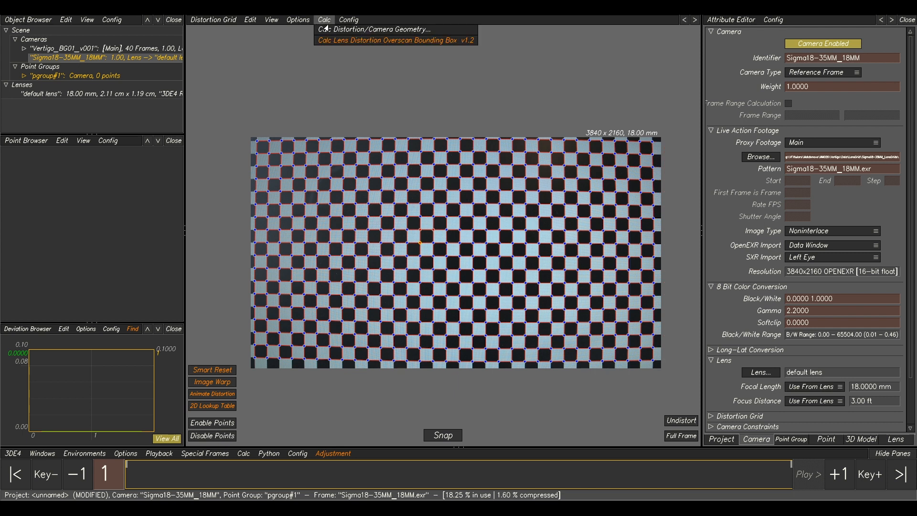
click(334, 30)
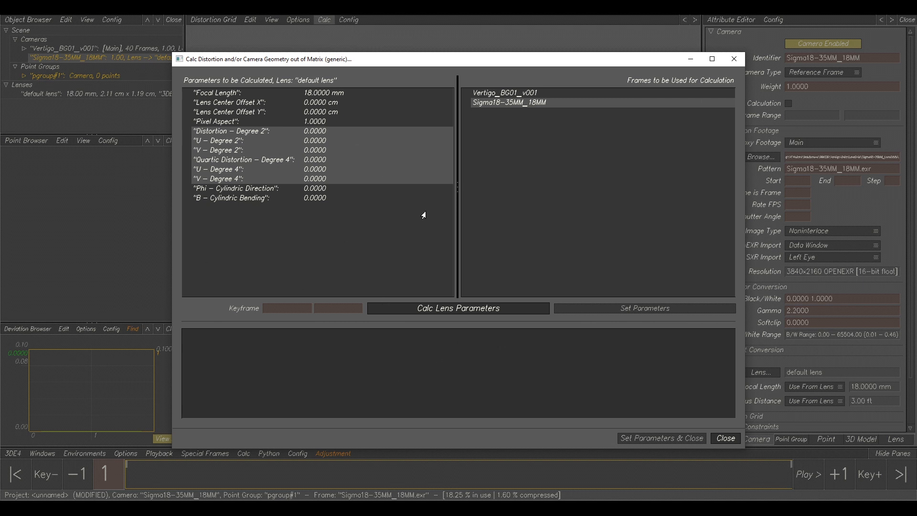
click(460, 308)
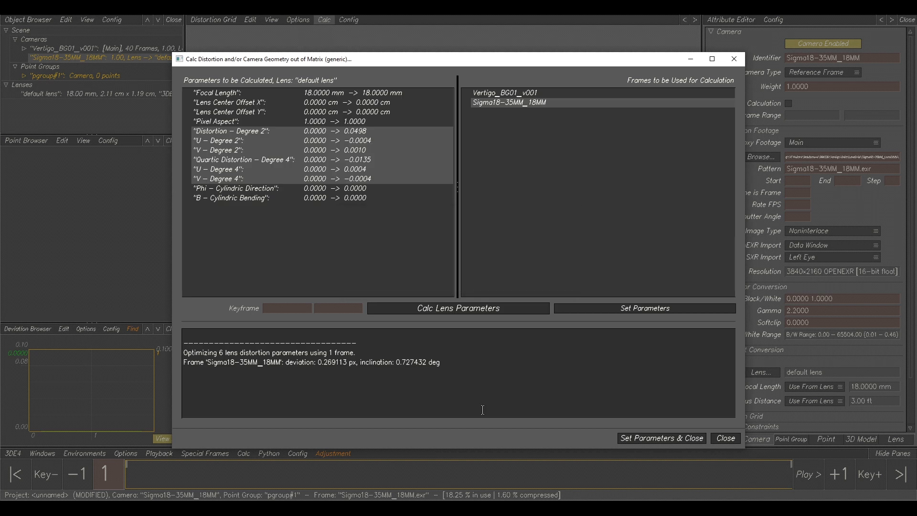
click(643, 439)
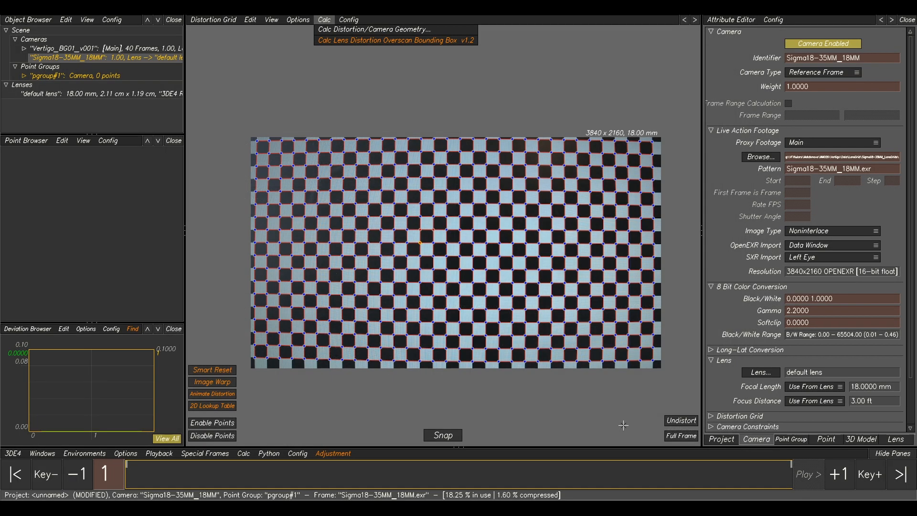
Toggle the undistorted preview of the lens grid to check the calibration.
click(682, 422)
click(684, 424)
click(683, 424)
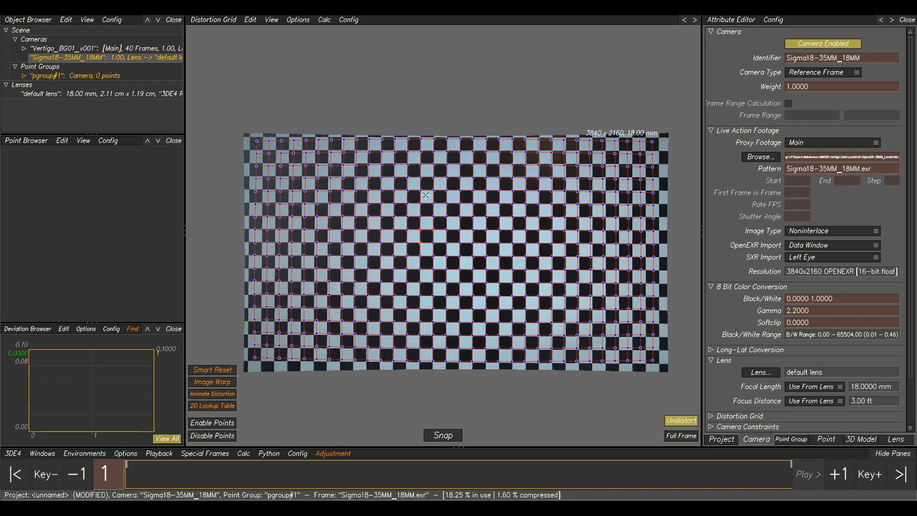
click(681, 422)
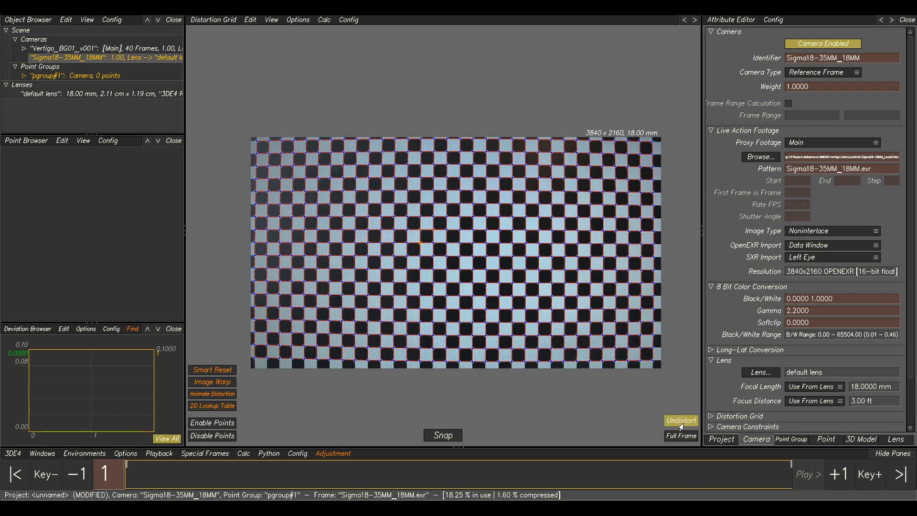
Select the Vertigo_BG01_v001 plate camera and open the Lineup view.
click(84, 51)
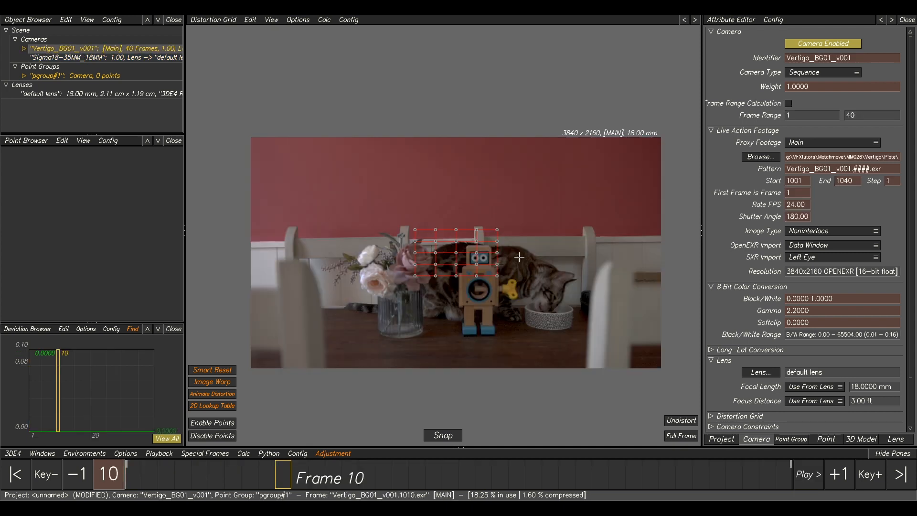
key(F1)
drag(276, 482, 301, 482)
key(F5)
Toggle Undistort repeatedly to compare the plate with and without lens distortion, returning to frame 1.
click(685, 407)
click(685, 406)
click(685, 406)
click(685, 406)
click(684, 406)
click(684, 407)
click(684, 407)
click(684, 406)
click(684, 407)
click(685, 407)
click(685, 407)
click(684, 407)
click(685, 407)
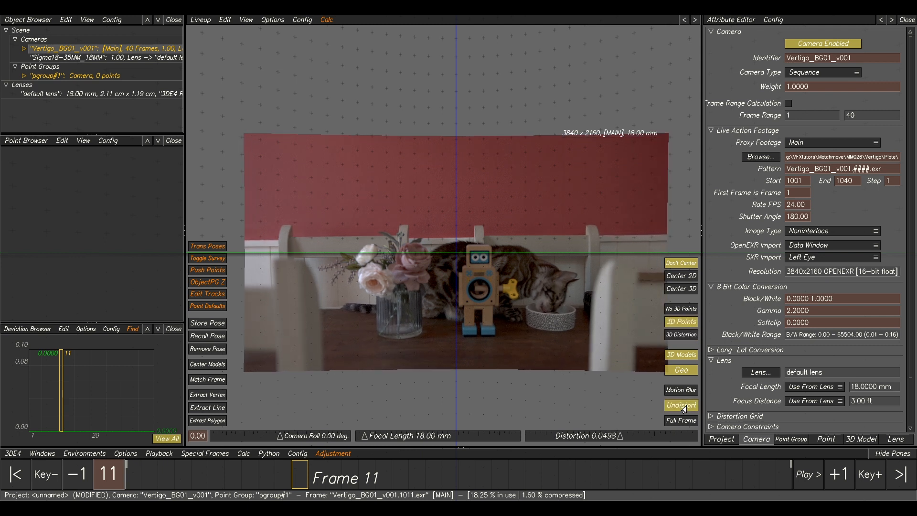
drag(254, 480, 83, 474)
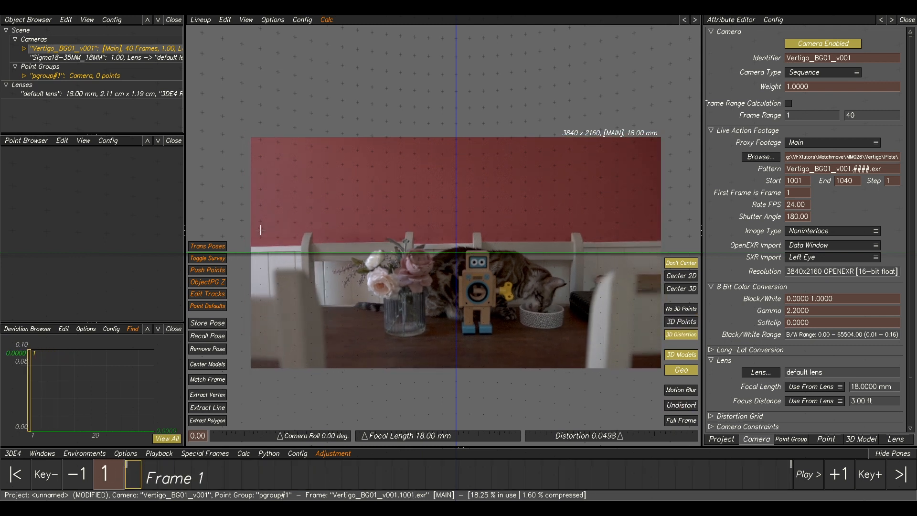
In Manual Tracking, place point 01 on the robot's lower-left body dot and track it forward, centering the view on it.
key(F2)
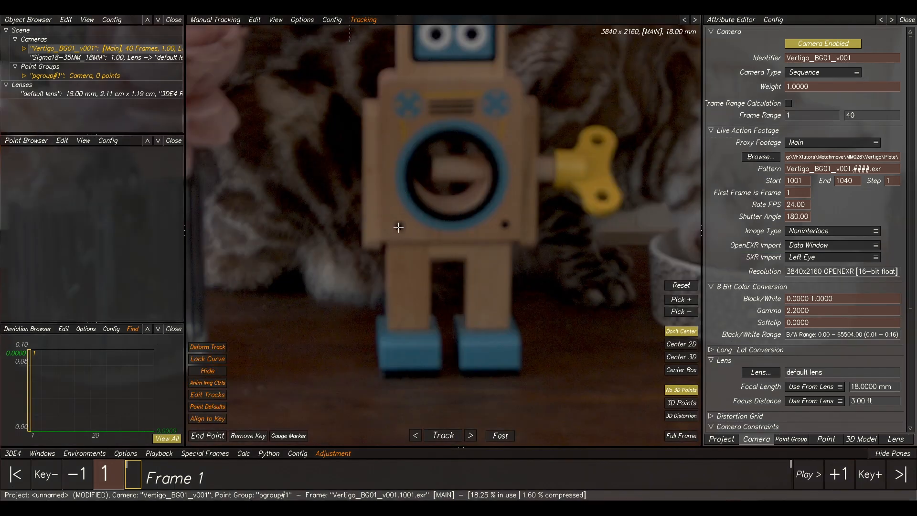
ctrl+click(400, 227)
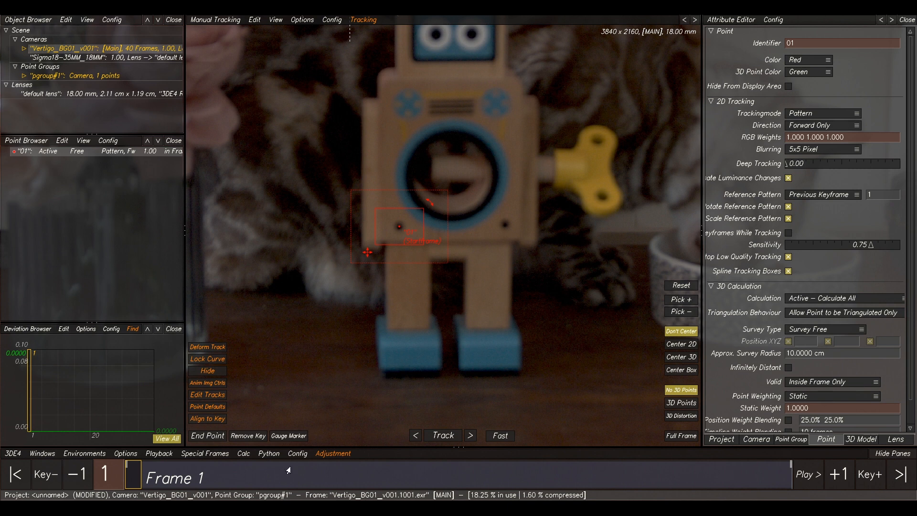
click(450, 435)
click(689, 346)
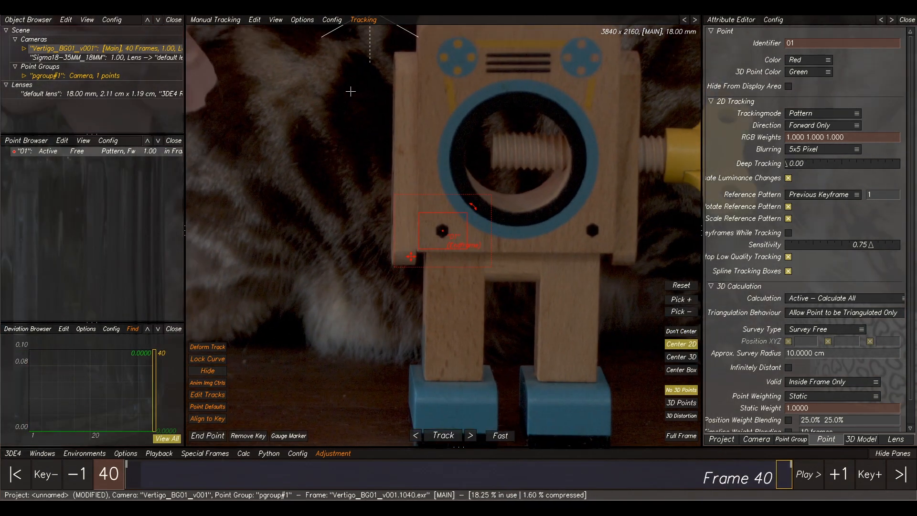
At frame 40, place point 02 on the robot's lower-right body dot and track it backward.
scroll(464, 186, down, 5)
middle_drag(512, 160, 466, 246)
scroll(466, 246, up, 3)
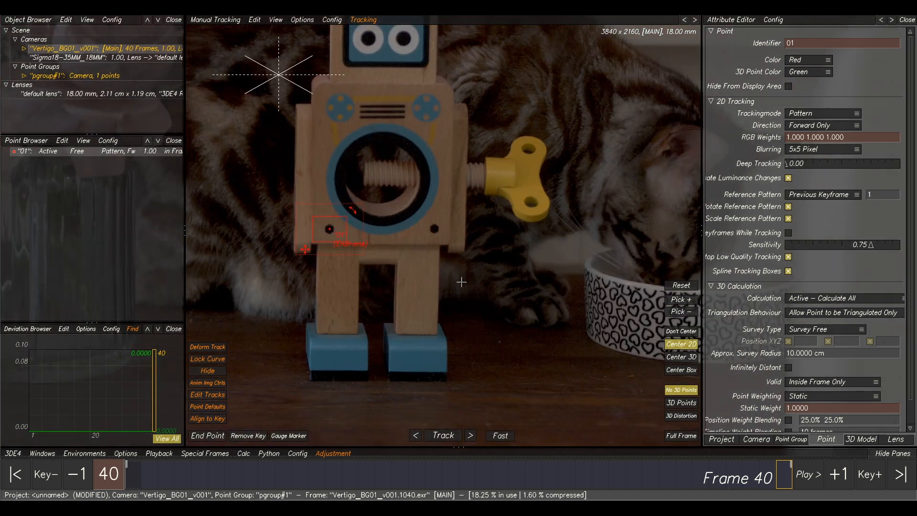
ctrl+click(435, 228)
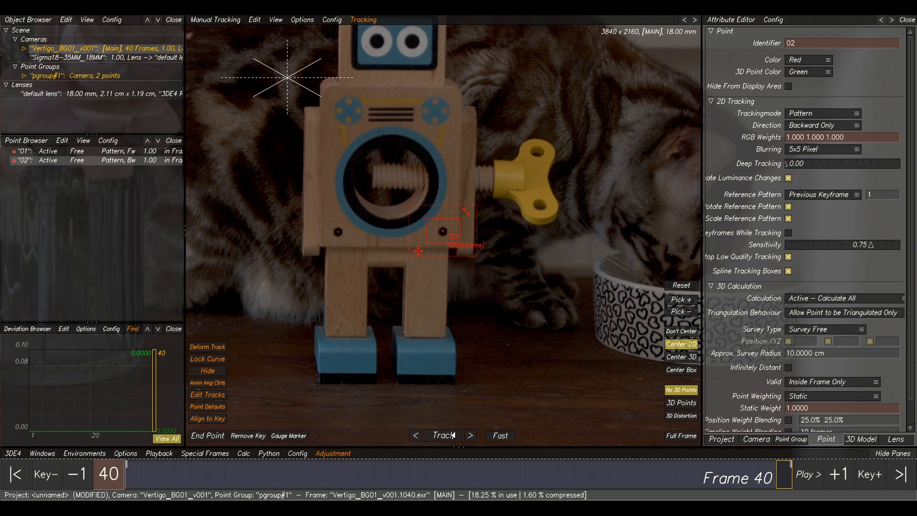
click(442, 435)
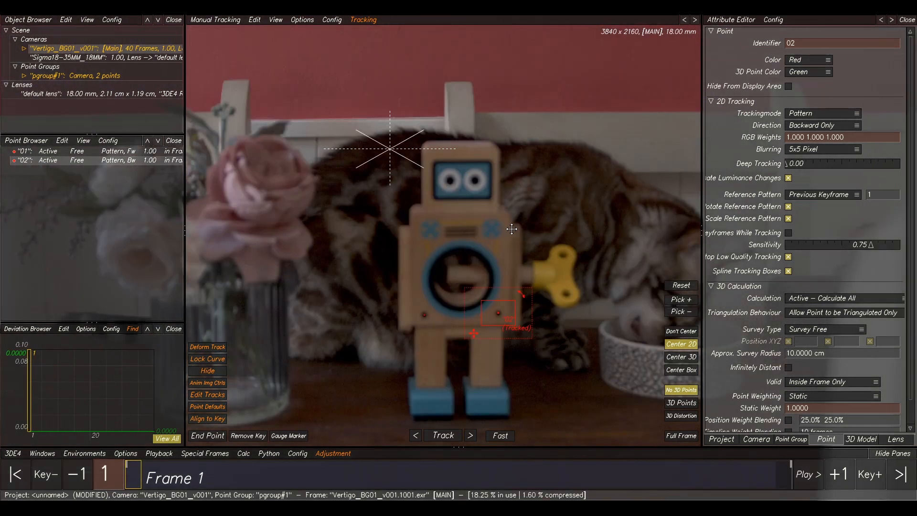
At frame 1, place point 03 on the robot's left eye and track it forward.
middle_drag(512, 230, 521, 257)
scroll(466, 223, up, 5)
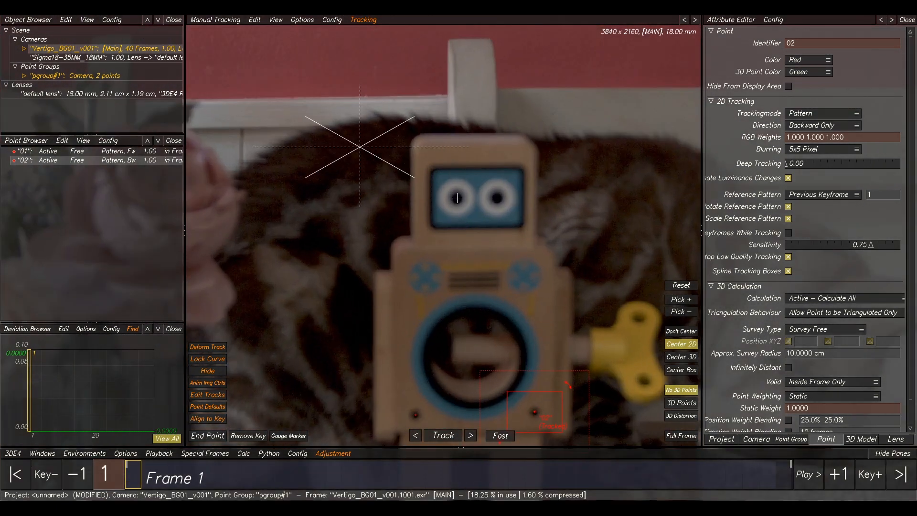
ctrl+click(456, 198)
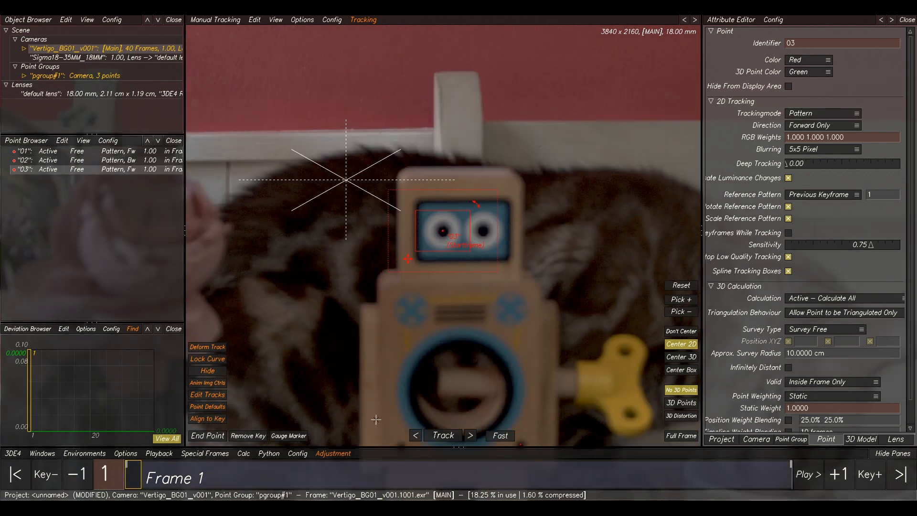
click(437, 435)
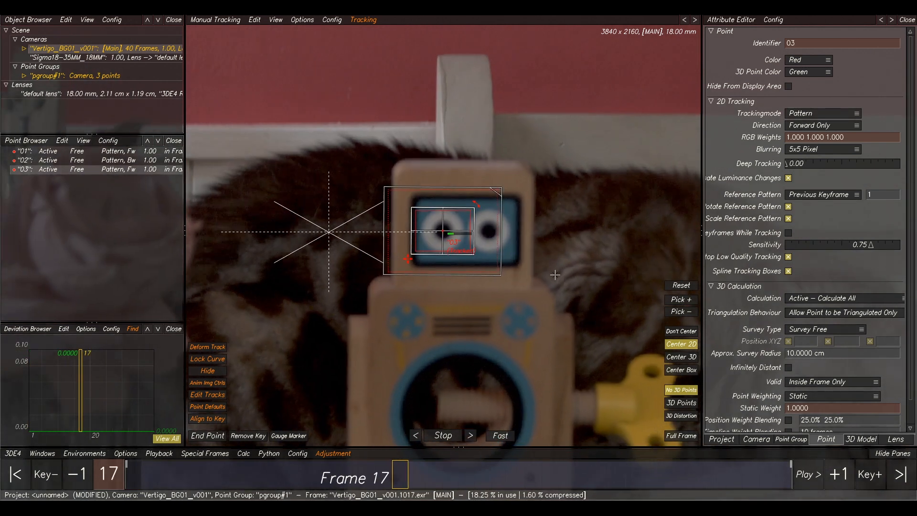
At frame 40, place point 04 on the tabletop beside the glass vase and track it backward.
scroll(548, 235, down, 10)
middle_drag(402, 336, 306, 241)
scroll(643, 216, down, 5)
scroll(515, 208, down, 1)
scroll(382, 205, up, 2)
middle_drag(382, 205, 547, 209)
scroll(352, 139, up, 5)
middle_drag(498, 148, 415, 167)
scroll(461, 272, up, 1)
middle_drag(461, 275, 480, 115)
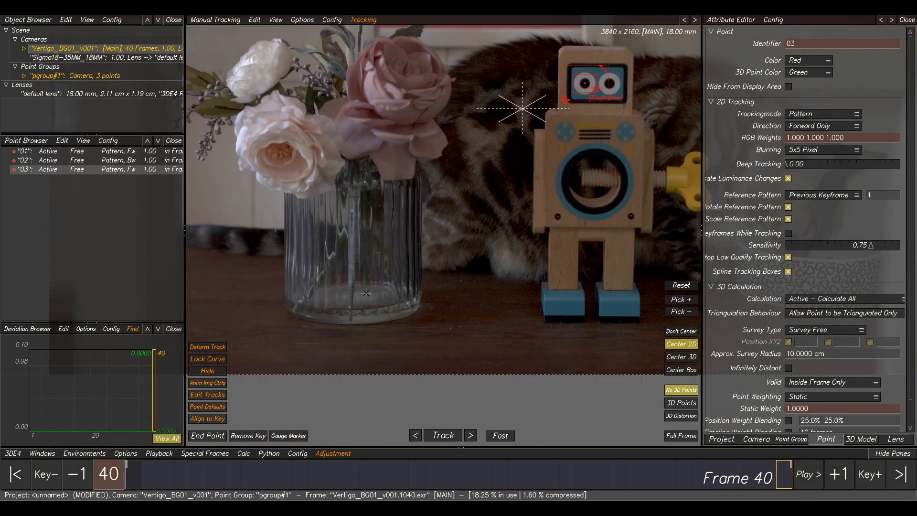
scroll(410, 317, up, 4)
ctrl+click(441, 321)
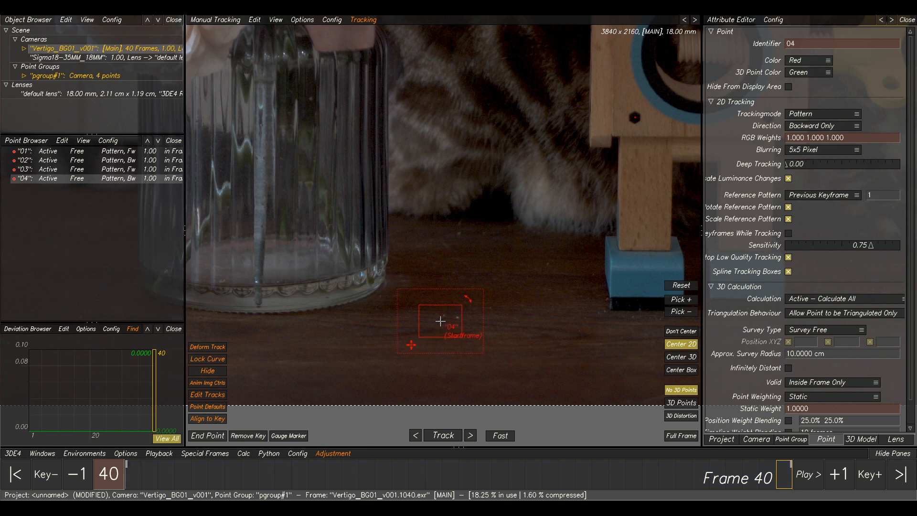
middle_drag(440, 321, 458, 265)
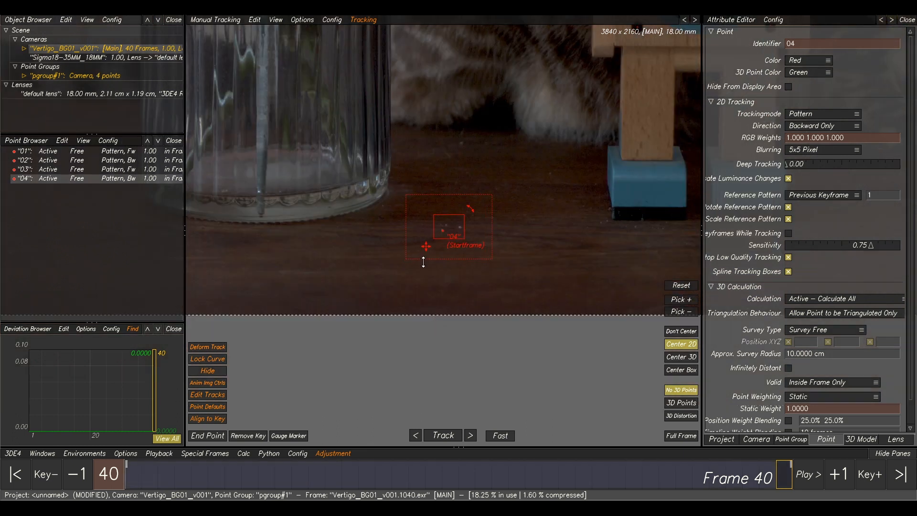
click(443, 435)
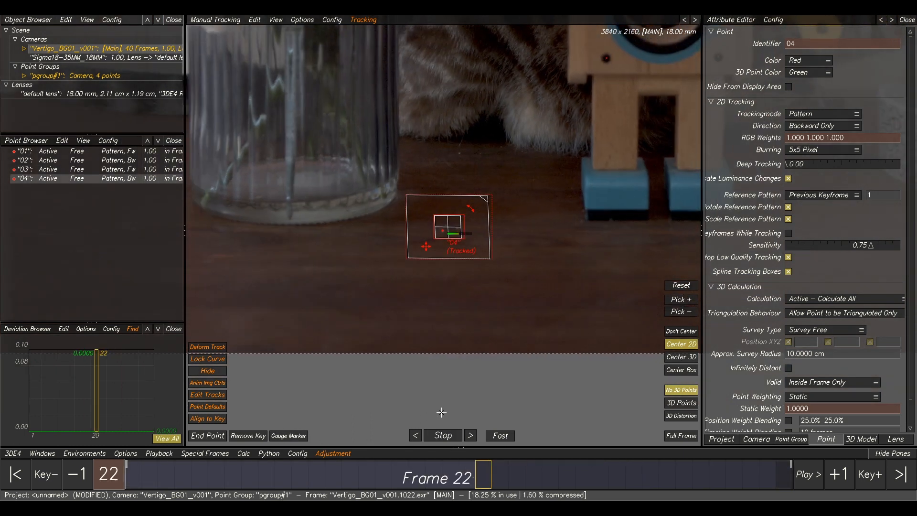
At frame 1, place point 05 on the patterned cat food bowl and track it forward.
scroll(462, 291, down, 4)
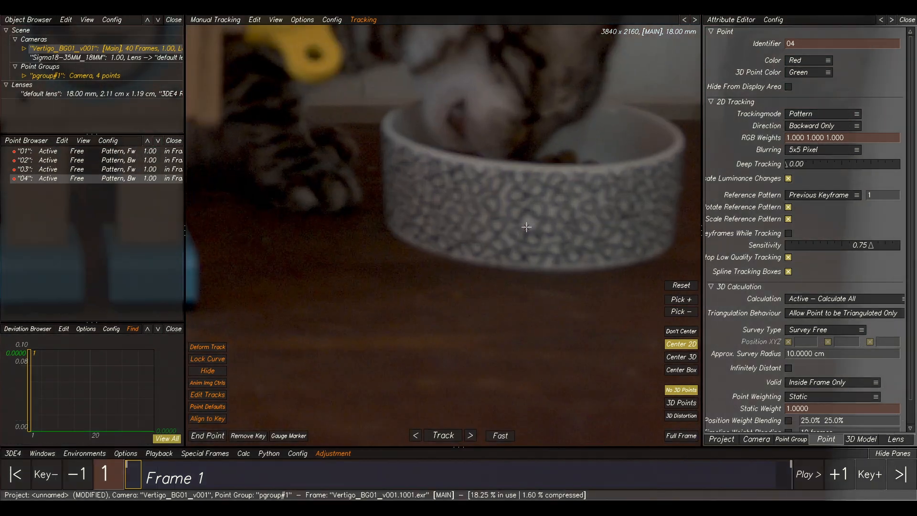
ctrl+click(530, 221)
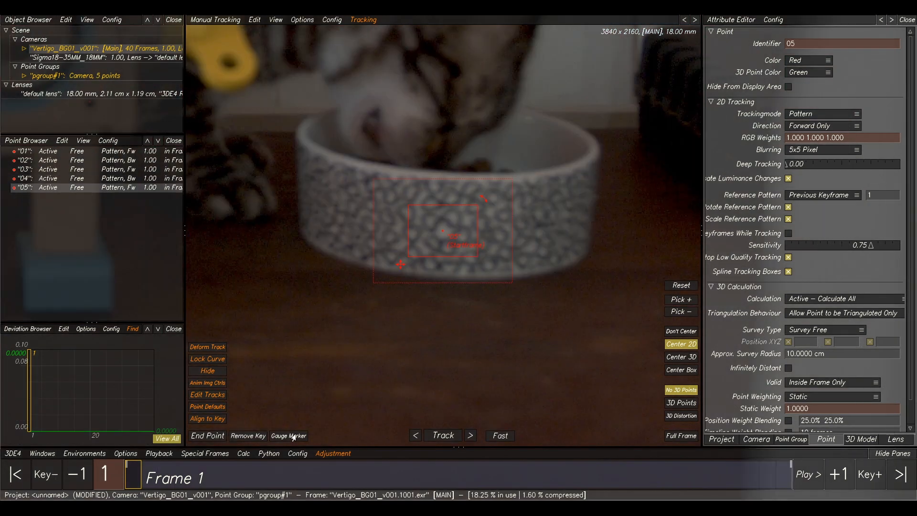
click(452, 435)
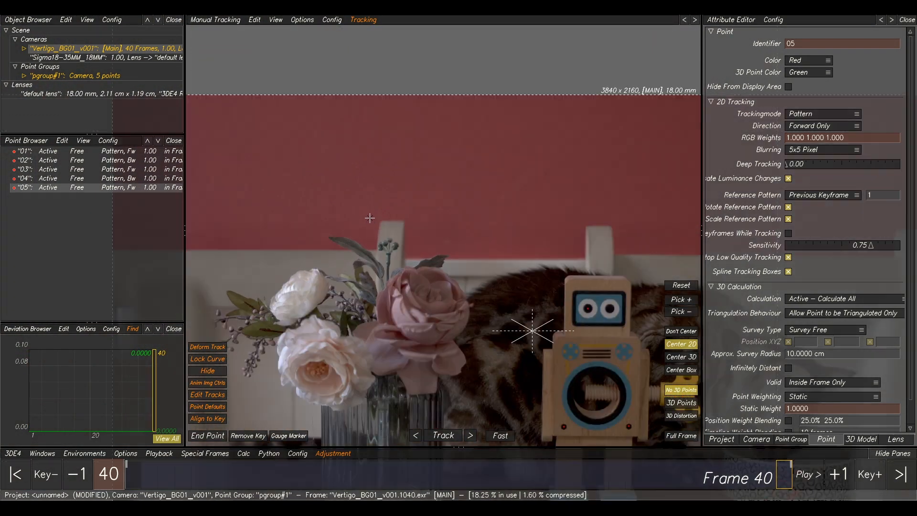
At frame 40, place point 06 on the red wall above the flowers and track it backward.
ctrl+click(406, 232)
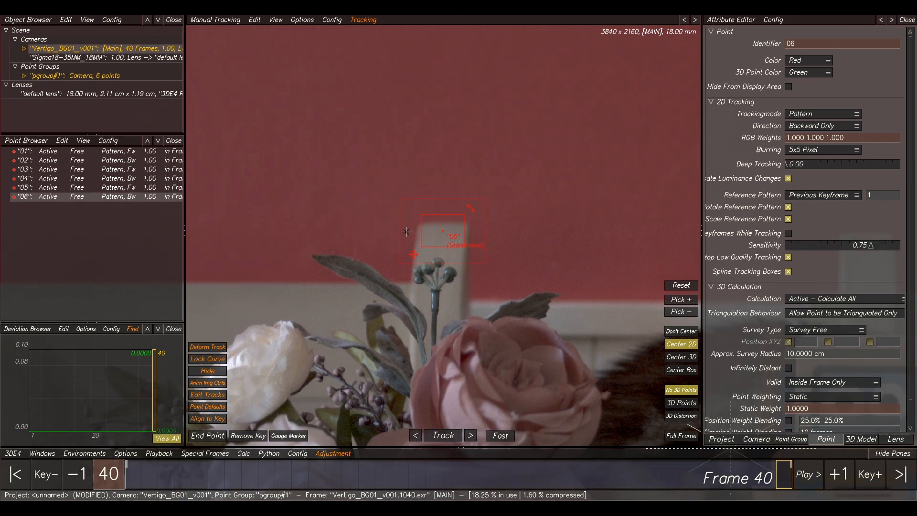
drag(414, 244, 408, 245)
click(444, 436)
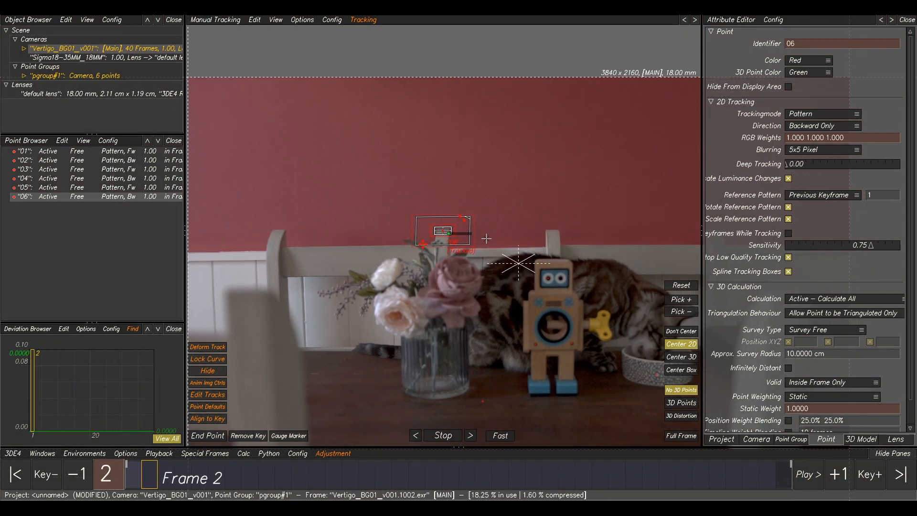
At frame 1, place point 07 on the top of the white chair post and track it forward.
middle_drag(583, 250, 432, 249)
scroll(433, 248, up, 4)
click(367, 218)
middle_drag(346, 216, 422, 237)
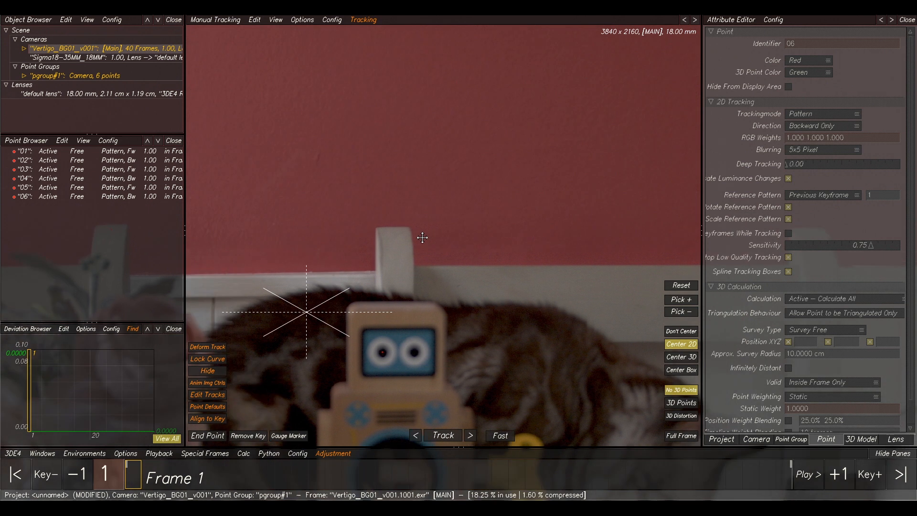
scroll(415, 235, up, 2)
ctrl+click(412, 235)
scroll(469, 217, down, 2)
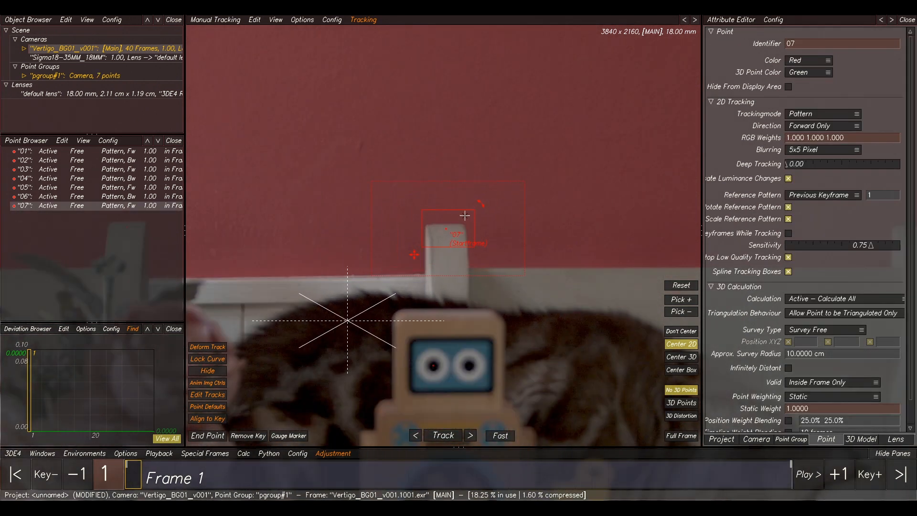
drag(423, 247, 417, 244)
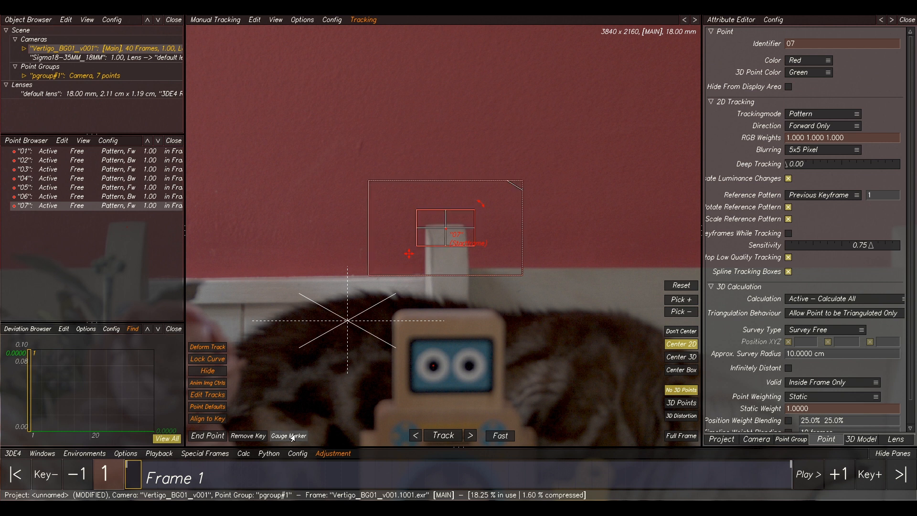
click(444, 435)
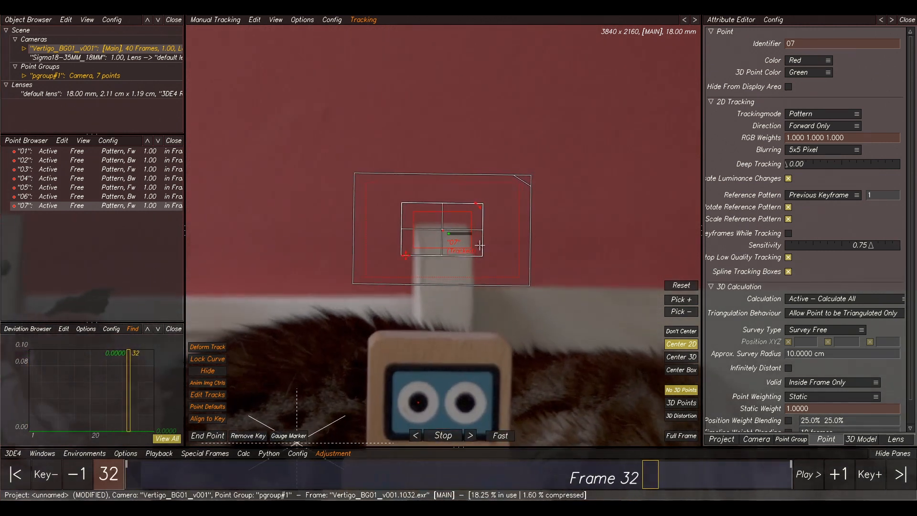
At frame 1, place point 08 on the top of the second white chair post and track it forward.
scroll(589, 244, down, 3)
scroll(588, 244, down, 3)
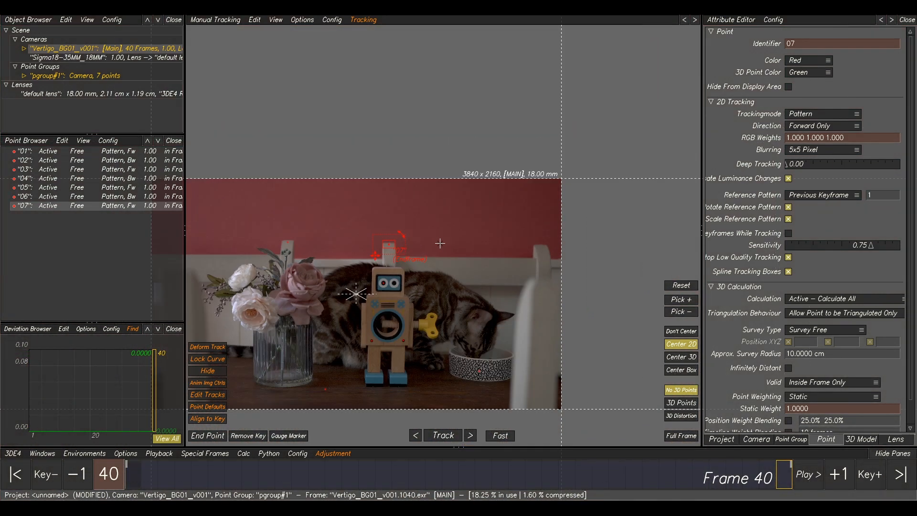
click(762, 472)
drag(762, 472, 128, 472)
scroll(471, 276, up, 8)
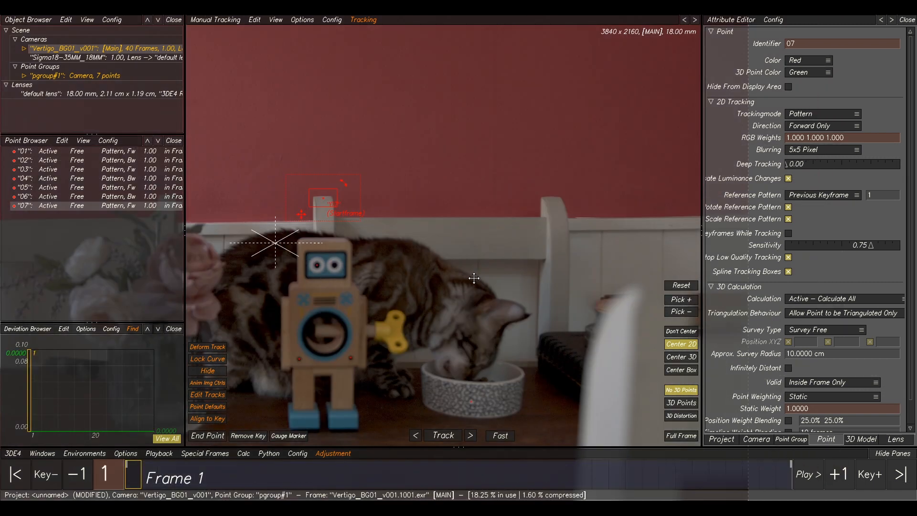
ctrl+click(510, 182)
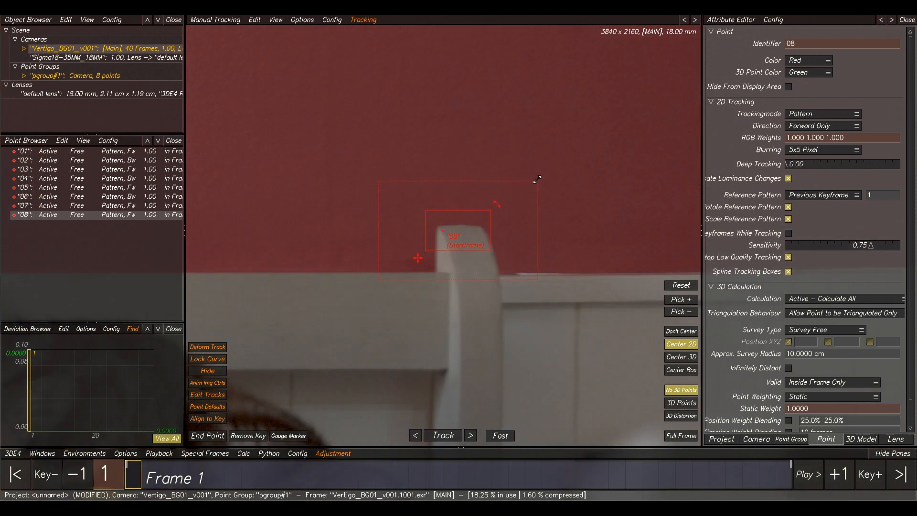
click(444, 435)
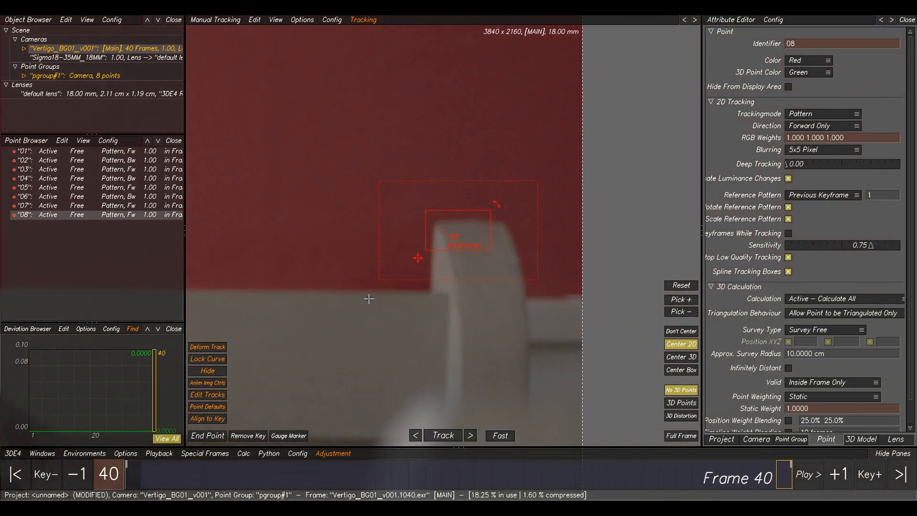
At frame 40, place point 09 on the tabletop in front of the robot's feet, adjust its tracking boxes and track it backward.
scroll(370, 300, down, 4)
middle_drag(310, 299, 655, 209)
scroll(642, 207, down, 3)
middle_drag(409, 253, 460, 250)
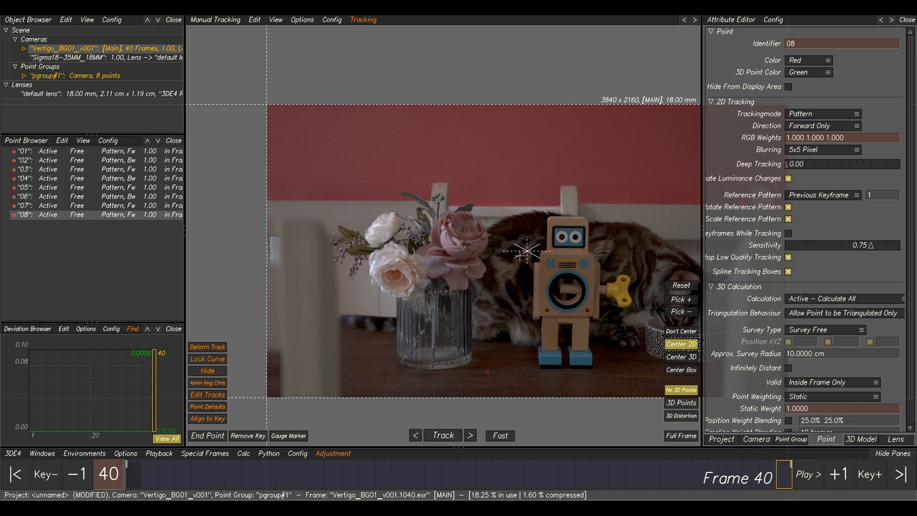
scroll(525, 296, up, 1)
middle_drag(546, 272, 449, 234)
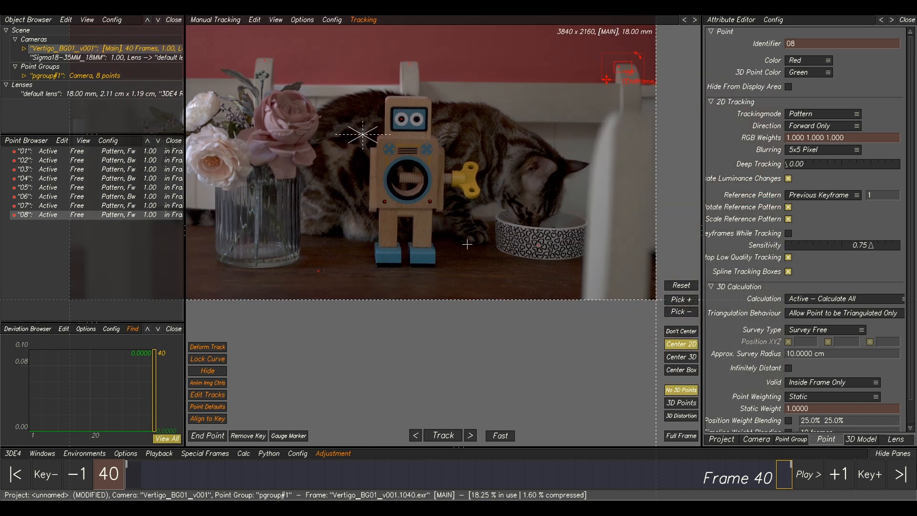
scroll(471, 266, up, 2)
scroll(524, 303, up, 1)
scroll(440, 301, up, 1)
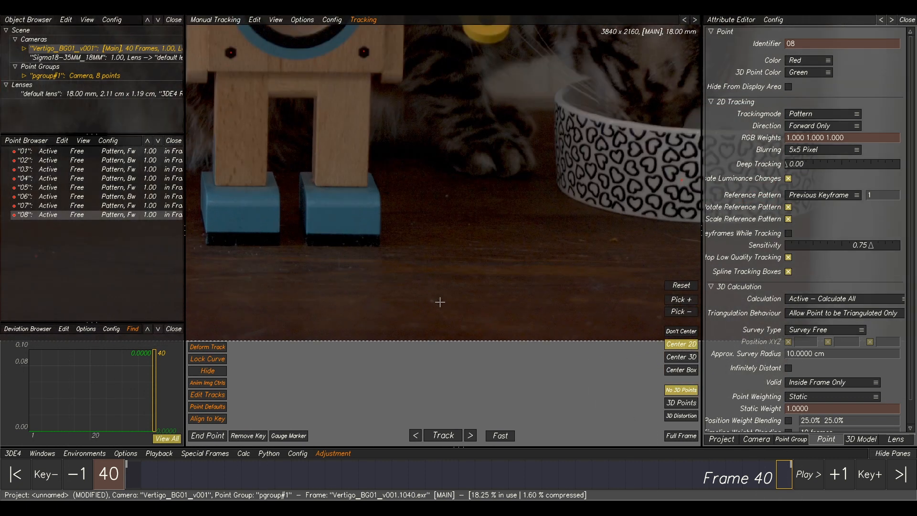
ctrl+click(432, 301)
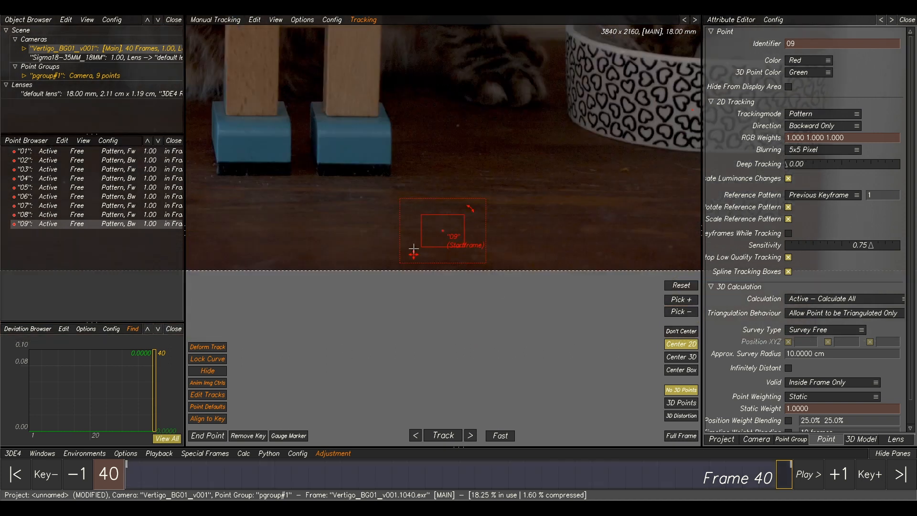
drag(420, 247, 427, 240)
drag(464, 217, 453, 220)
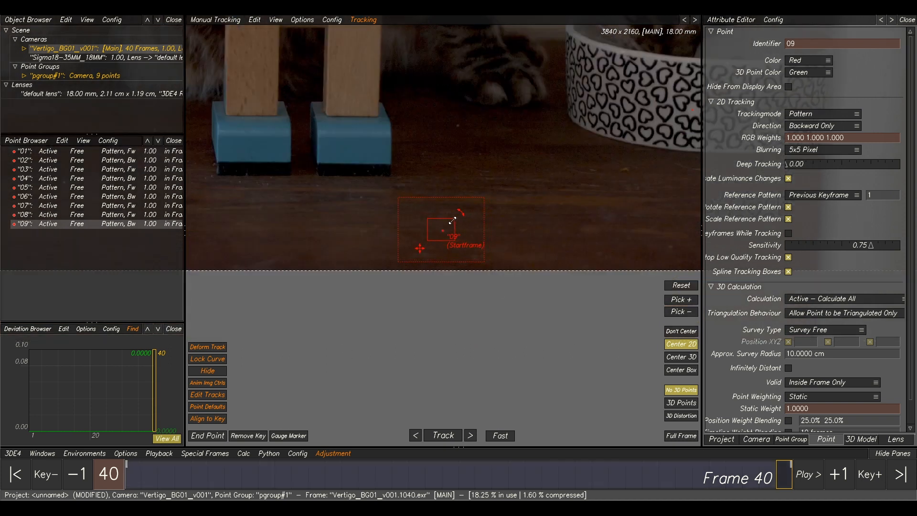
click(444, 435)
At frame 40, reposition point 09 beside the robot's right foot and track it backward again.
drag(354, 469, 783, 473)
middle_drag(364, 301, 723, 294)
scroll(411, 263, down, 3)
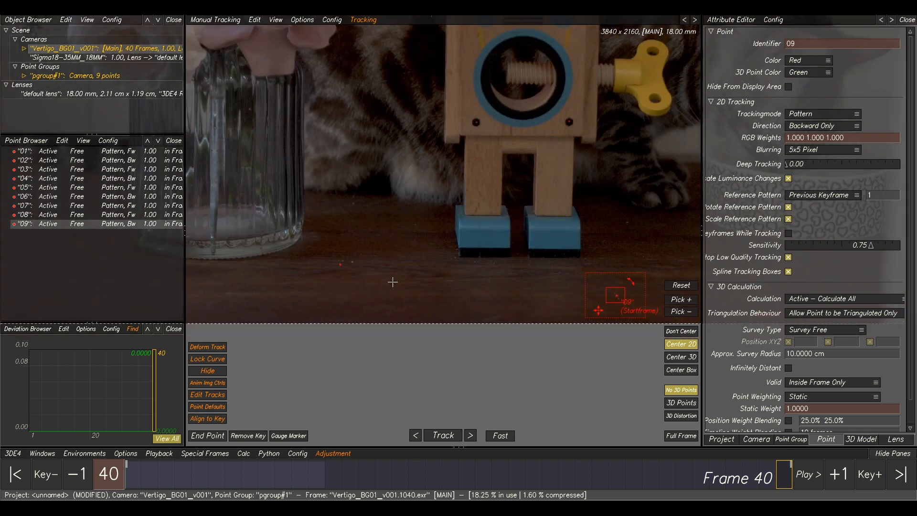
ctrl+click(555, 259)
drag(548, 250, 543, 249)
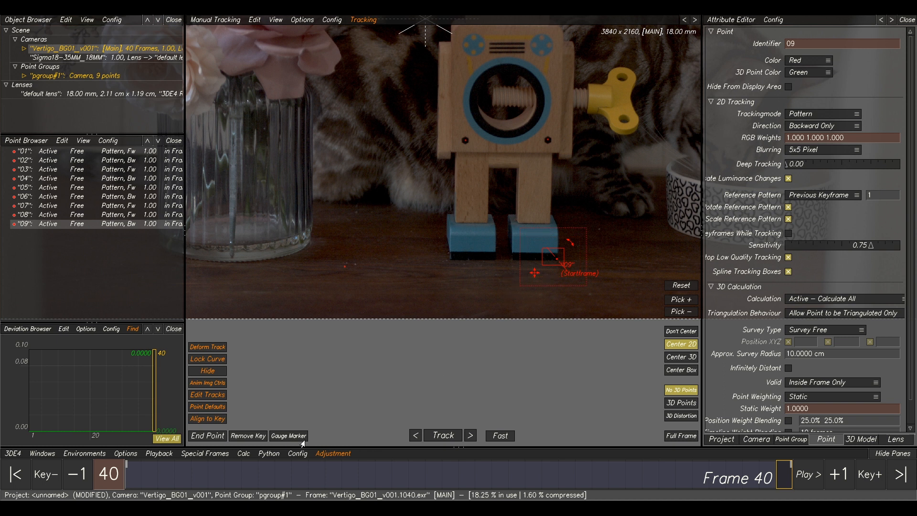
click(443, 435)
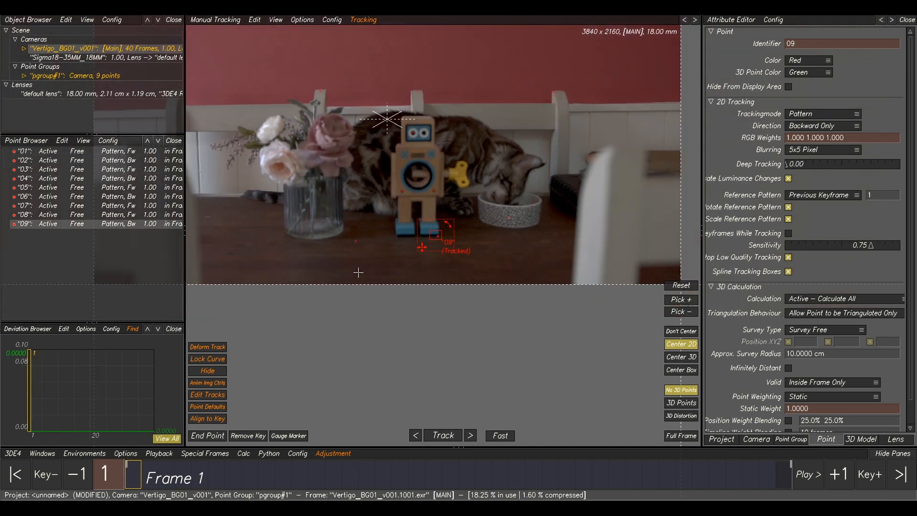
Open the Image Controls window, enable image controls and set brightness to 0.3036 and contrast to 0.1250.
scroll(358, 271, up, 5)
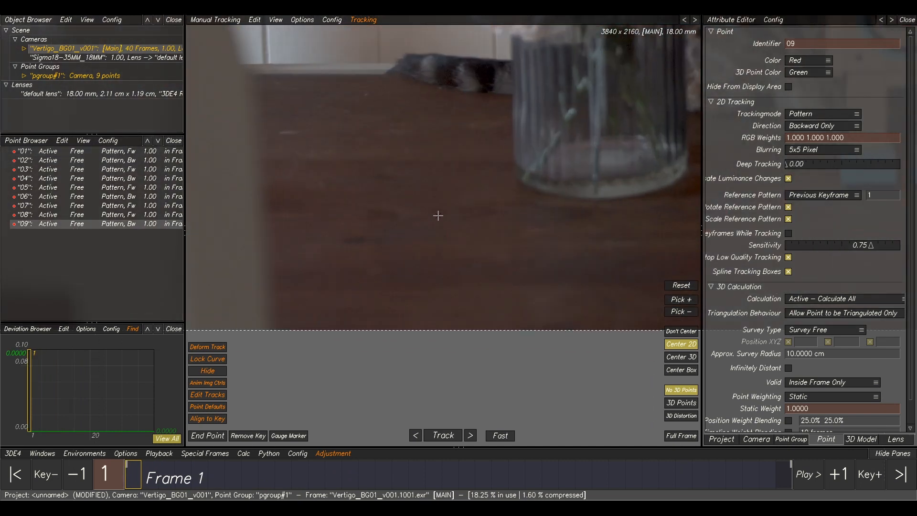
scroll(438, 216, down, 5)
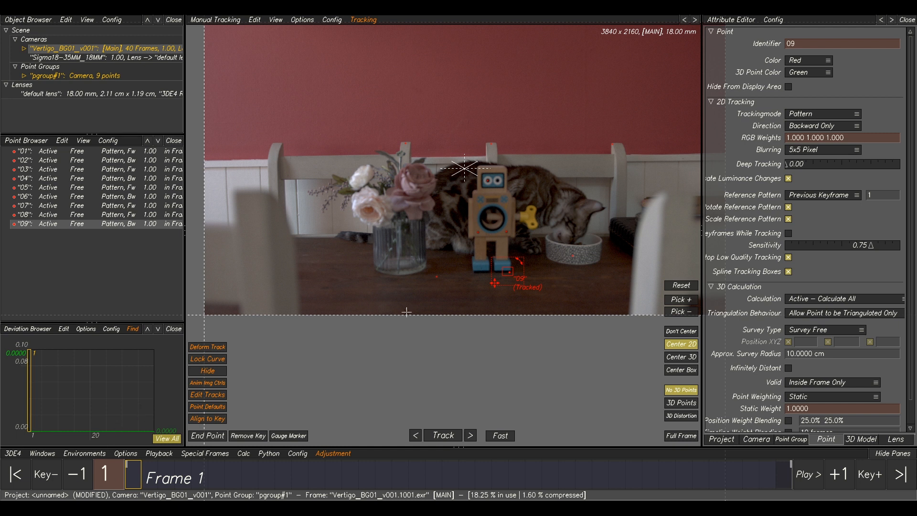
click(49, 454)
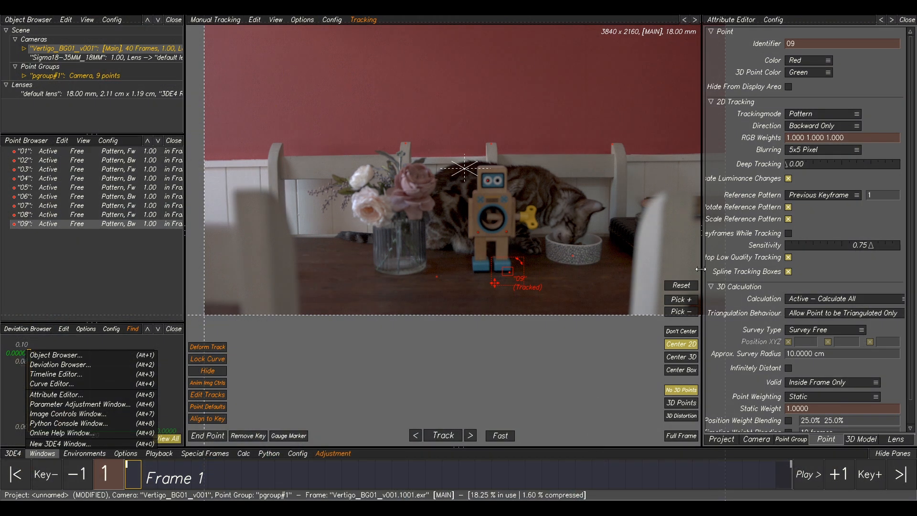
drag(916, 102, 710, 55)
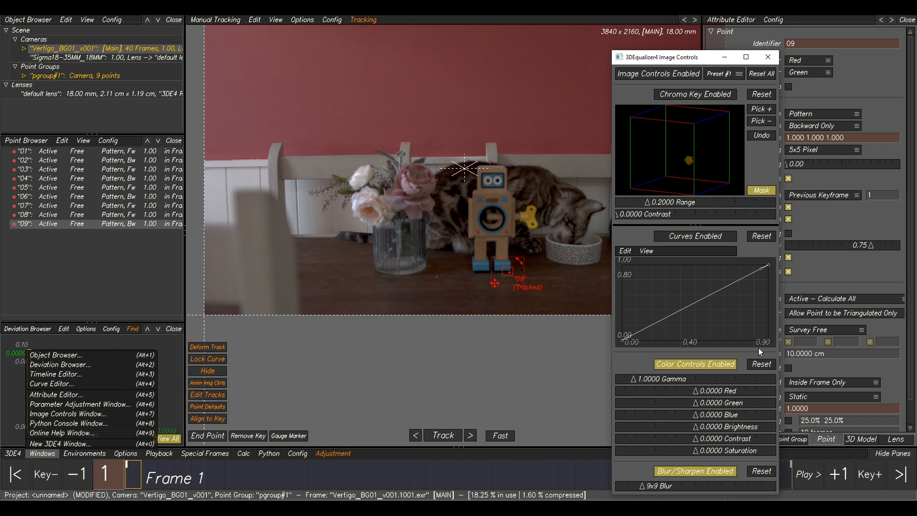
click(678, 74)
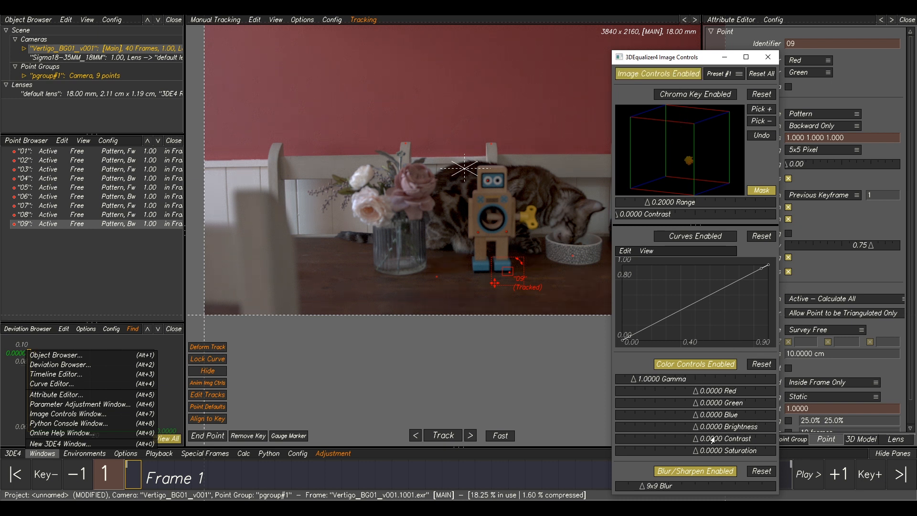
mouse_move(697, 442)
mouse_down()
mouse_move(701, 430)
mouse_move(716, 433)
mouse_move(704, 440)
mouse_up()
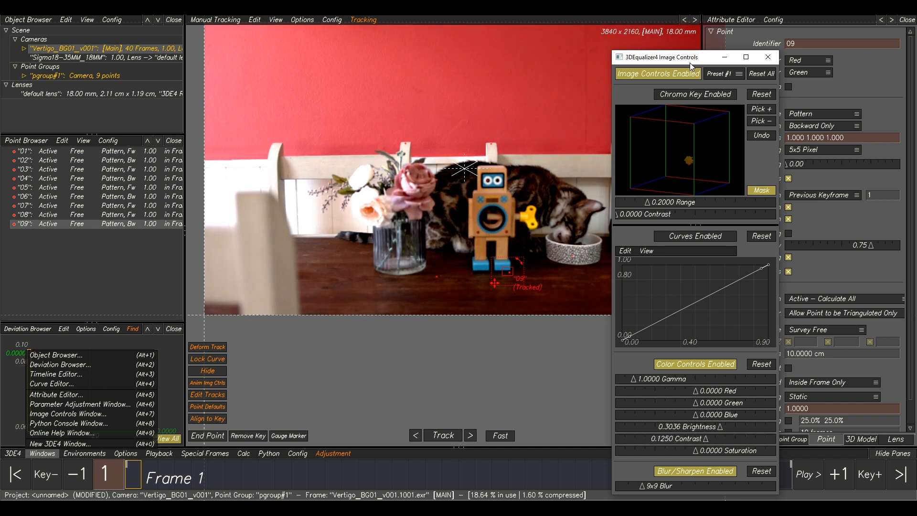
click(725, 58)
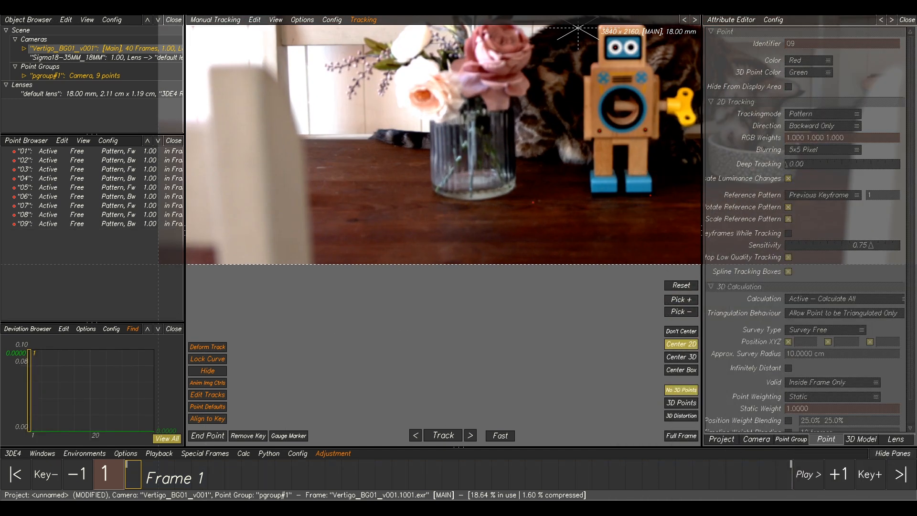
At frame 1, place point 10 on the tabletop below the glass vase and track it forward.
mouse_move(223, 472)
mouse_down()
mouse_move(678, 473)
mouse_move(211, 473)
mouse_up()
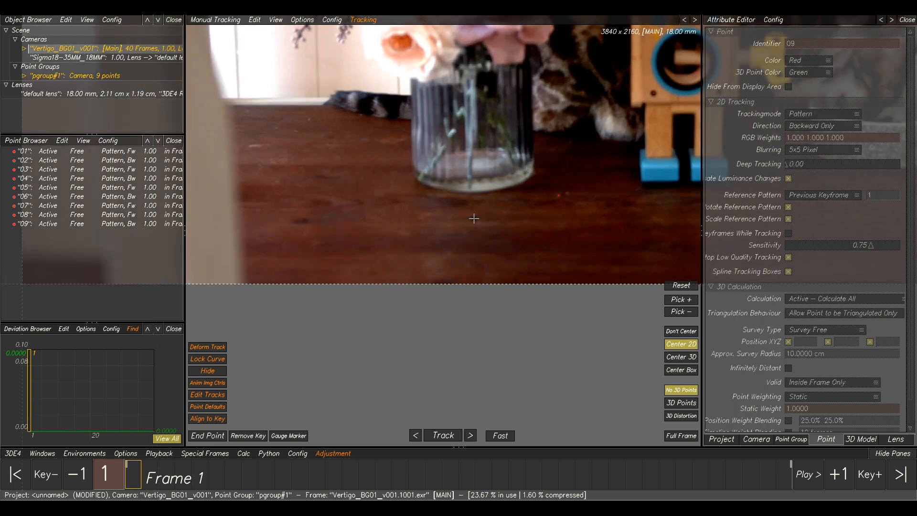
scroll(474, 218, up, 2)
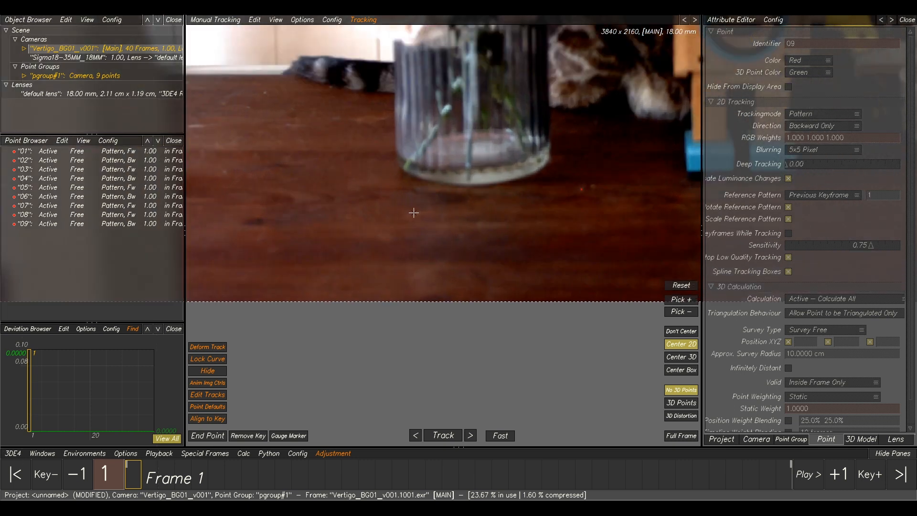
ctrl+click(414, 212)
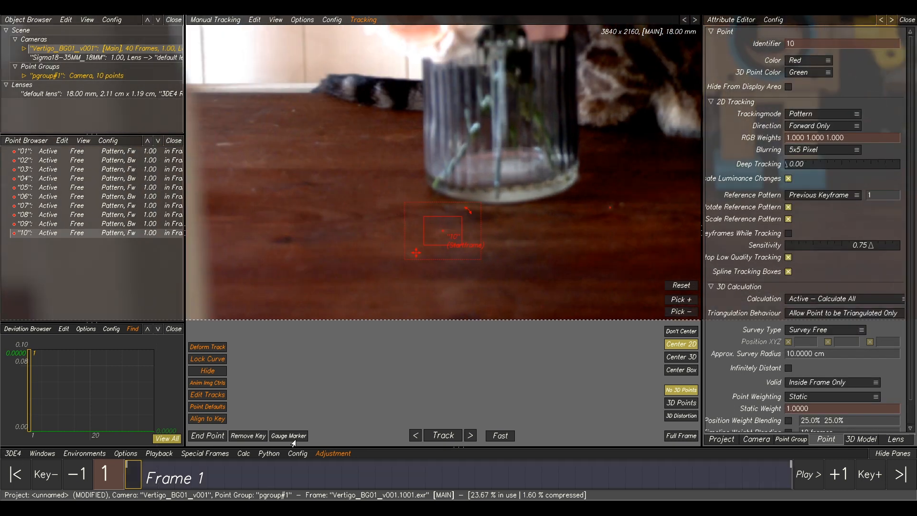
click(441, 436)
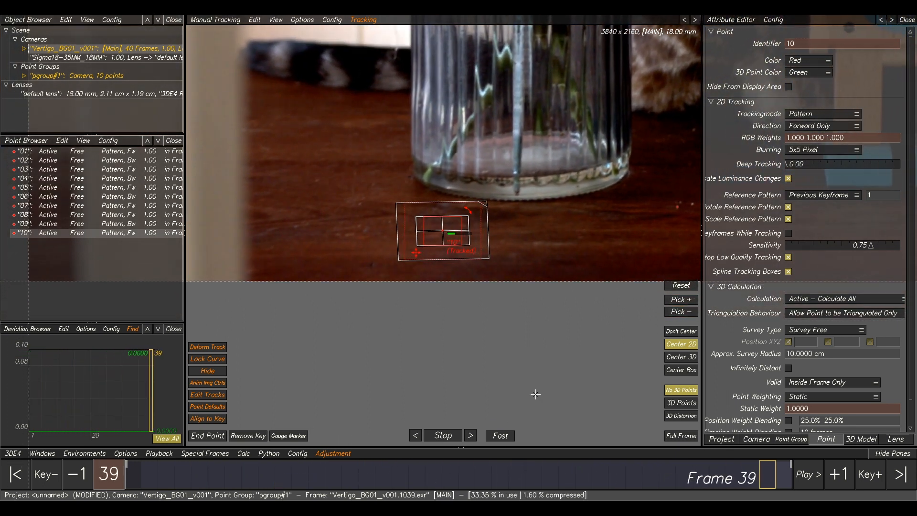
Return to frame 1, nudge point 10 slightly and track it forward again.
drag(757, 486, 133, 477)
drag(238, 473, 133, 477)
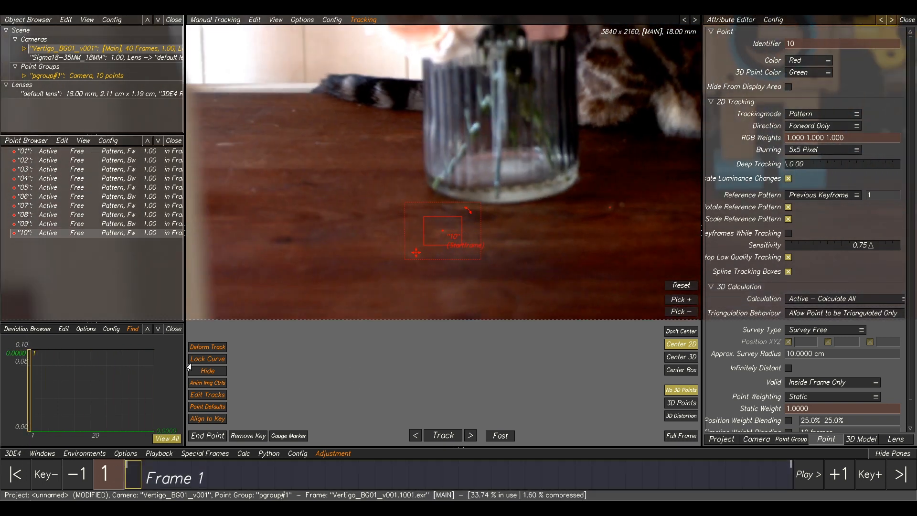
drag(400, 215, 397, 215)
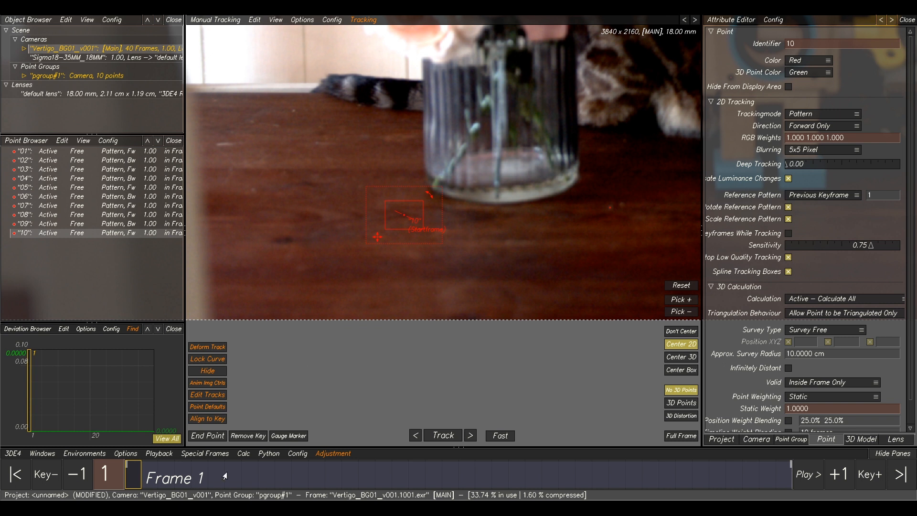
click(442, 435)
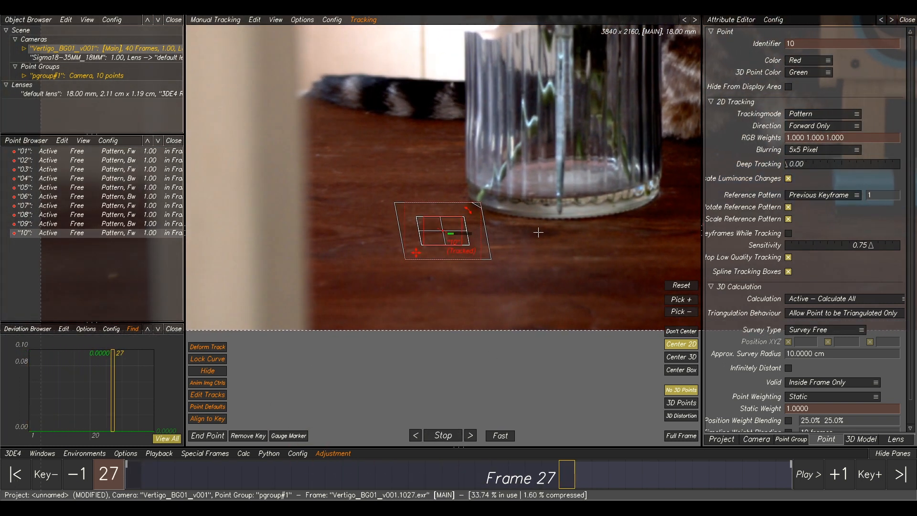
At frame 40, place point 11 on the corner where the white chair post meets the dark table.
scroll(545, 244, down, 4)
middle_drag(550, 200, 549, 209)
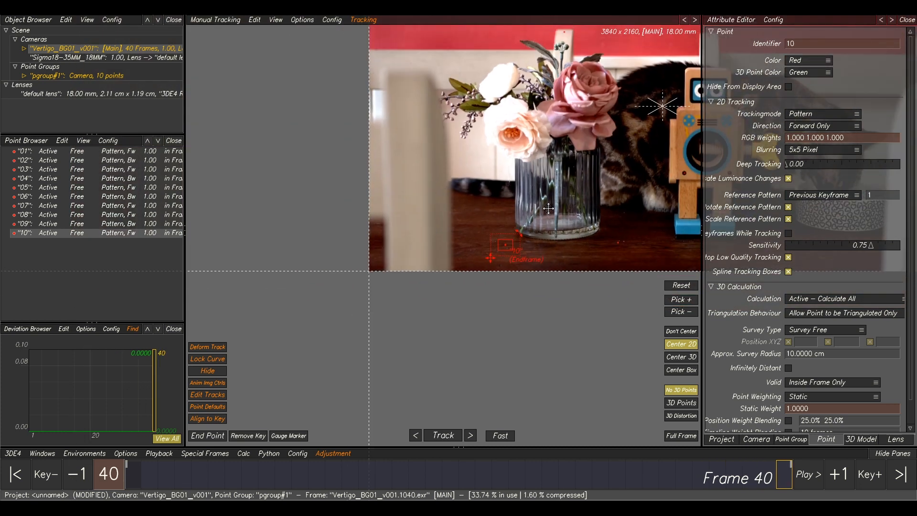
click(548, 208)
middle_drag(688, 223, 519, 241)
scroll(520, 273, down, 3)
scroll(400, 256, up, 6)
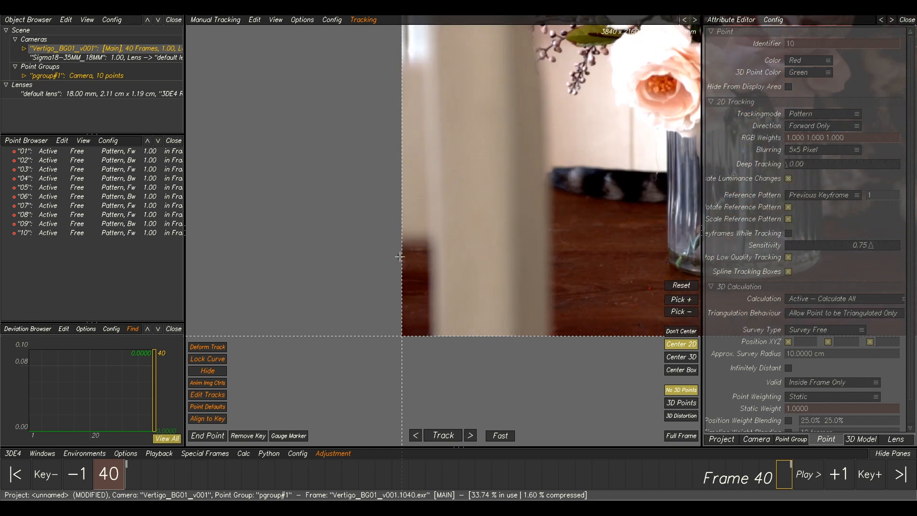
ctrl+click(433, 240)
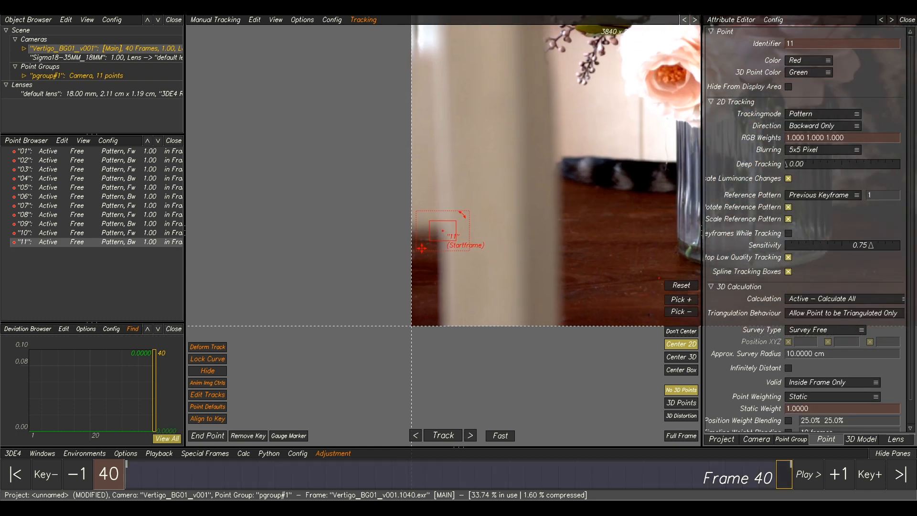
Reopen Image Controls and raise the contrast to 0.7440.
key(F9)
drag(684, 134, 675, 71)
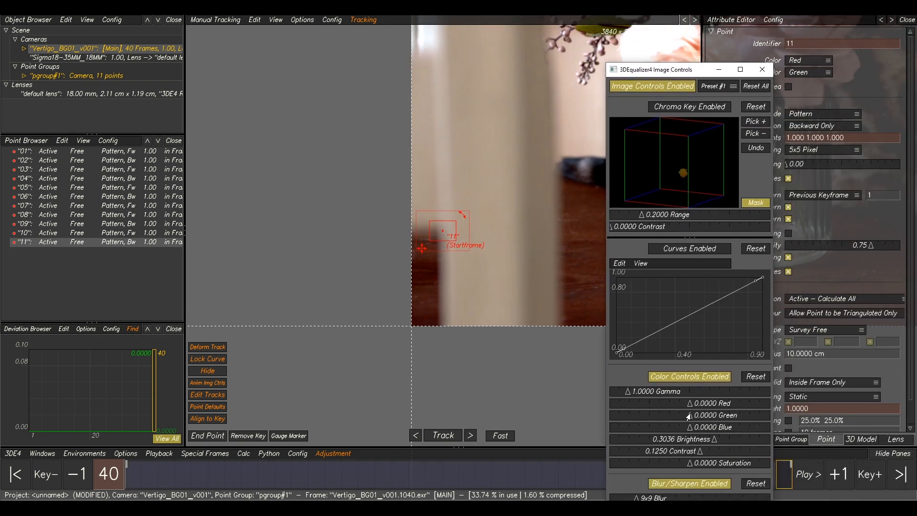
drag(700, 456, 749, 456)
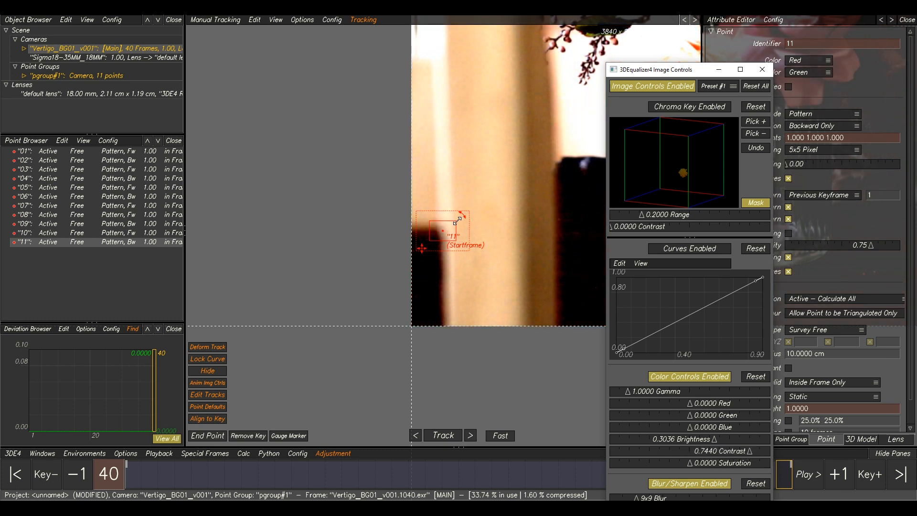
Enlarge point 11's search and pattern areas and track it backward.
drag(417, 212, 400, 193)
drag(429, 221, 425, 215)
drag(455, 243, 459, 248)
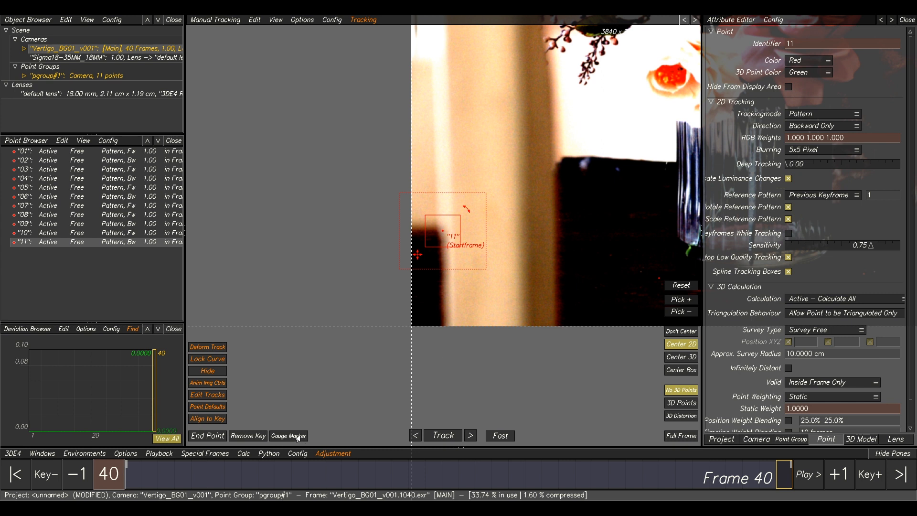
click(456, 436)
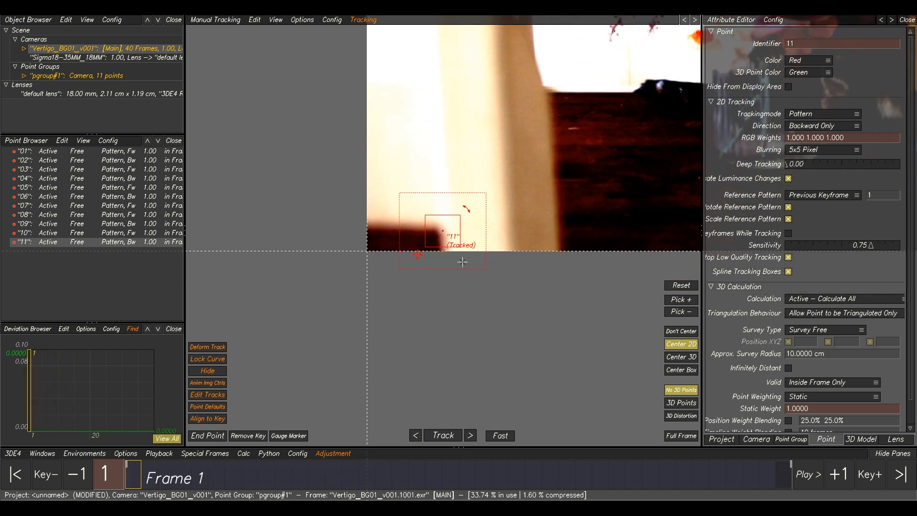
Place point 12 at frame 1 on the corner of the white chair post beside the bowl and track it forward.
scroll(521, 259, down, 3)
middle_drag(632, 212, 549, 248)
scroll(585, 248, up, 2)
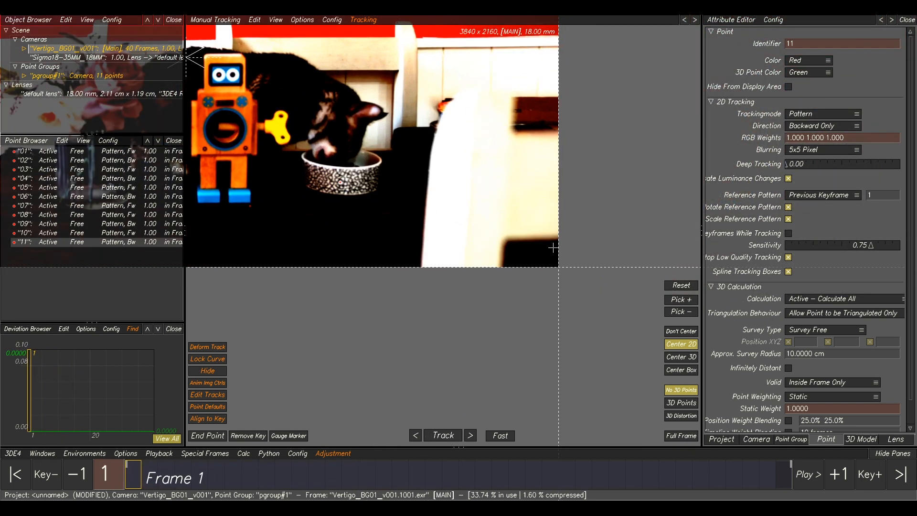
click(475, 260)
scroll(508, 237, up, 3)
ctrl+click(498, 241)
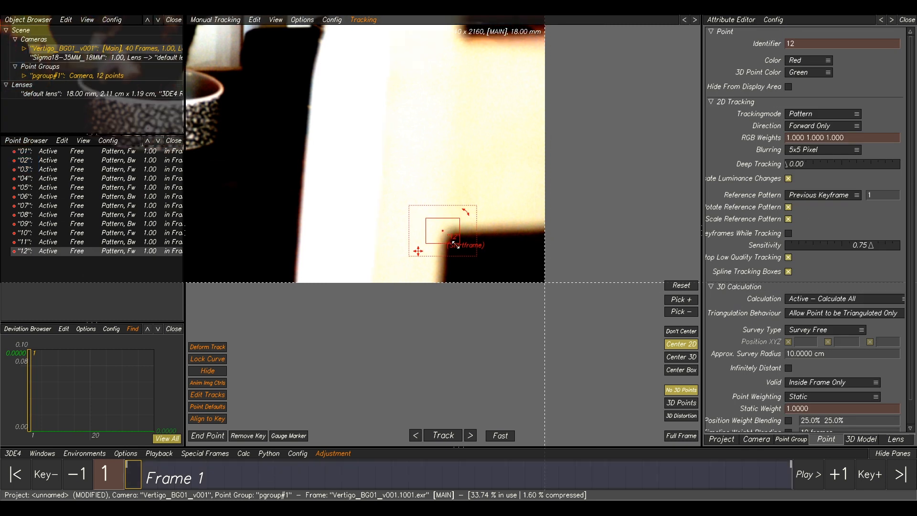
mouse_move(475, 254)
mouse_down()
mouse_move(495, 272)
mouse_move(467, 250)
mouse_up()
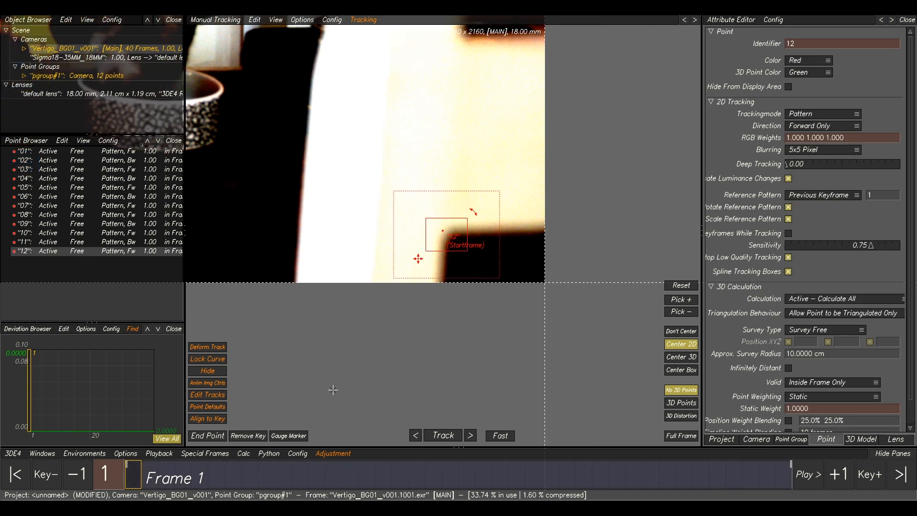
click(443, 436)
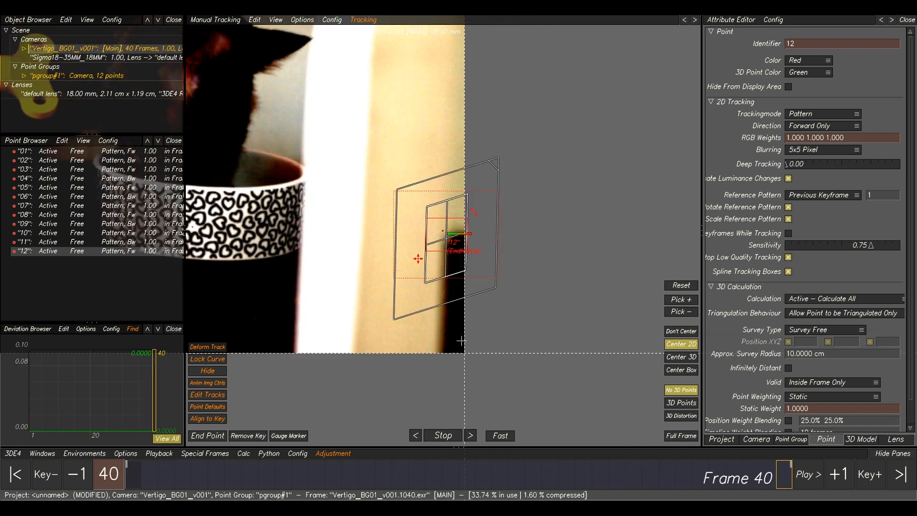
At frame 35, nudge point 12 back onto the corner and track it forward again.
drag(782, 475, 692, 480)
drag(468, 251, 455, 249)
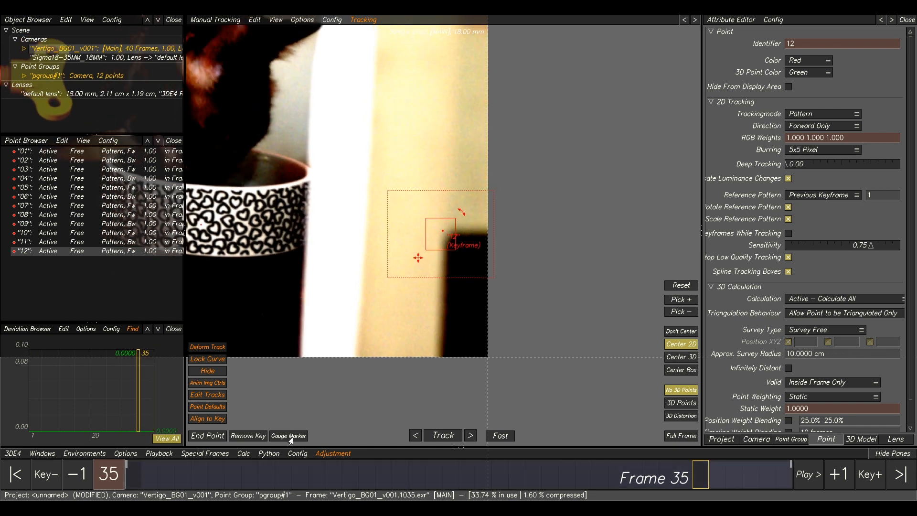
click(457, 437)
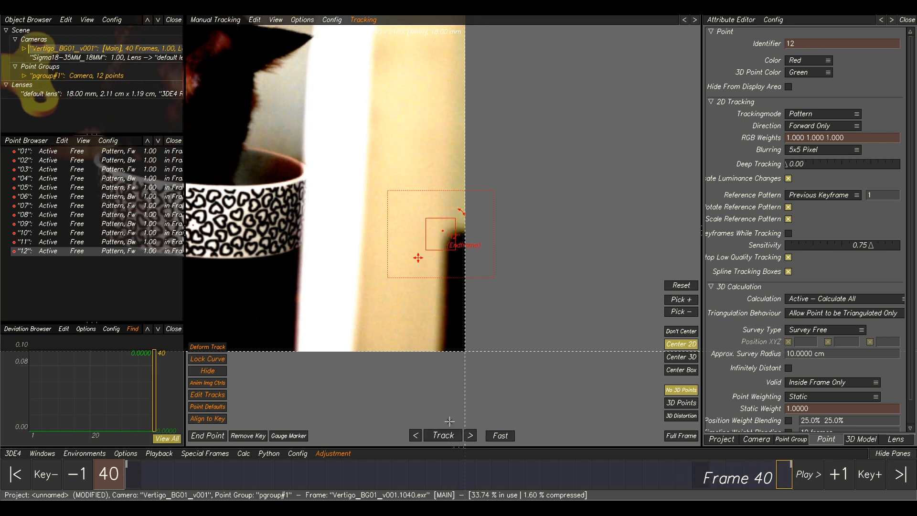
Reopen Image Controls, raise brightness to 0.9524 and set the blur to 13x13.
scroll(438, 318, down, 5)
middle_drag(327, 176, 529, 181)
scroll(530, 181, down, 3)
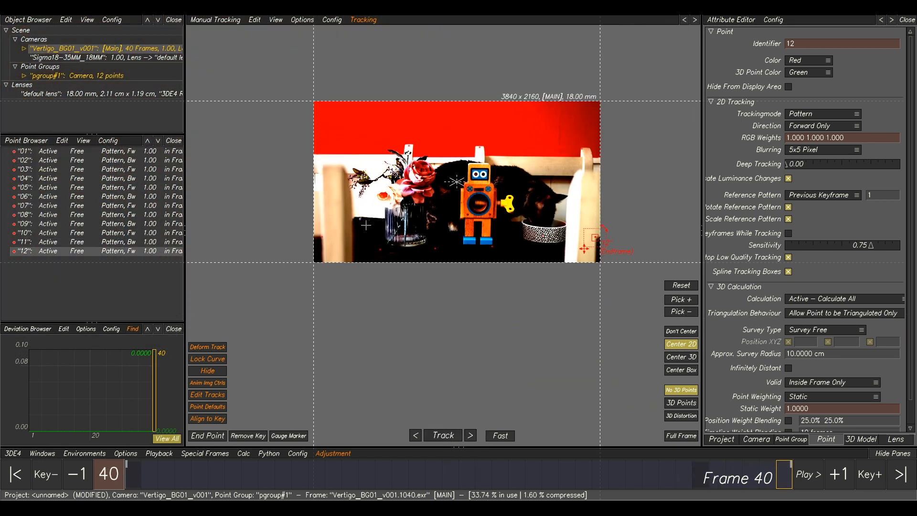
scroll(337, 166, up, 2)
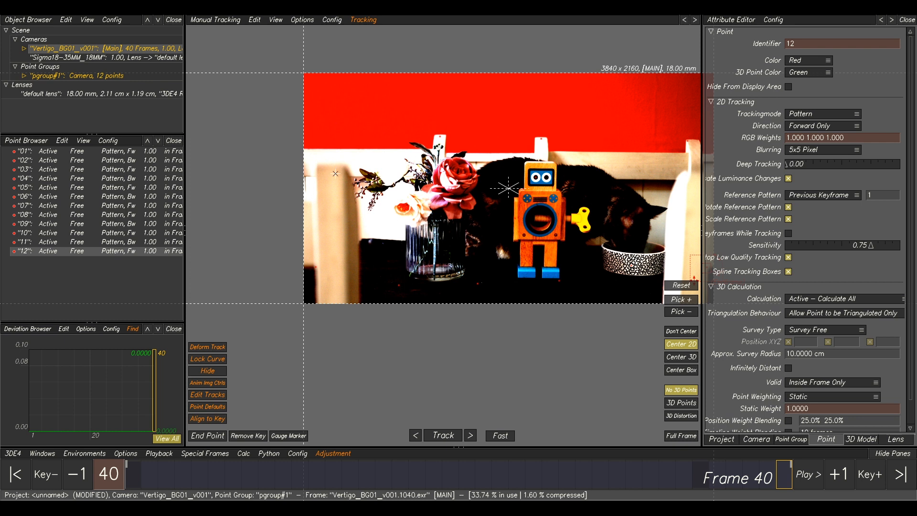
middle_drag(544, 174, 474, 171)
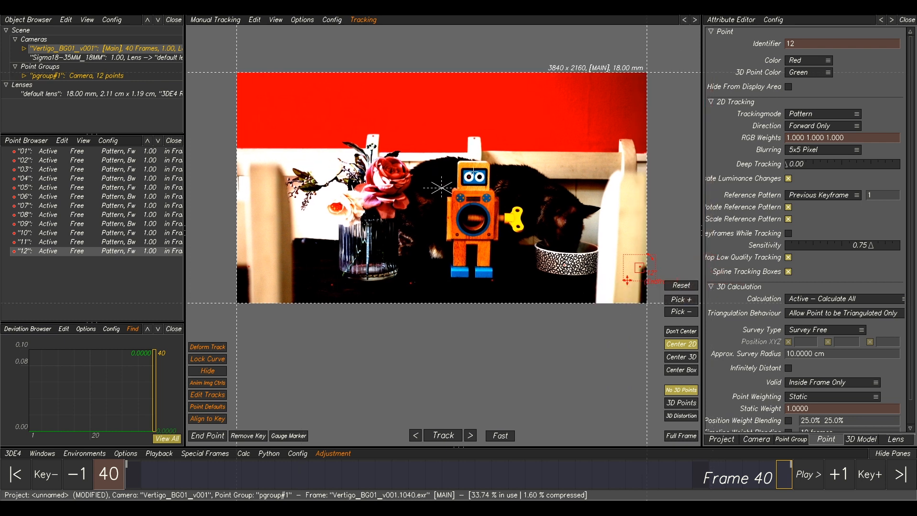
middle_drag(511, 121, 530, 172)
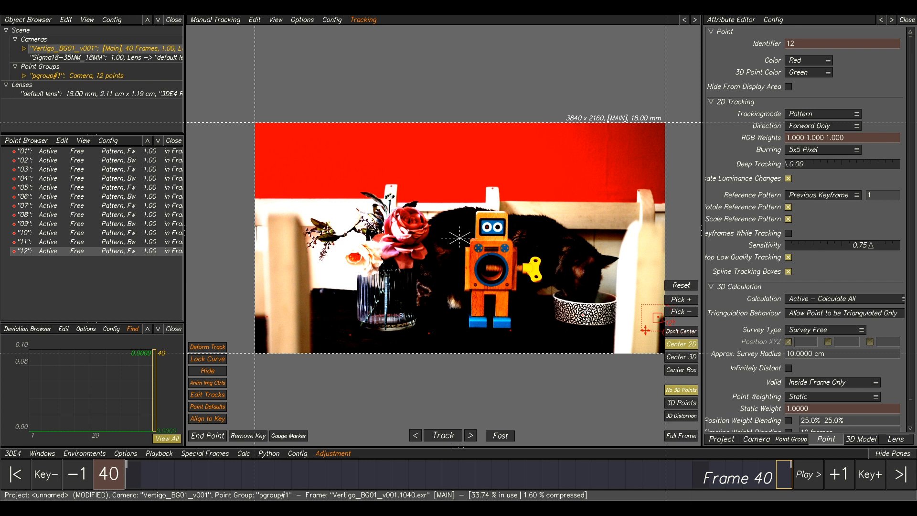
click(585, 466)
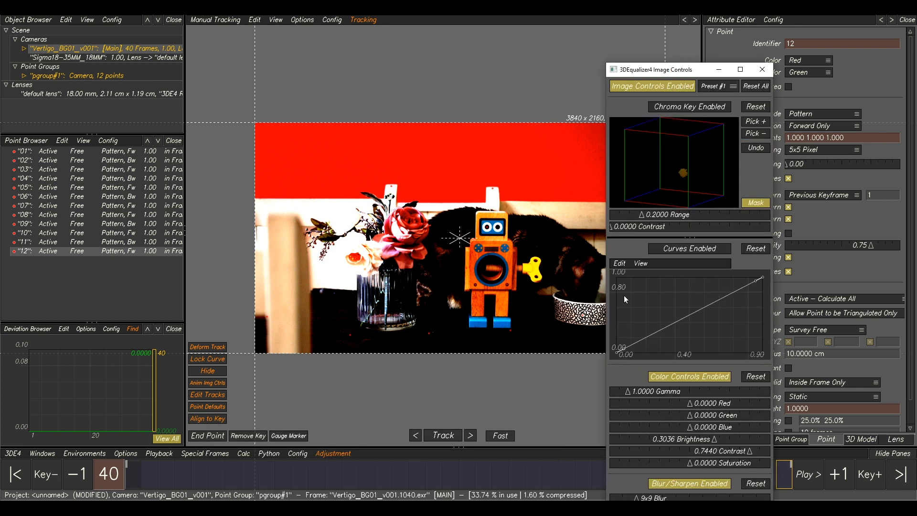
drag(714, 442, 766, 442)
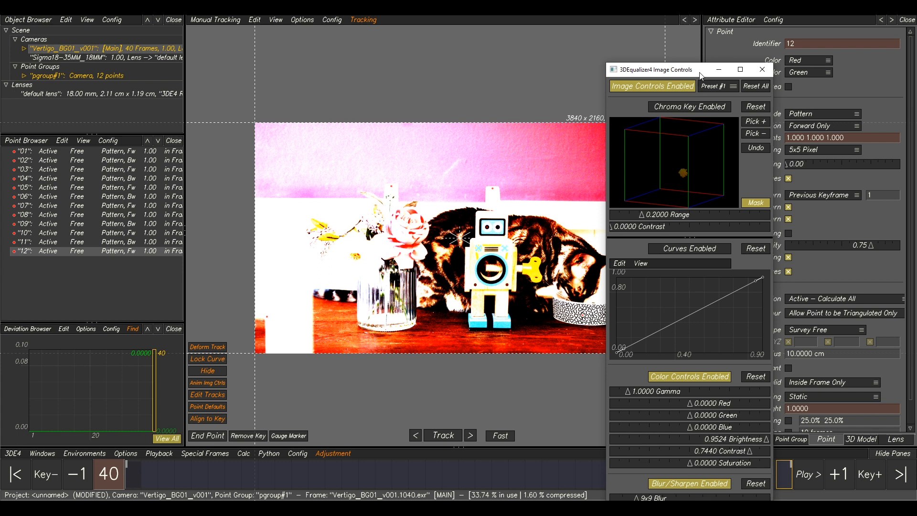
drag(700, 74, 705, 53)
drag(639, 468, 621, 469)
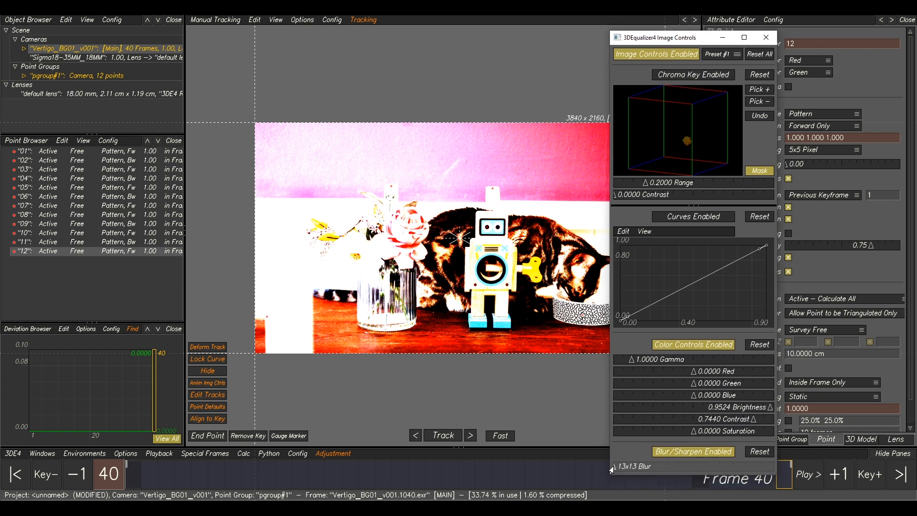
At frame 40, place point 13 on a wall spot above the chair and track it backward.
middle_drag(507, 144, 510, 159)
mouse_move(510, 159)
right_down()
mouse_move(493, 164)
mouse_move(525, 160)
right_up()
ctrl+click(540, 158)
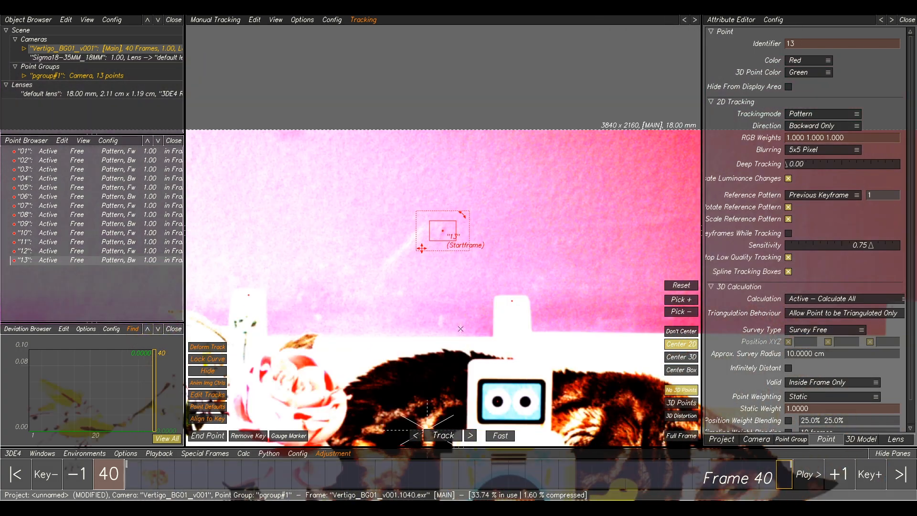
click(443, 436)
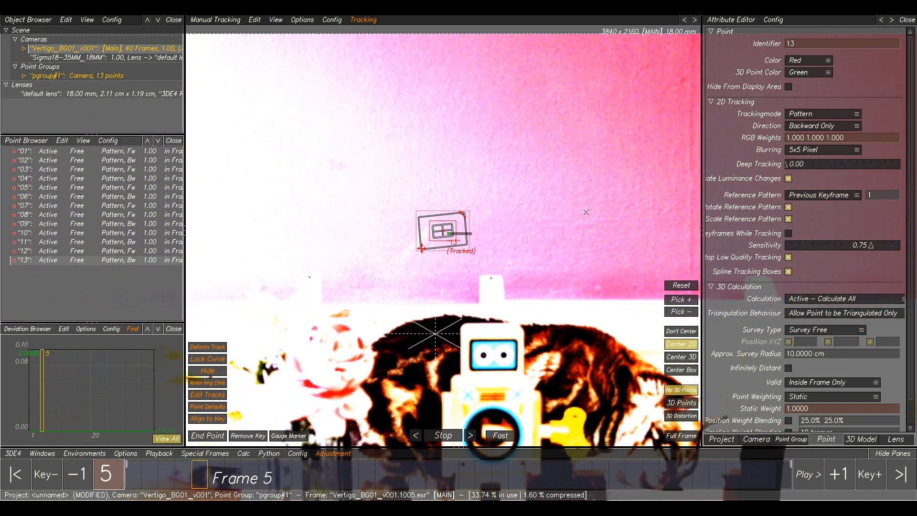
Reopen Image Controls and disable them.
scroll(609, 206, down, 4)
middle_drag(628, 206, 548, 203)
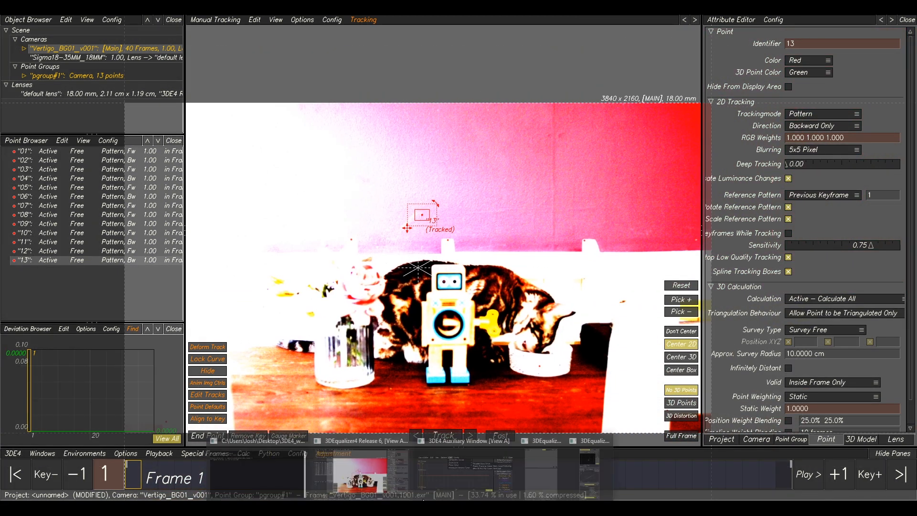
click(588, 471)
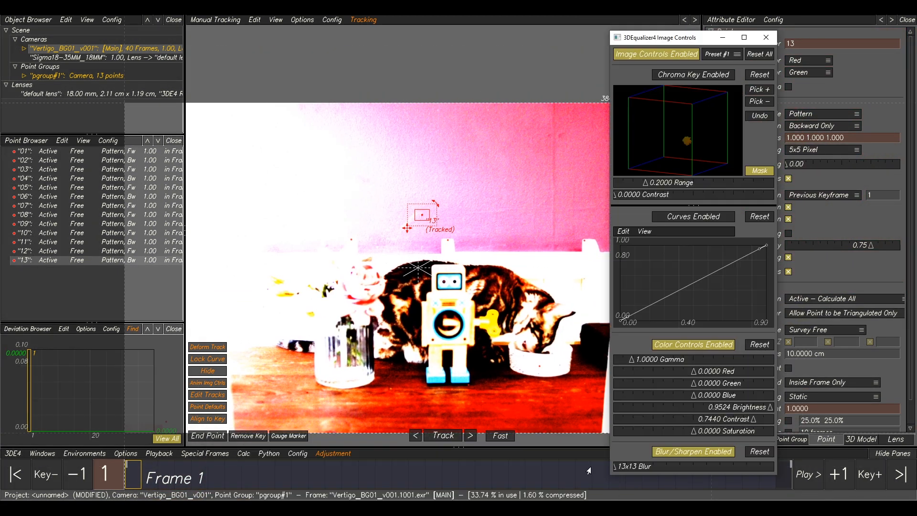
click(642, 55)
Select all points and scrub through the shot to review their tracks.
scroll(459, 200, down, 4)
middle_drag(497, 209, 474, 198)
drag(100, 154, 394, 262)
mouse_move(143, 486)
mouse_down()
mouse_move(724, 482)
mouse_move(134, 482)
mouse_move(770, 482)
mouse_move(146, 480)
mouse_up()
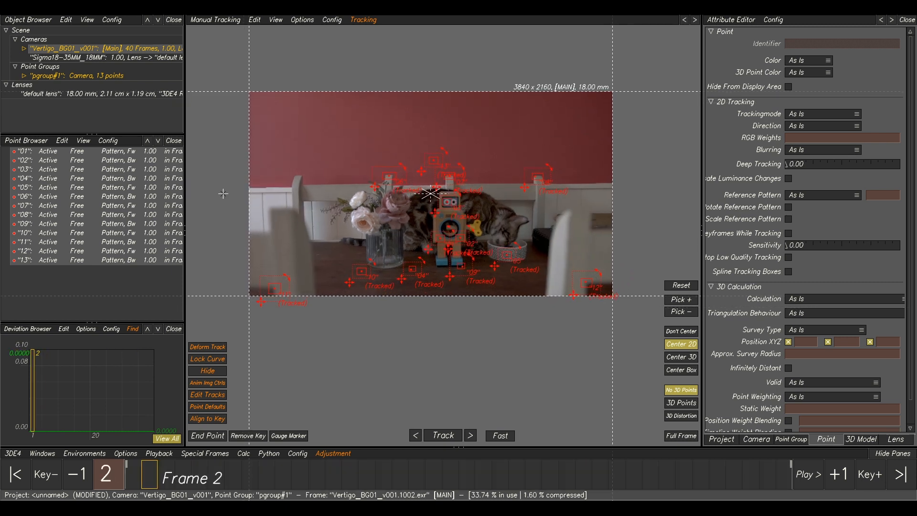
drag(149, 483, 785, 479)
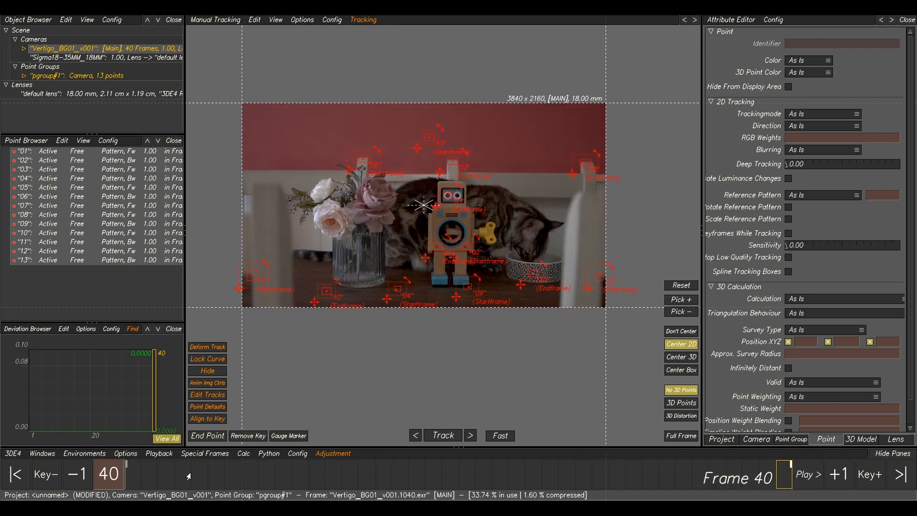
Calculate the camera solve from all points and accept the result.
key(alt+c)
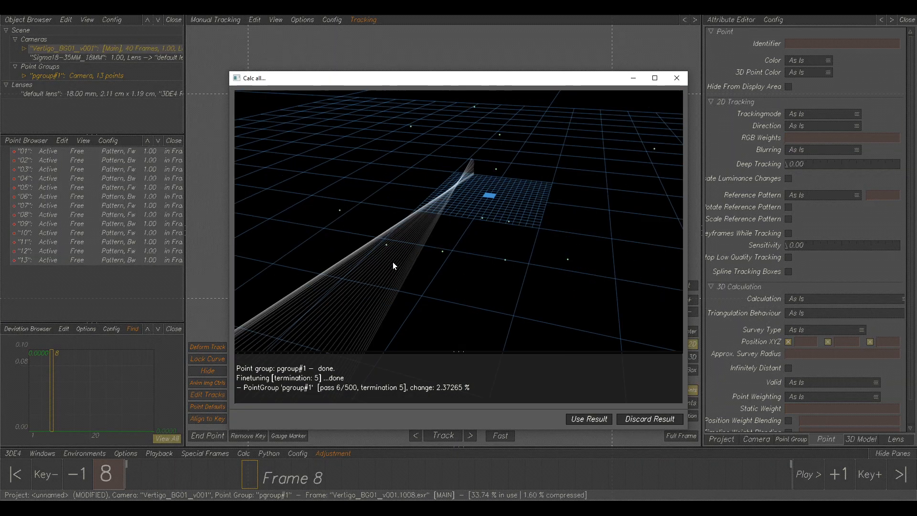
drag(392, 266, 348, 247)
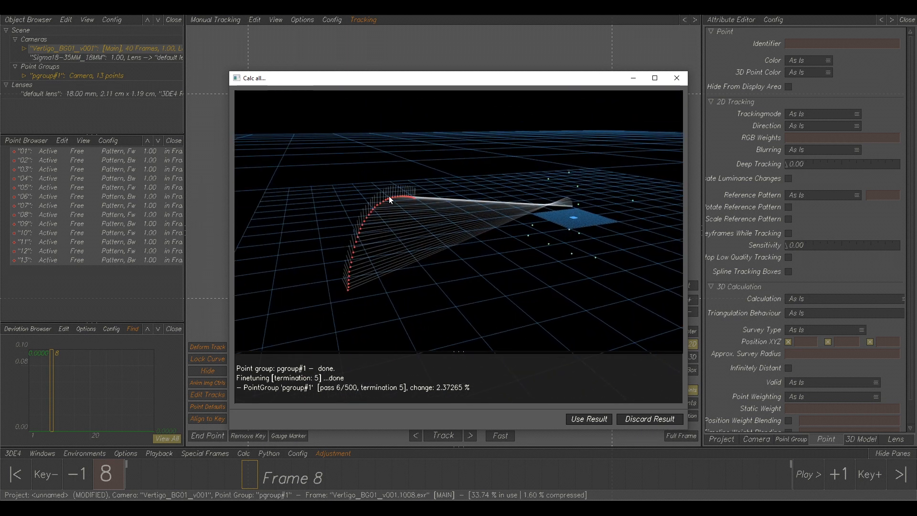
drag(463, 266, 429, 276)
drag(546, 254, 493, 232)
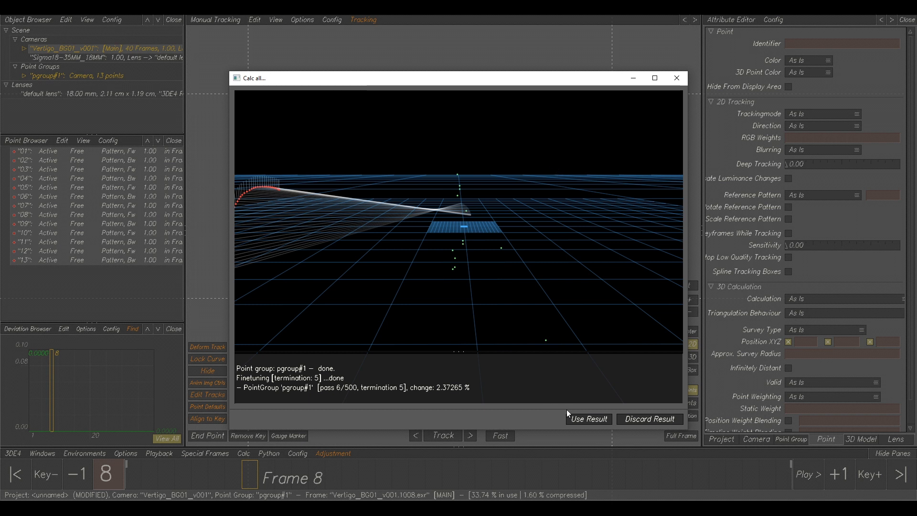
click(578, 420)
Switch to the Lineup view and play through the shot to check the solve and deviation curve.
click(149, 479)
drag(148, 479, 383, 478)
key(F5)
key(space)
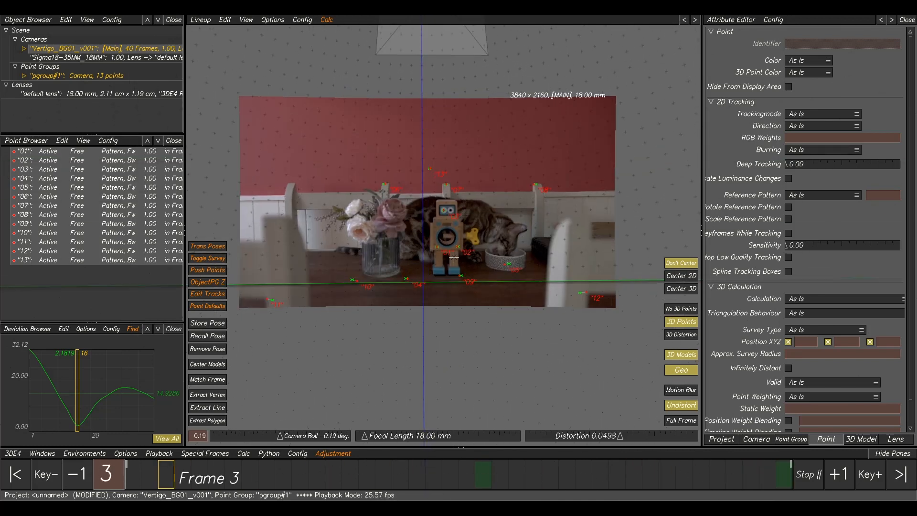
key(space)
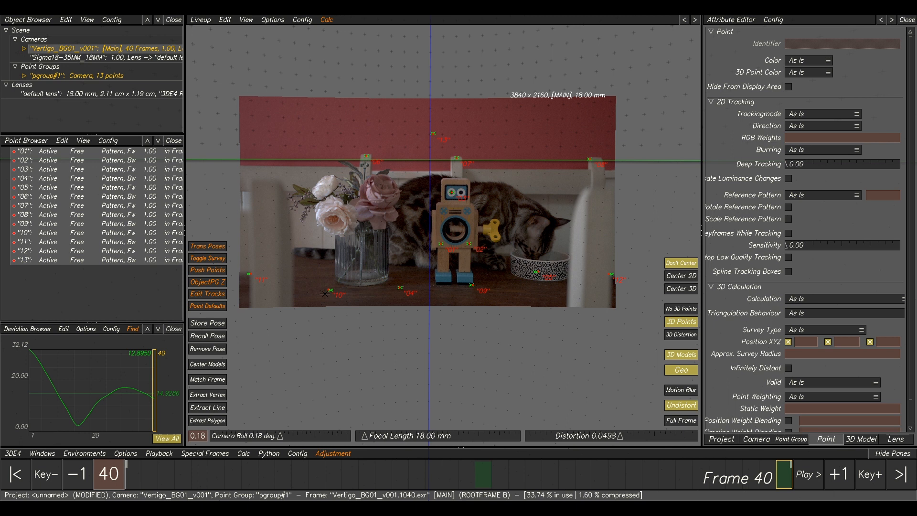
drag(479, 475, 334, 475)
ctrl+right_drag(96, 417, 85, 386)
mouse_move(377, 479)
mouse_down()
mouse_move(536, 477)
mouse_move(134, 457)
mouse_move(247, 446)
mouse_up()
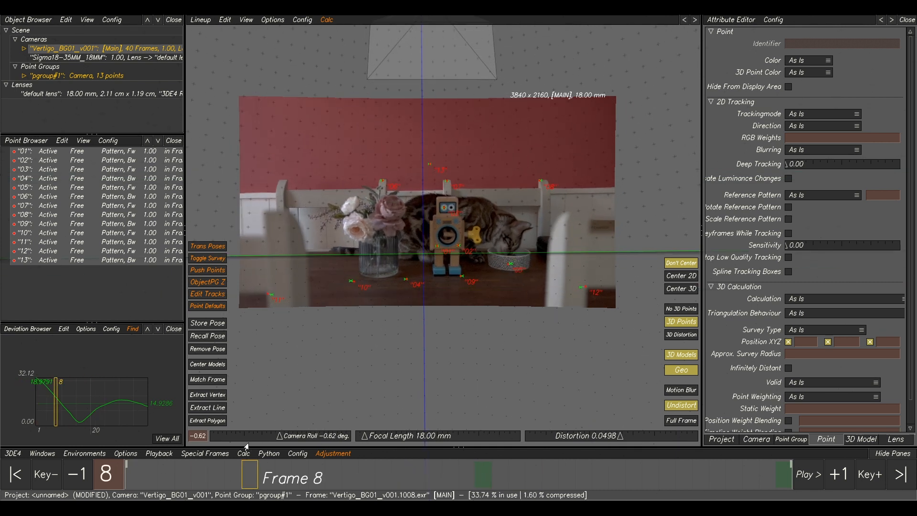
Save the project as Vertigo_BG01_v001_cam_v001 in the TUT folder.
click(12, 454)
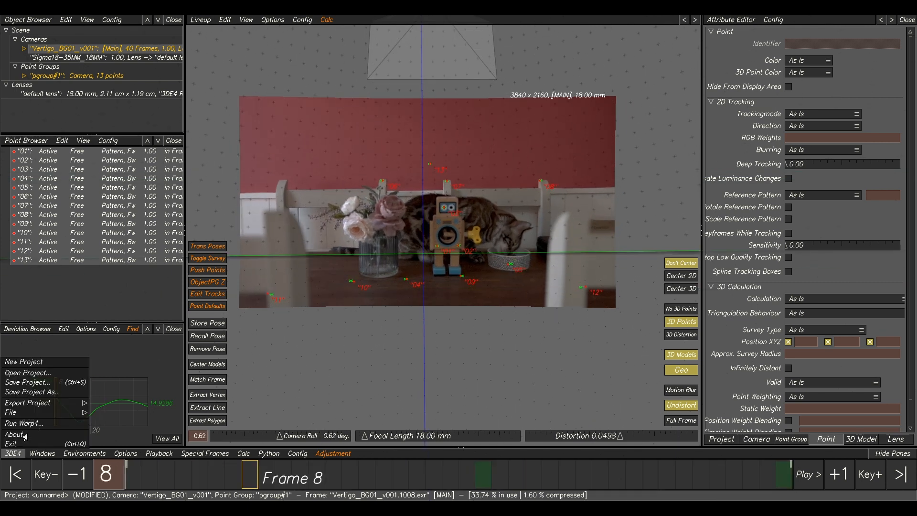
click(43, 393)
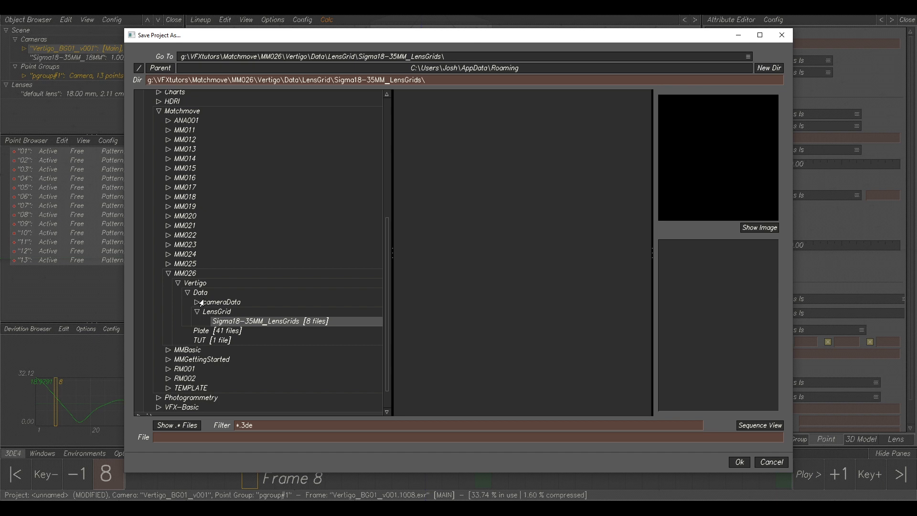
click(213, 340)
click(480, 95)
click(739, 462)
click(532, 267)
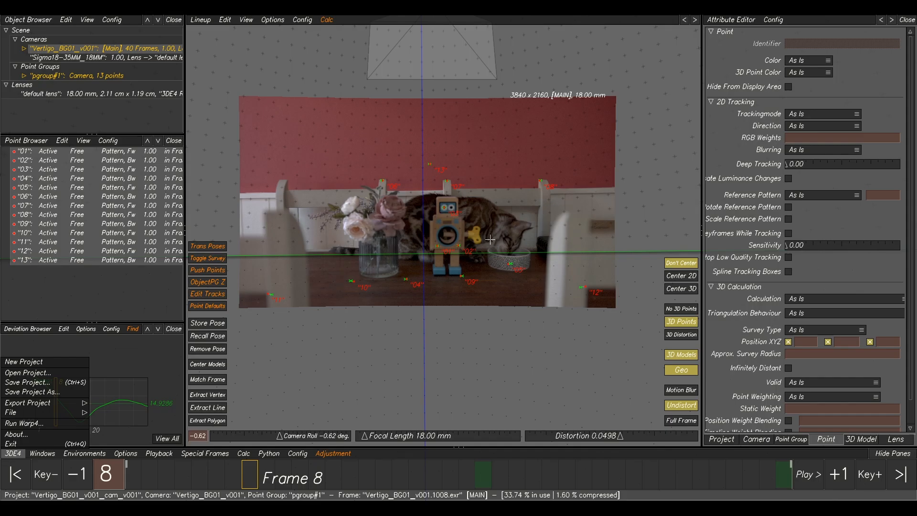
Switch to the 3D Orientation view and orbit around the solved camera path and points.
drag(240, 480, 550, 474)
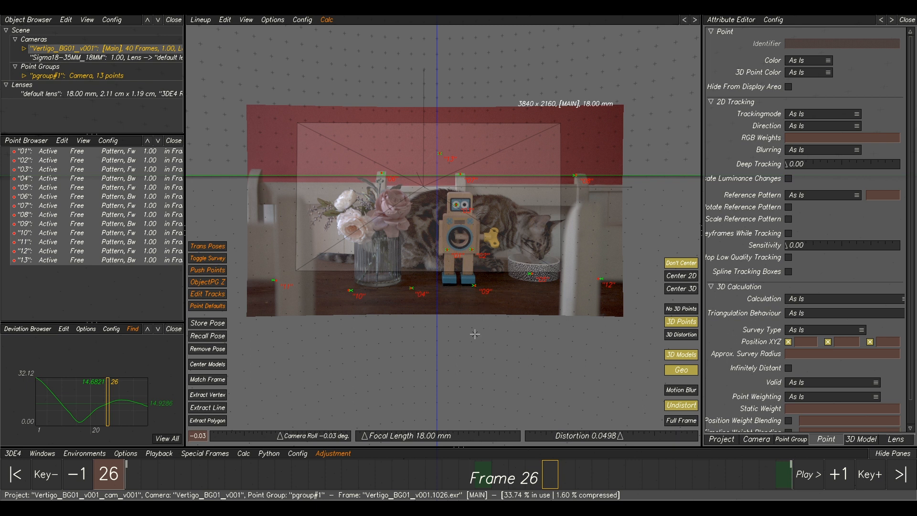
key(F5)
alt+drag(488, 317, 396, 252)
alt+middle_drag(396, 252, 455, 278)
alt+drag(456, 280, 411, 251)
drag(493, 475, 653, 476)
drag(667, 440, 496, 438)
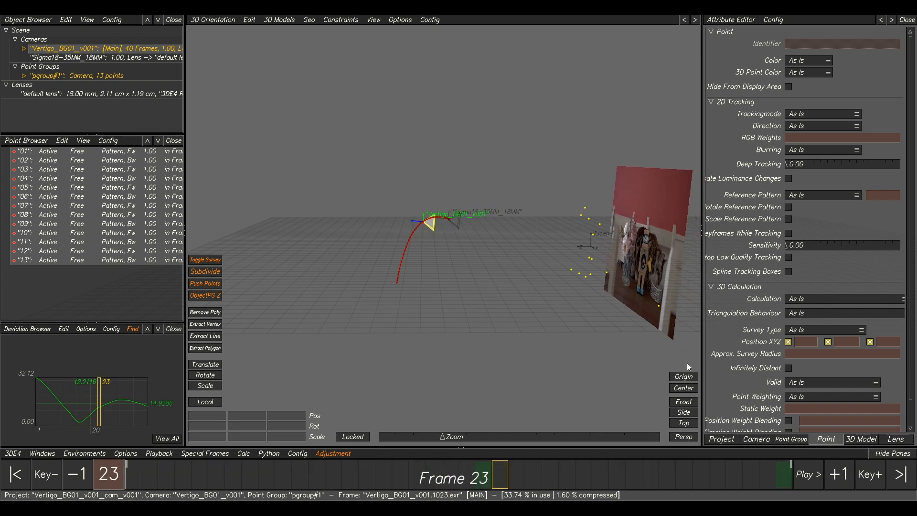
Set the camera's positional constraint to Line Movement Constraint.
click(755, 439)
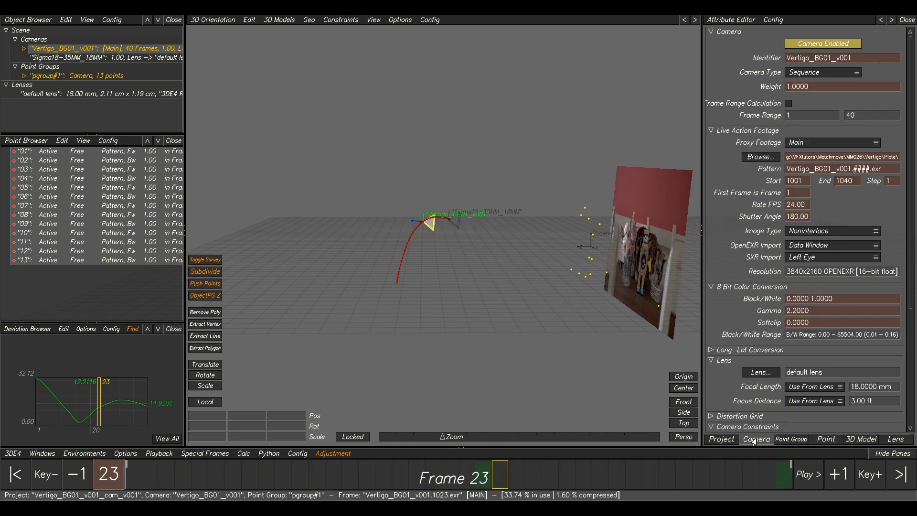
scroll(792, 356, down, 2)
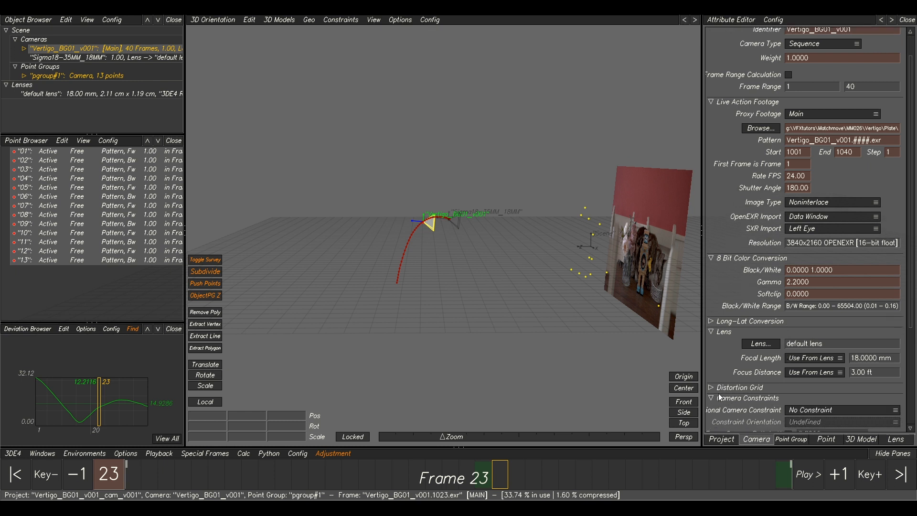
scroll(798, 366, down, 3)
click(804, 368)
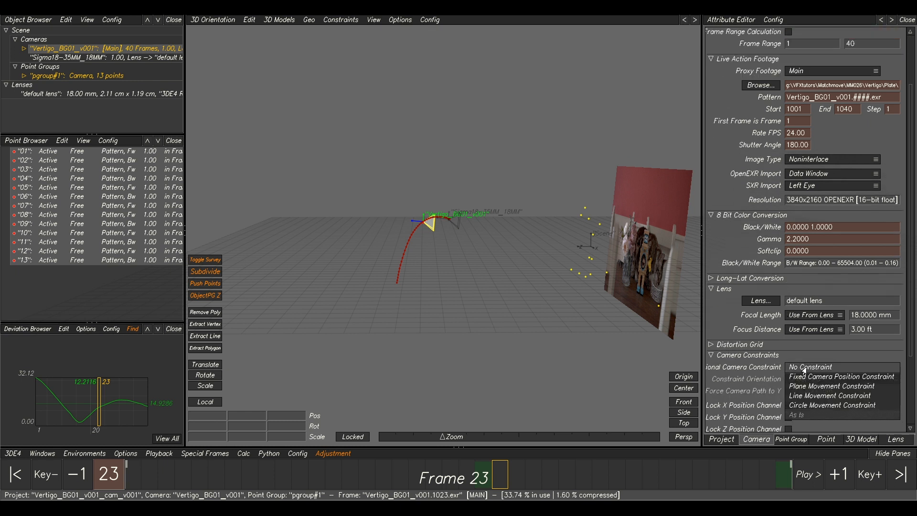
click(816, 397)
Recalculate the solve with the constraint and accept the result.
key(alt+c)
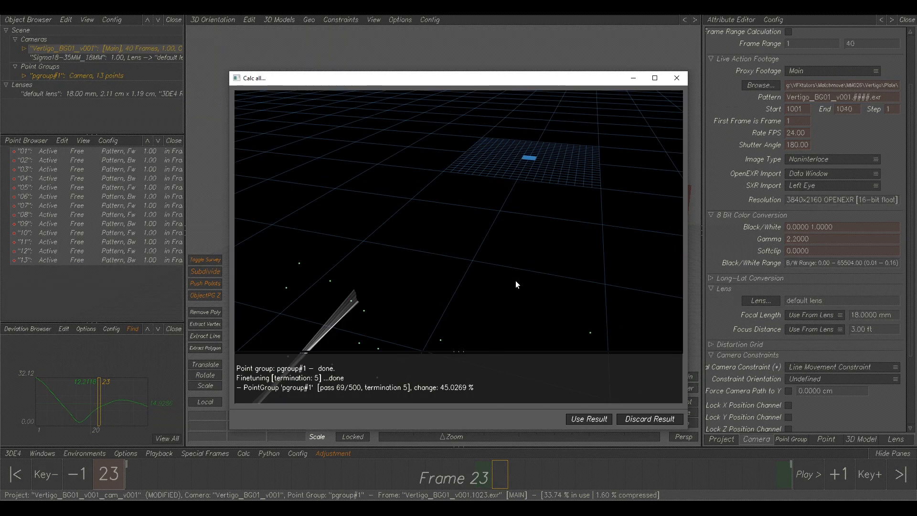
drag(516, 285, 395, 233)
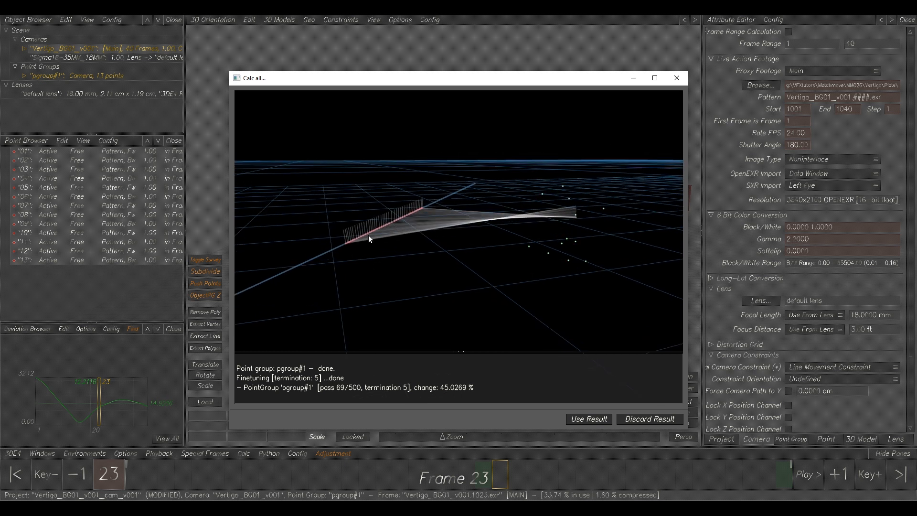
click(602, 418)
scroll(449, 253, up, 6)
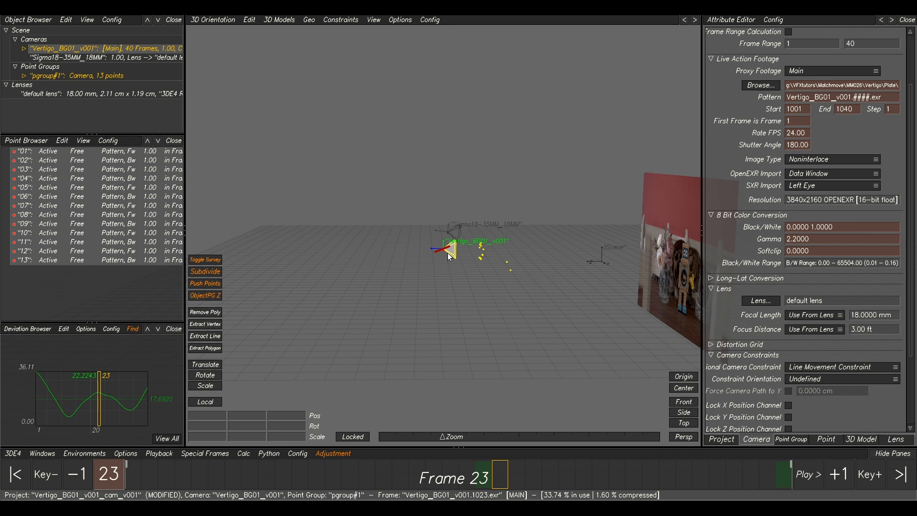
Scrub through the frames in the 3D Orientation and Lineup views to check the constrained solve.
drag(459, 474, 495, 205)
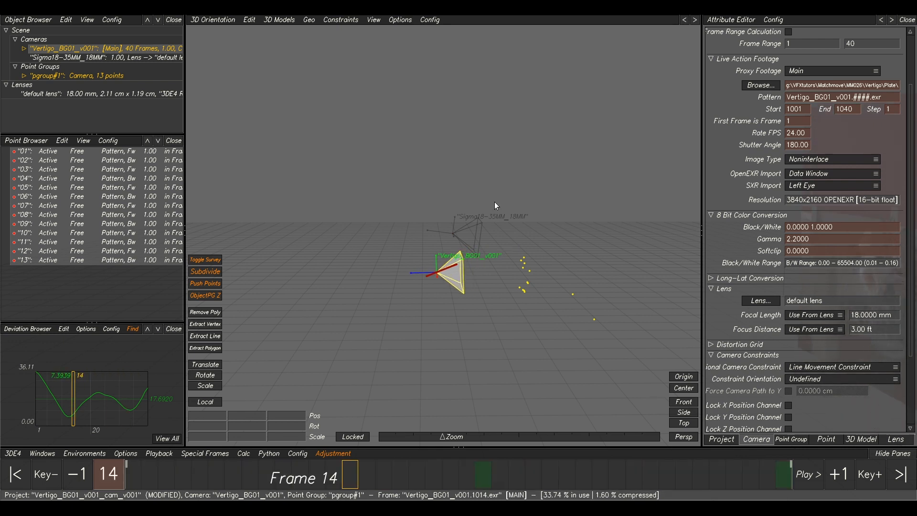
key(F5)
drag(443, 481, 610, 379)
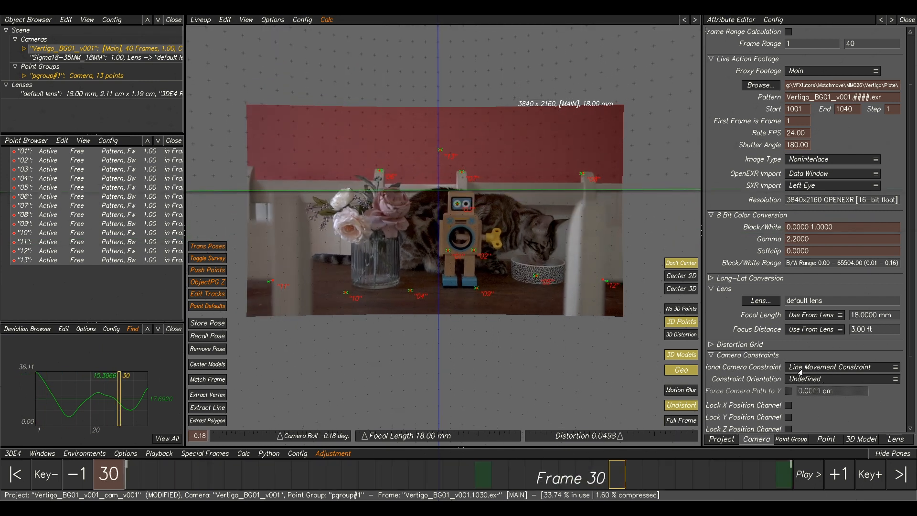
drag(611, 473, 494, 473)
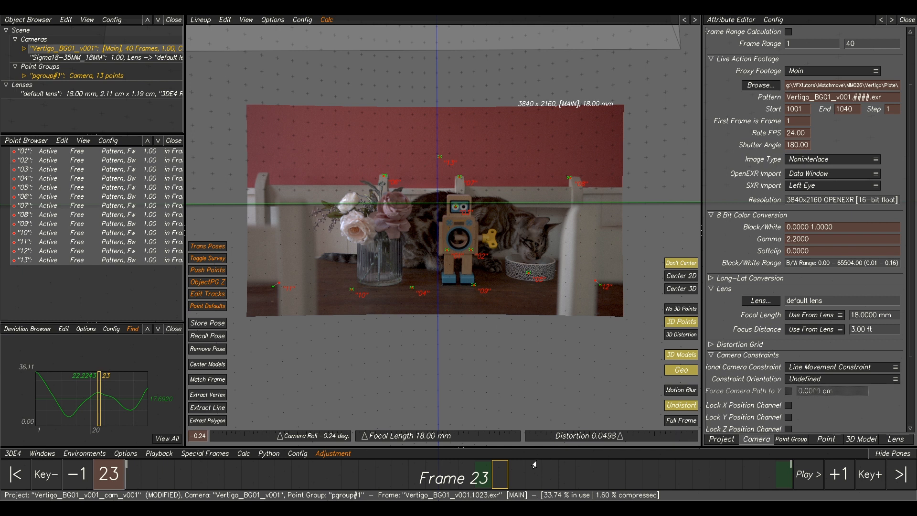
drag(504, 478, 366, 479)
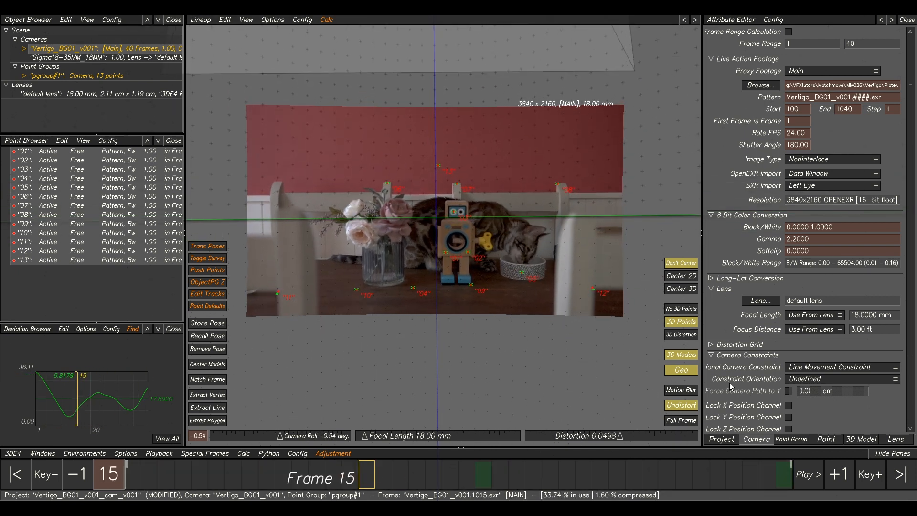
Set the camera's focal length mode to Dynamic (Zooming).
click(795, 323)
click(807, 337)
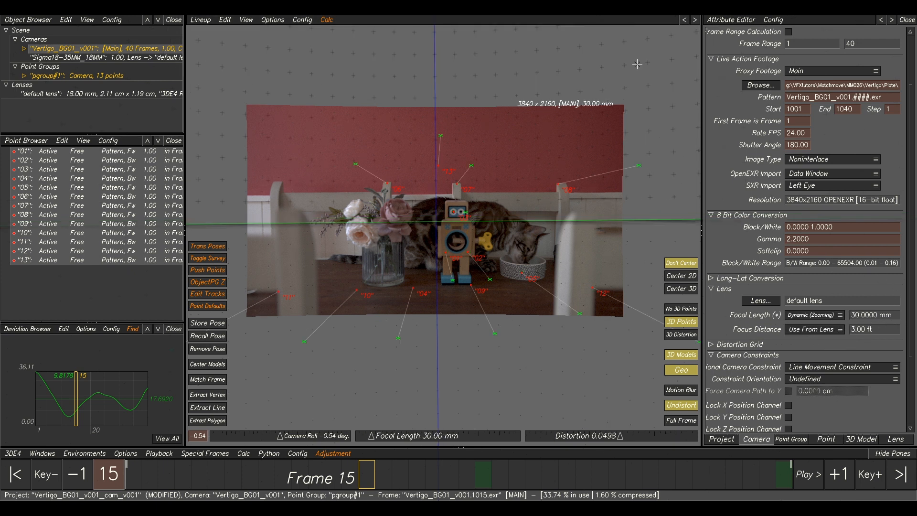
Open the Curve Editor in its own window and display the camera's Focal Length/Zoom curve.
click(42, 453)
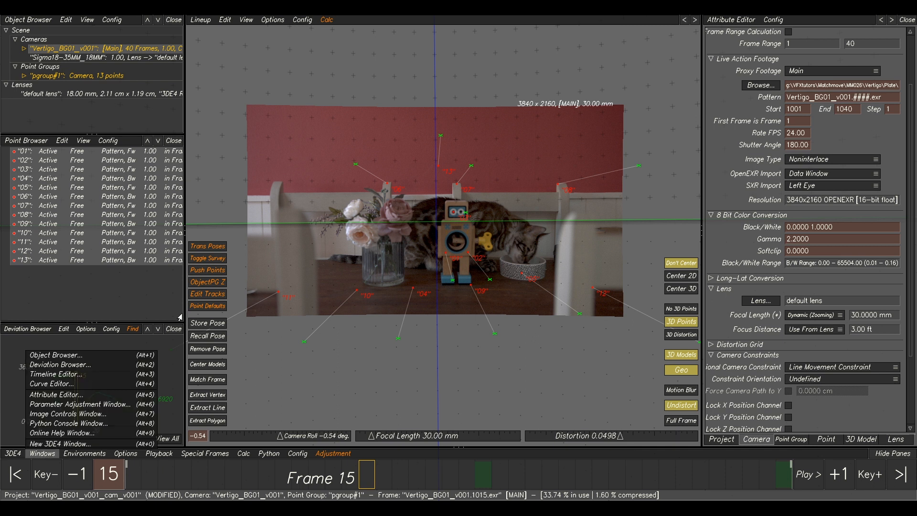
click(88, 384)
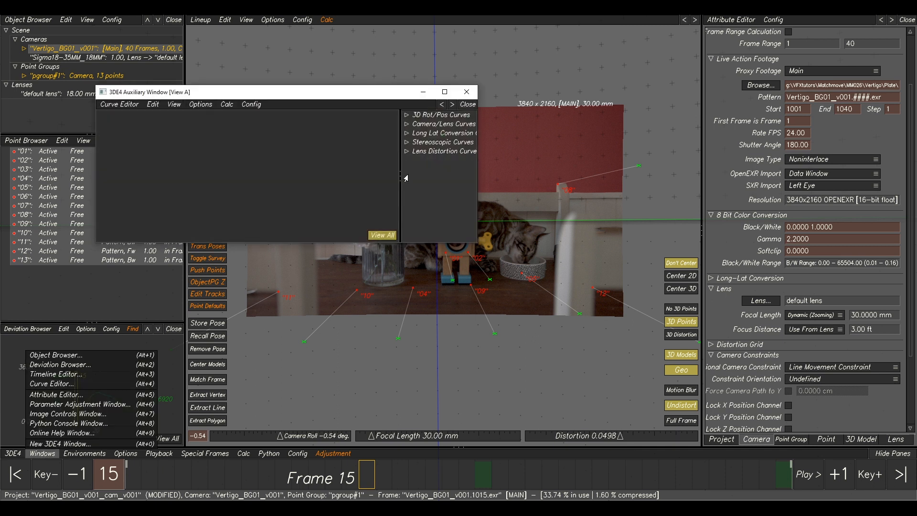
drag(390, 98, 433, 107)
click(451, 132)
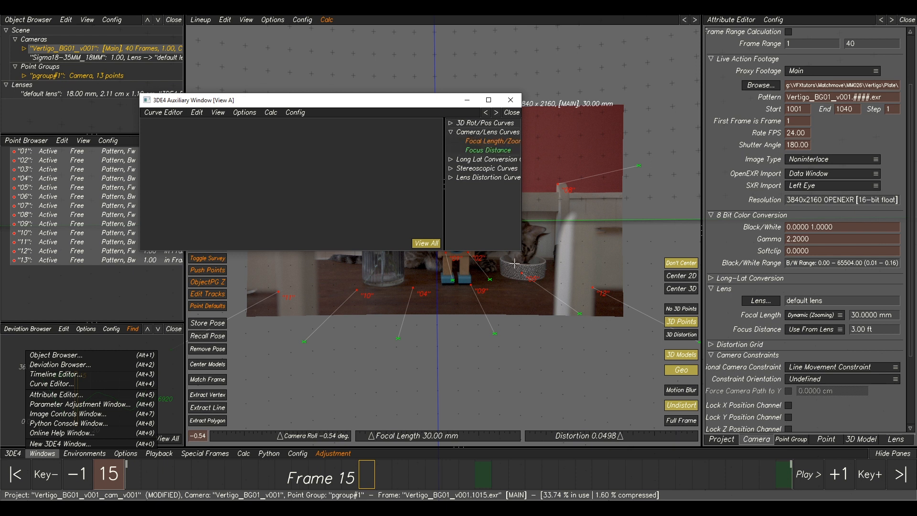
drag(520, 253, 666, 320)
click(598, 143)
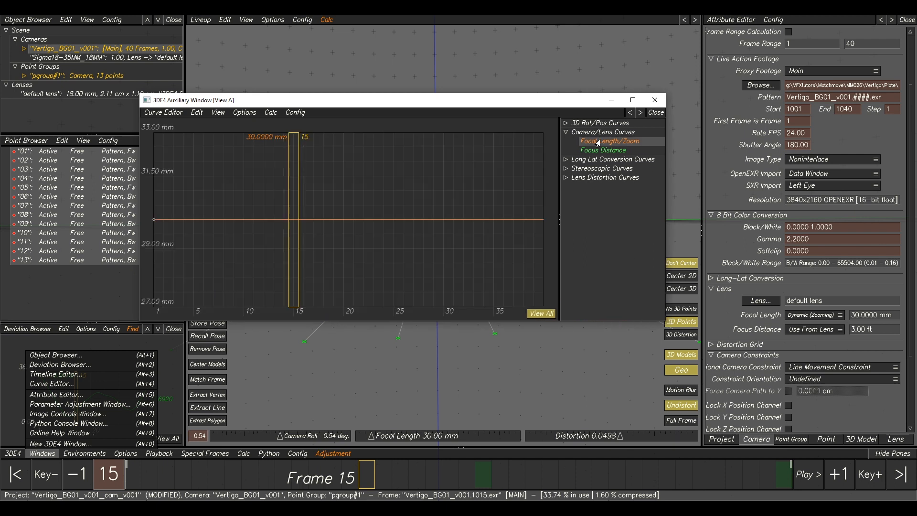
Lower the focal length curve's key at frame 15 to about 18 mm.
right_drag(417, 246, 360, 246)
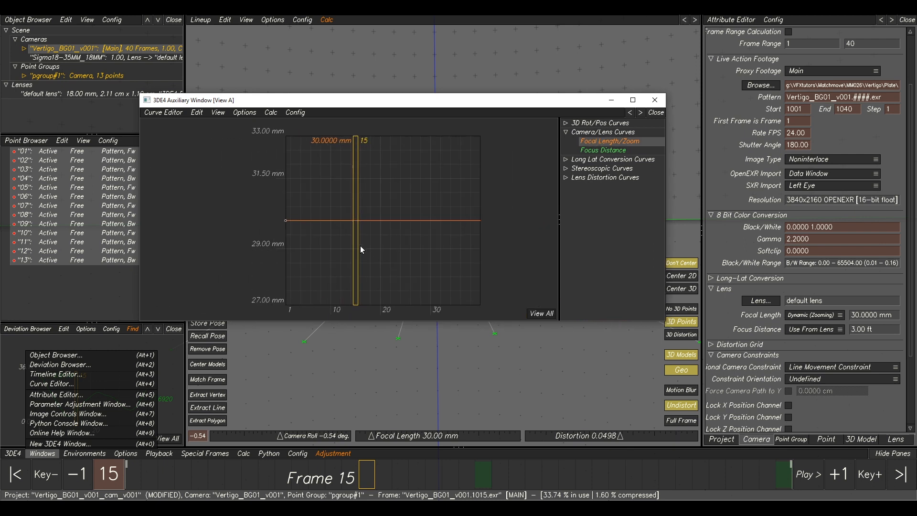
middle_drag(354, 259, 360, 246)
drag(293, 208, 287, 314)
middle_drag(320, 264, 345, 149)
drag(311, 194, 314, 307)
middle_drag(315, 315, 326, 202)
drag(324, 199, 328, 276)
drag(330, 218, 328, 253)
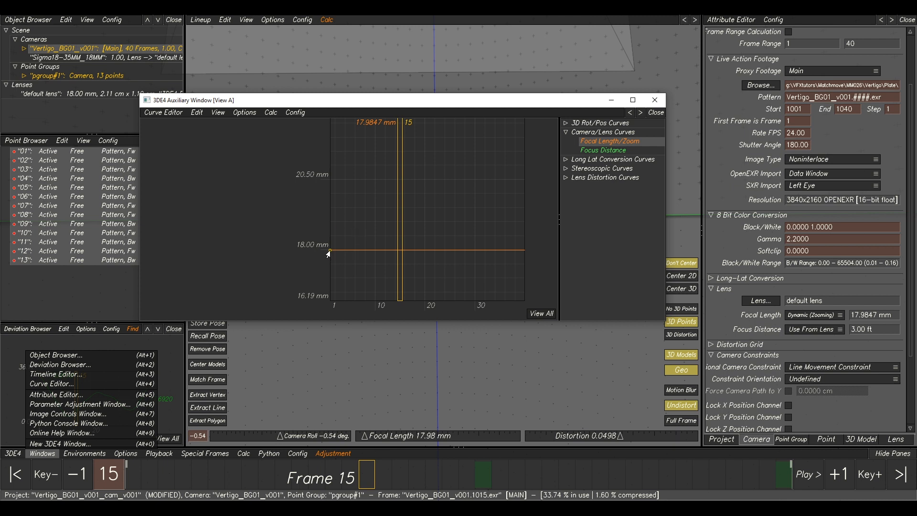
drag(327, 251, 327, 250)
Add a focal length key at frame 40, raise it to about 35 mm, and set the curve's keys to linear.
click(389, 478)
drag(389, 478, 792, 485)
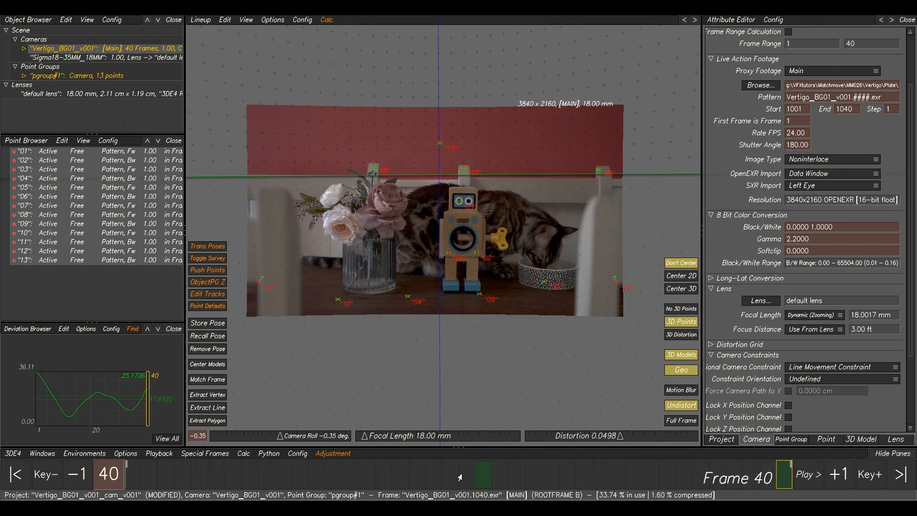
mouse_move(410, 508)
click(585, 456)
drag(563, 102, 553, 94)
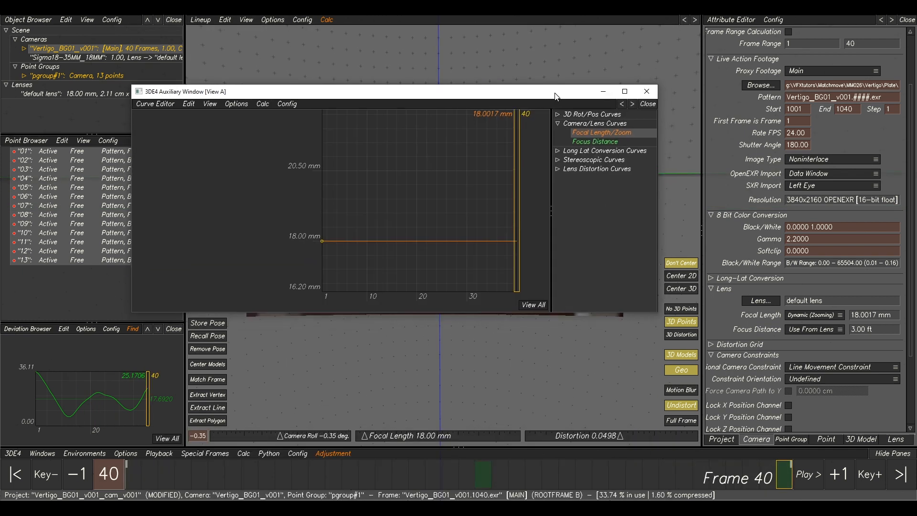
click(516, 240)
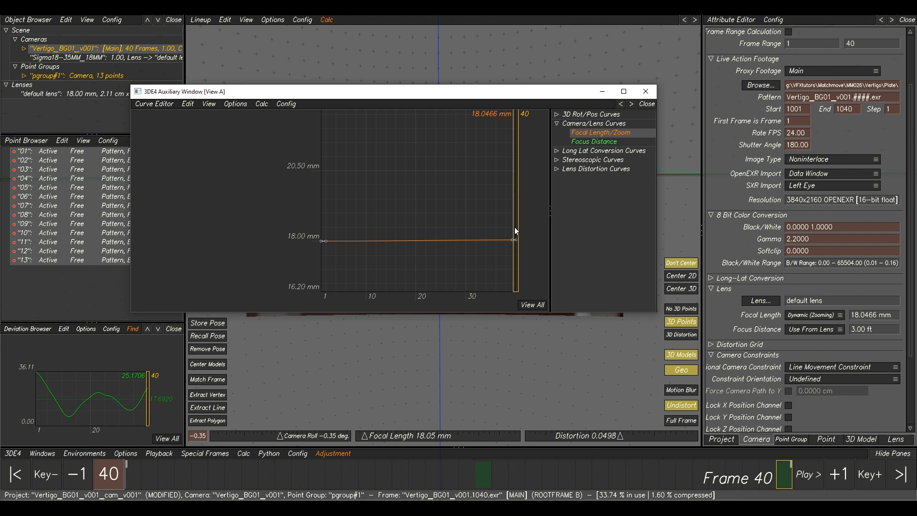
drag(515, 237, 517, 149)
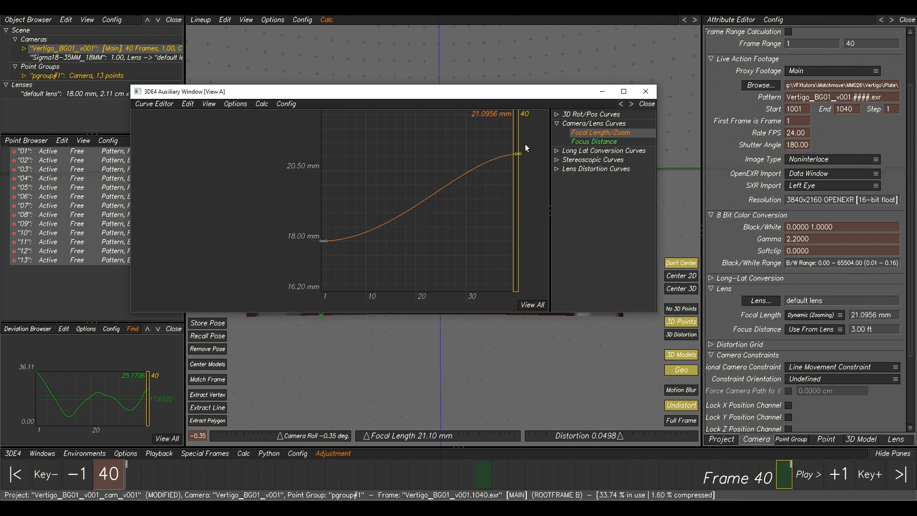
middle_drag(526, 145, 497, 233)
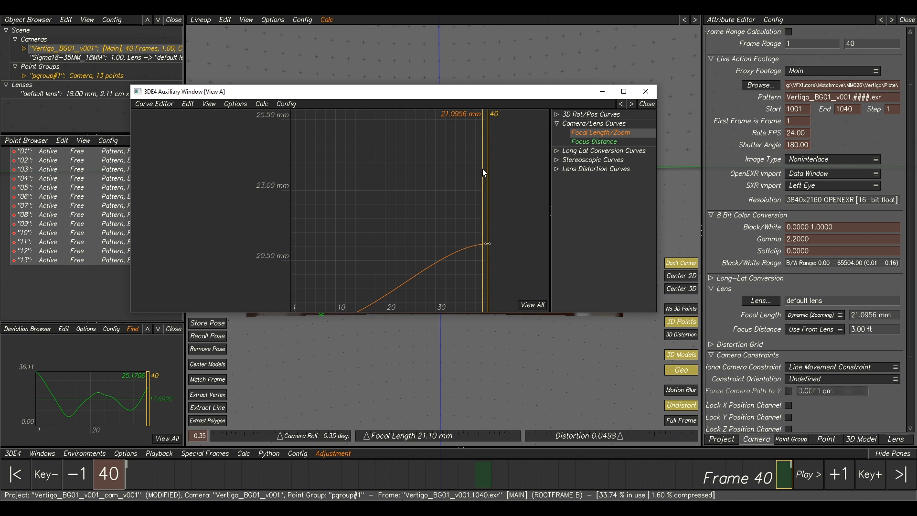
drag(489, 248, 487, 245)
right_drag(492, 249, 573, 270)
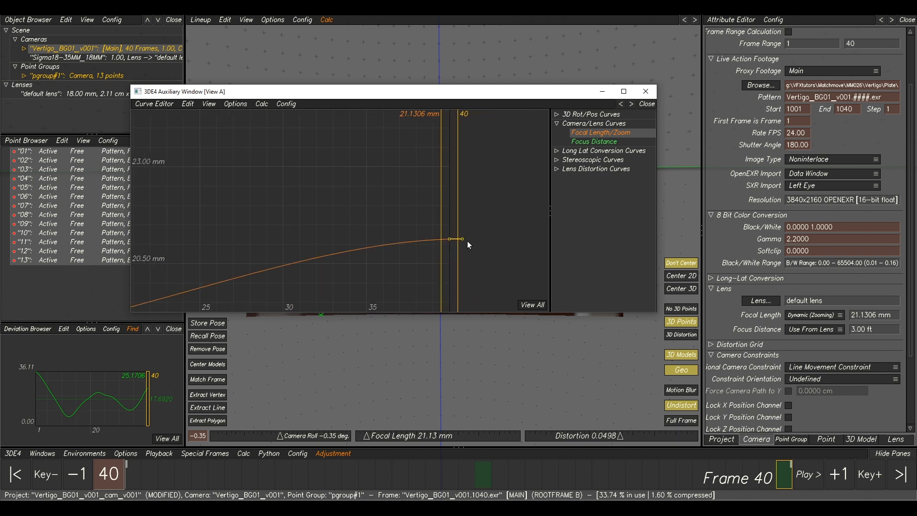
drag(459, 240, 455, 128)
middle_drag(434, 129, 443, 229)
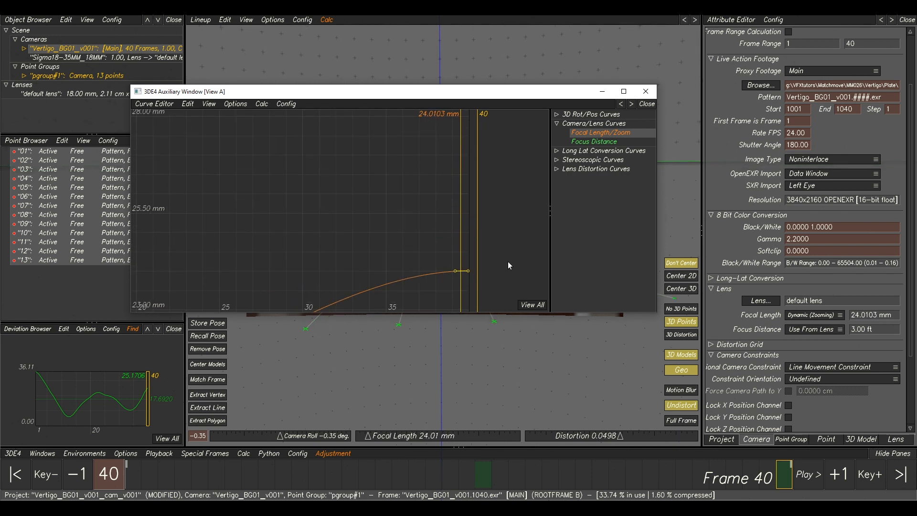
drag(468, 273, 470, 134)
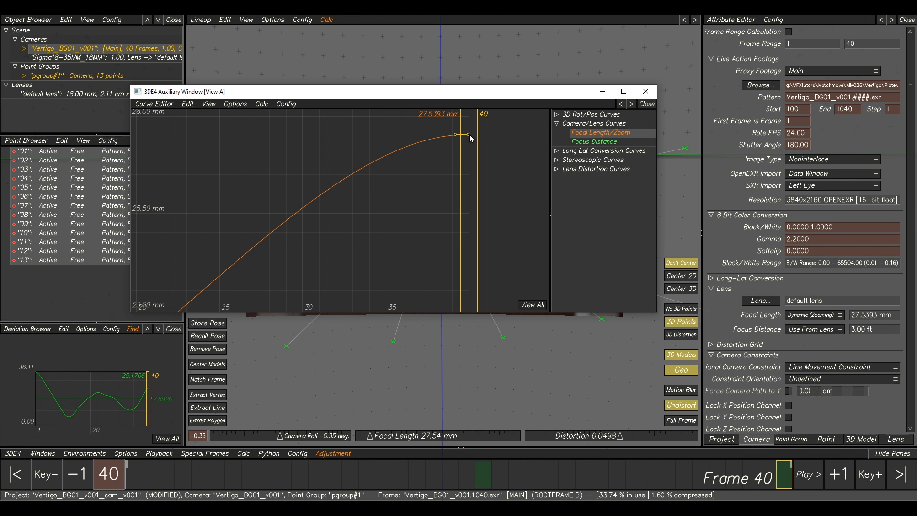
middle_drag(469, 134, 469, 258)
drag(470, 259, 473, 122)
middle_drag(473, 122, 474, 244)
drag(470, 253, 492, 117)
middle_drag(492, 120, 488, 234)
drag(487, 234, 484, 182)
right_drag(484, 219, 439, 244)
middle_drag(435, 260, 447, 194)
right_drag(448, 194, 378, 211)
middle_drag(377, 211, 406, 213)
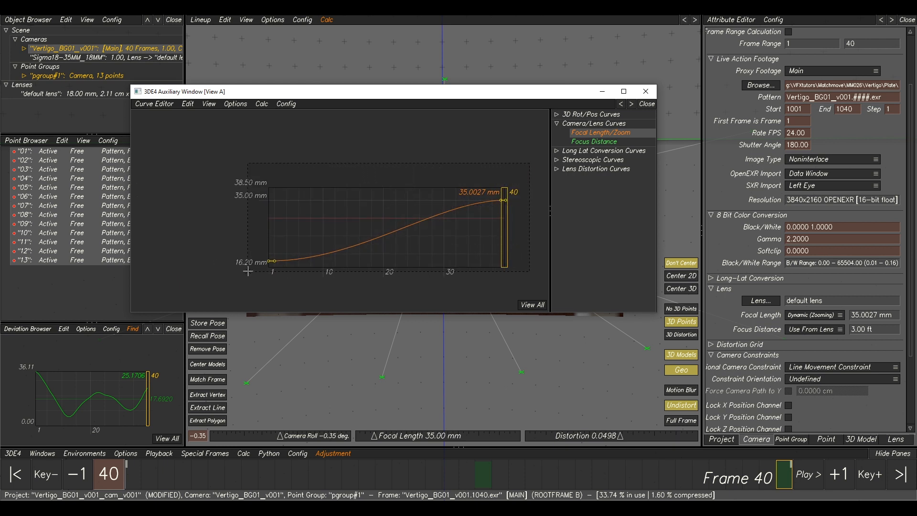
click(187, 104)
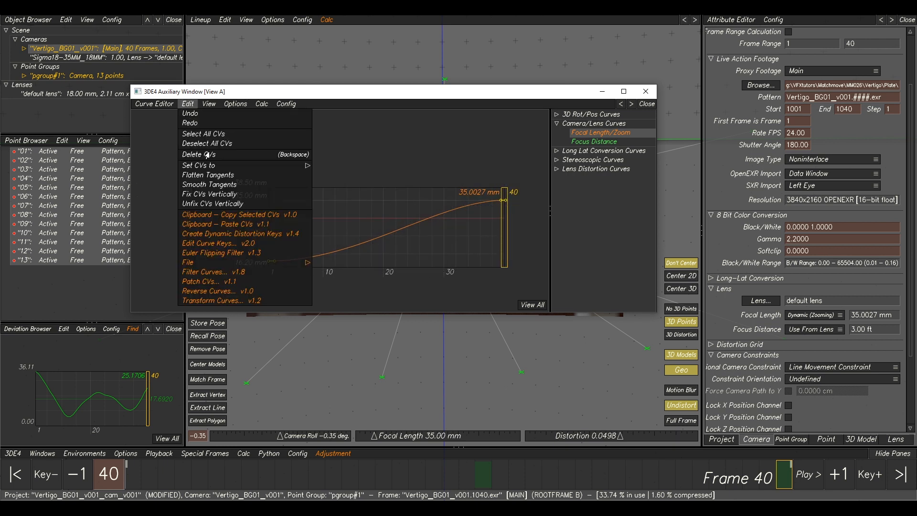
click(321, 189)
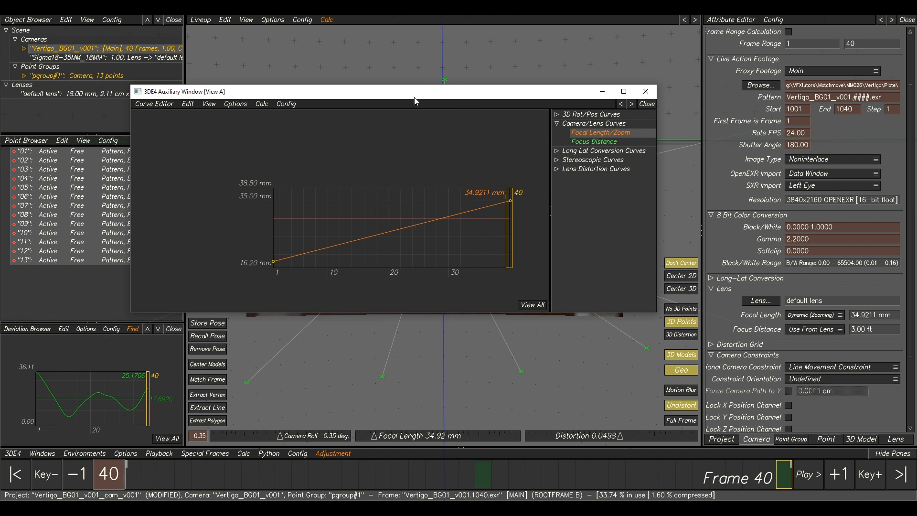
Recalculate the solve with the zooming focal length and accept the result.
drag(316, 94, 916, 219)
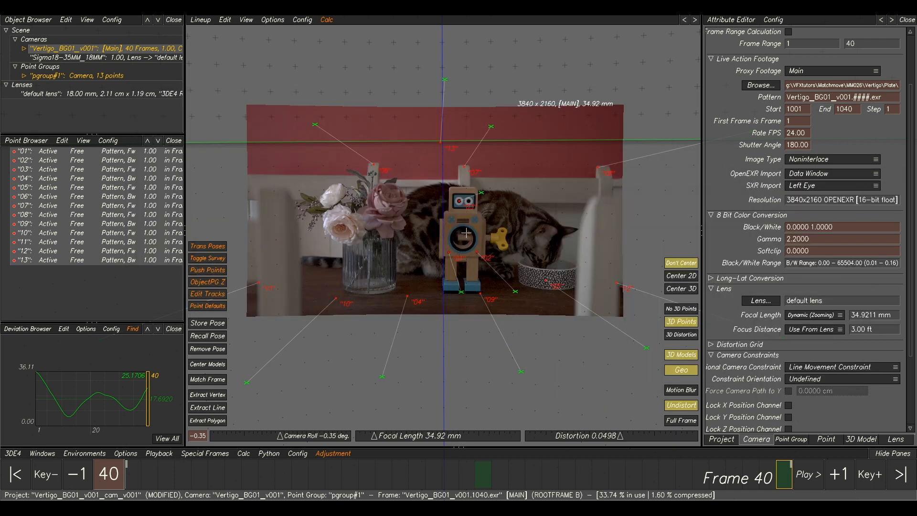
key(alt+c)
drag(640, 265, 495, 240)
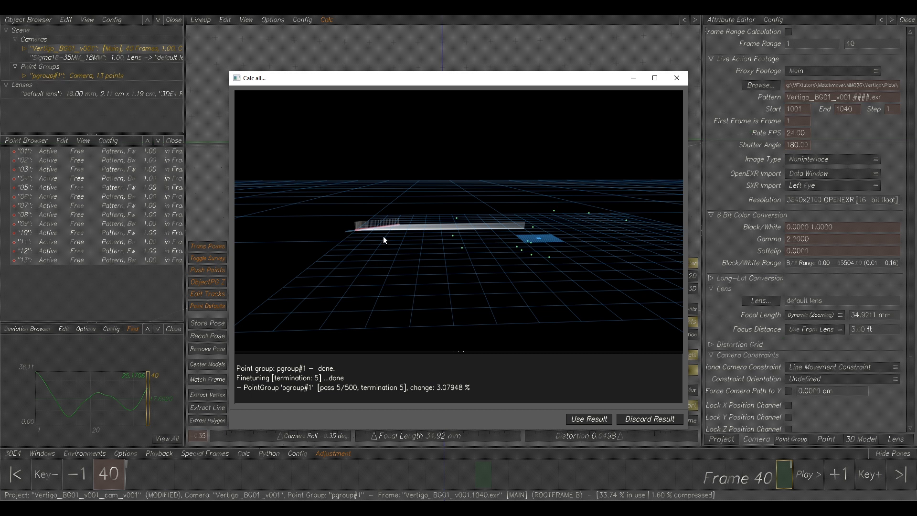
drag(430, 223, 502, 287)
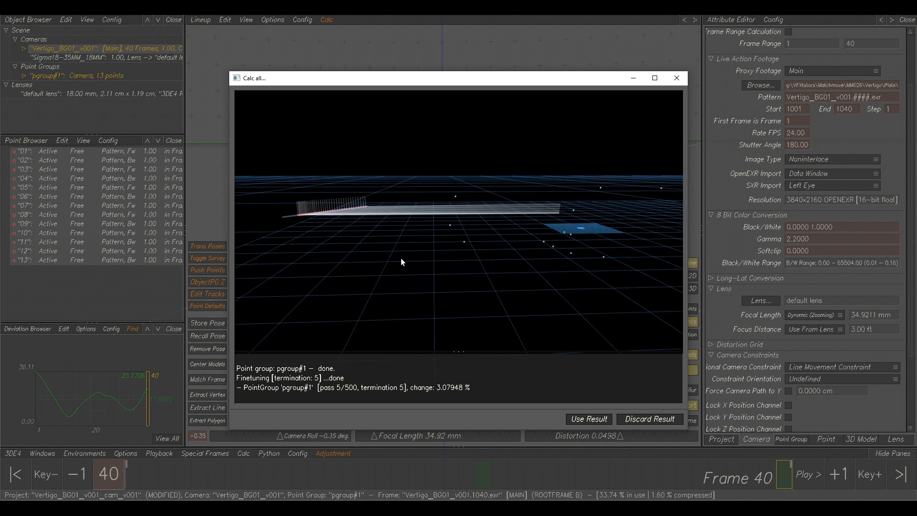
drag(401, 261, 476, 187)
drag(447, 221, 429, 262)
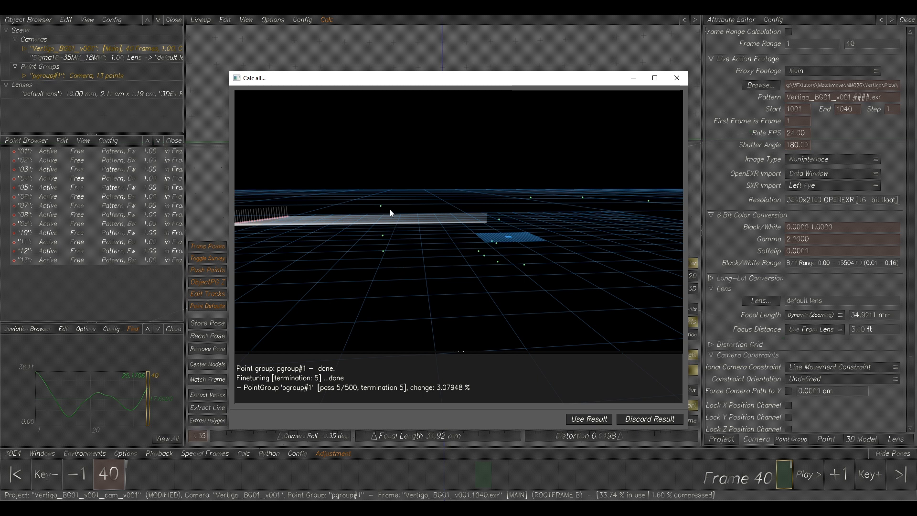
drag(551, 266, 528, 362)
click(573, 420)
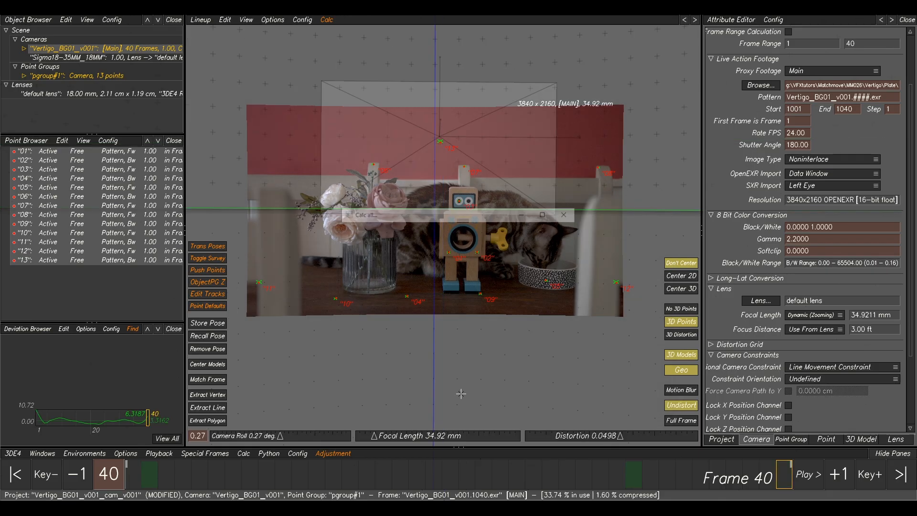
Display each tracked point's deviation curve in the deviation graph.
middle_drag(121, 410, 123, 376)
right_drag(151, 395, 142, 392)
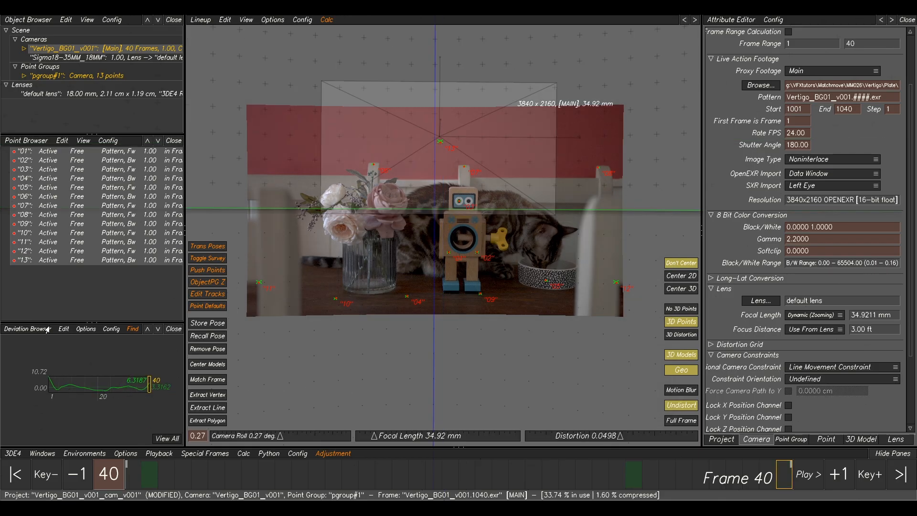
click(60, 329)
click(41, 329)
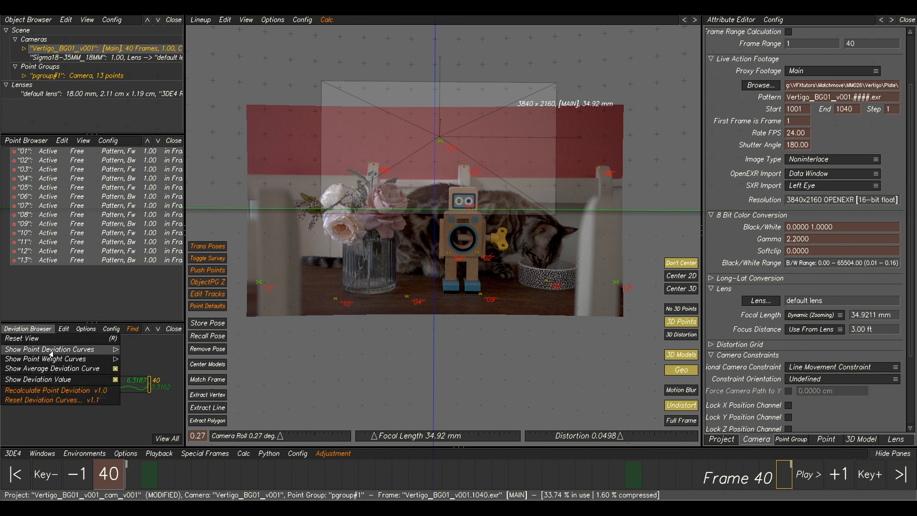
mouse_move(86, 349)
click(143, 376)
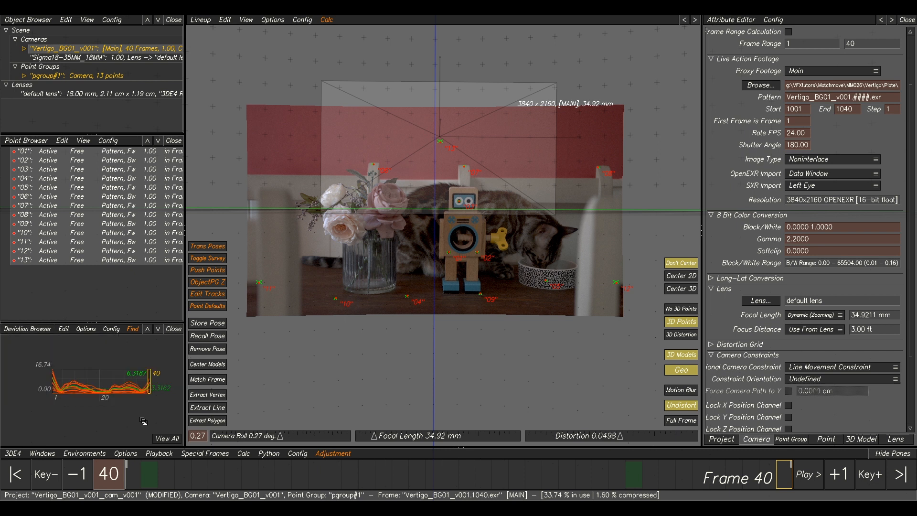
right_drag(175, 421, 162, 416)
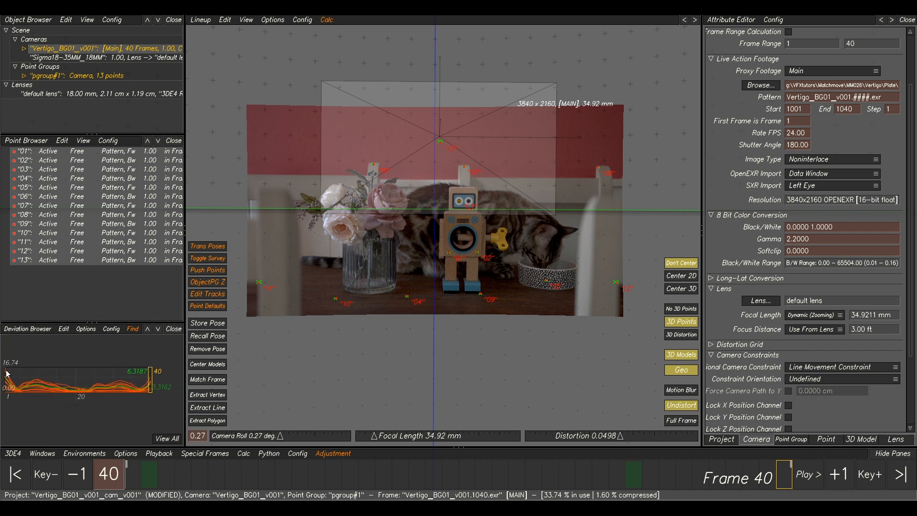
Play back and scrub the shot to review the zooming solve against the plate.
mouse_move(530, 485)
mouse_down()
mouse_move(177, 478)
mouse_move(362, 478)
mouse_move(468, 440)
mouse_up()
key(space)
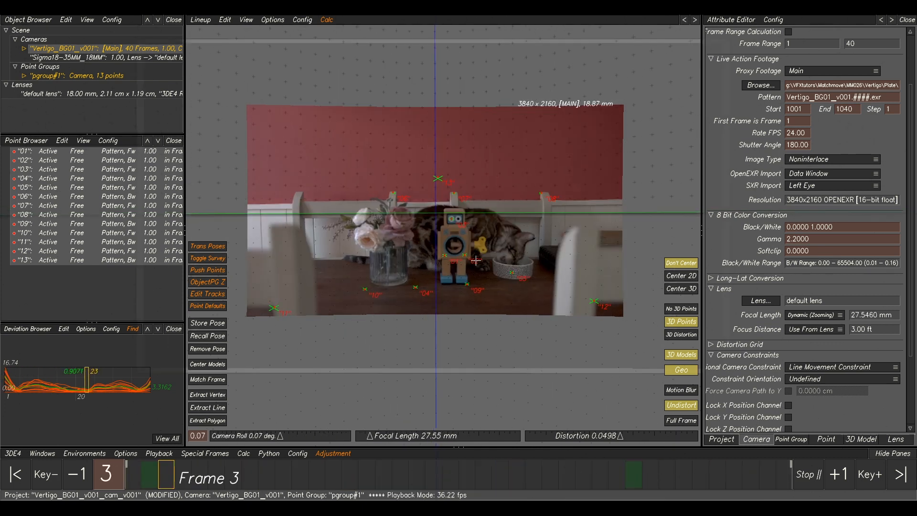
key(space)
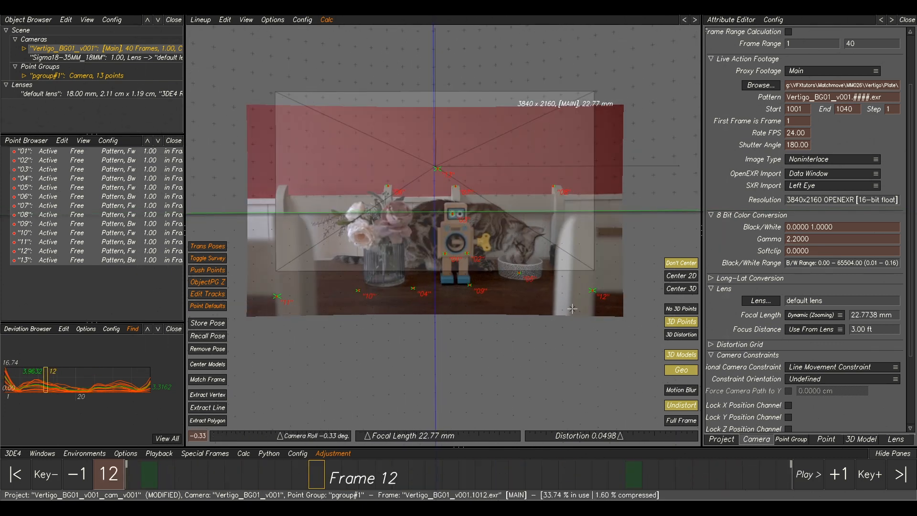
click(409, 481)
mouse_move(409, 481)
mouse_down()
mouse_move(620, 480)
mouse_move(161, 480)
mouse_move(545, 470)
mouse_move(286, 468)
mouse_up()
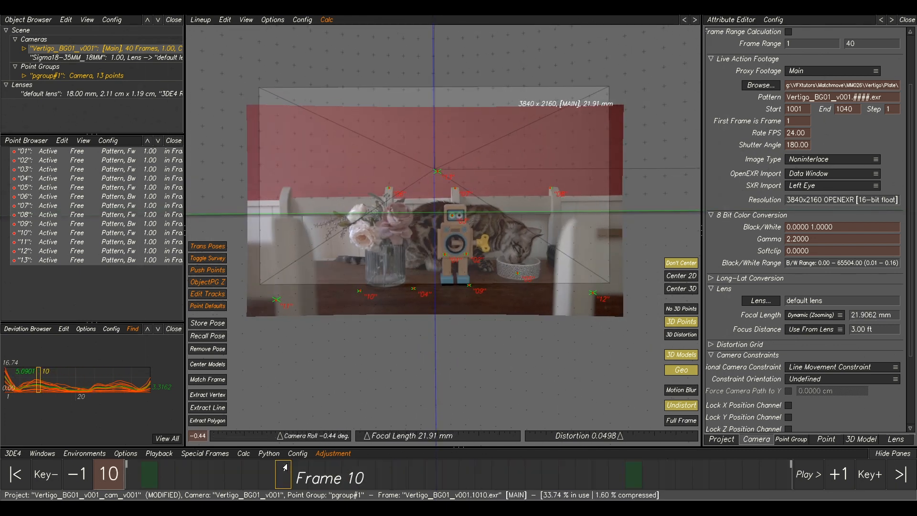
key(alt+c)
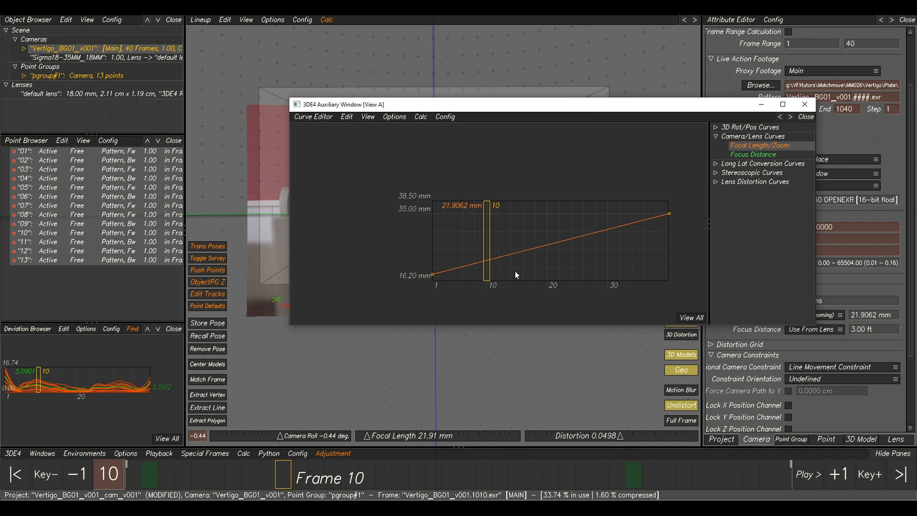
Run the Classic 'Frame by Frame' Zoom Curve Finetuning on the focal length curve and accept the result.
click(421, 117)
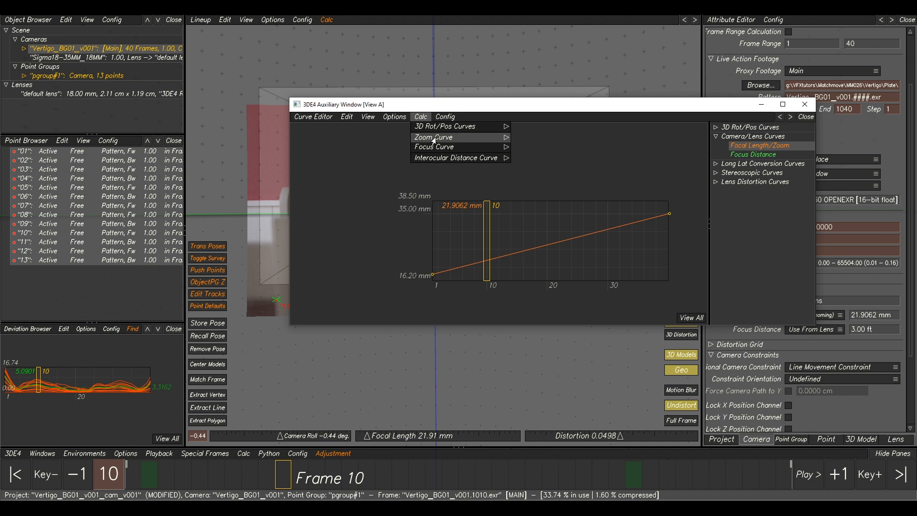
mouse_move(432, 137)
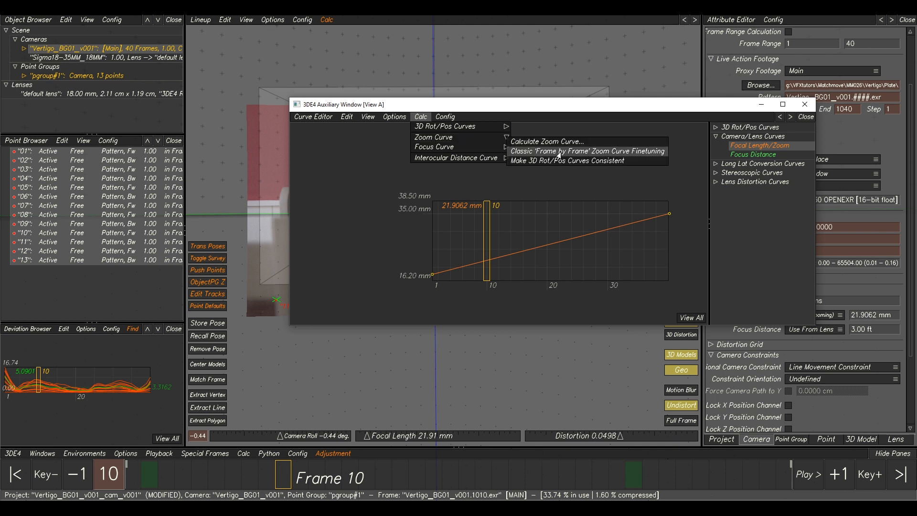
click(558, 152)
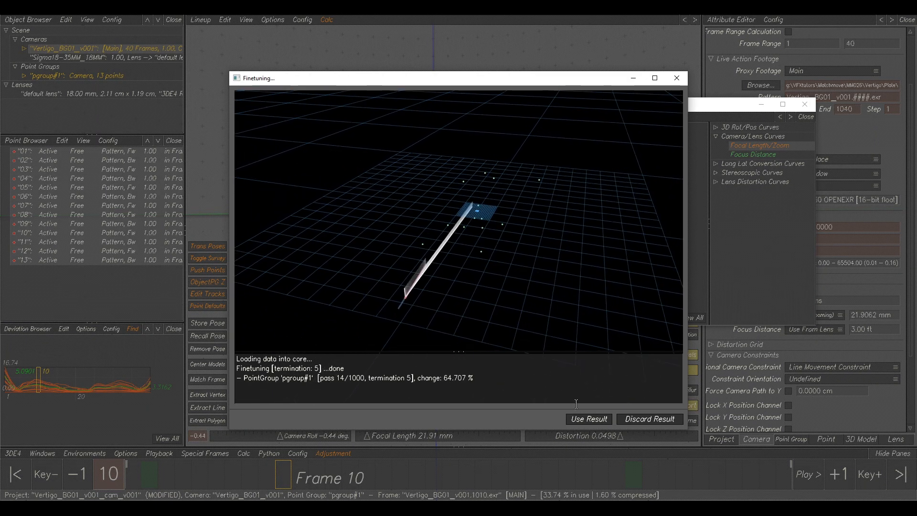
click(594, 420)
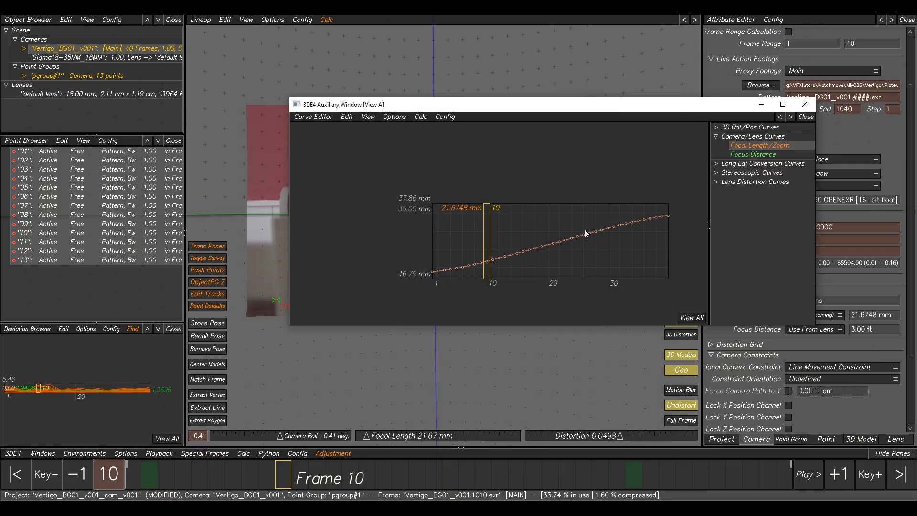
alt+right_drag(594, 255, 616, 281)
alt+middle_drag(639, 167, 590, 169)
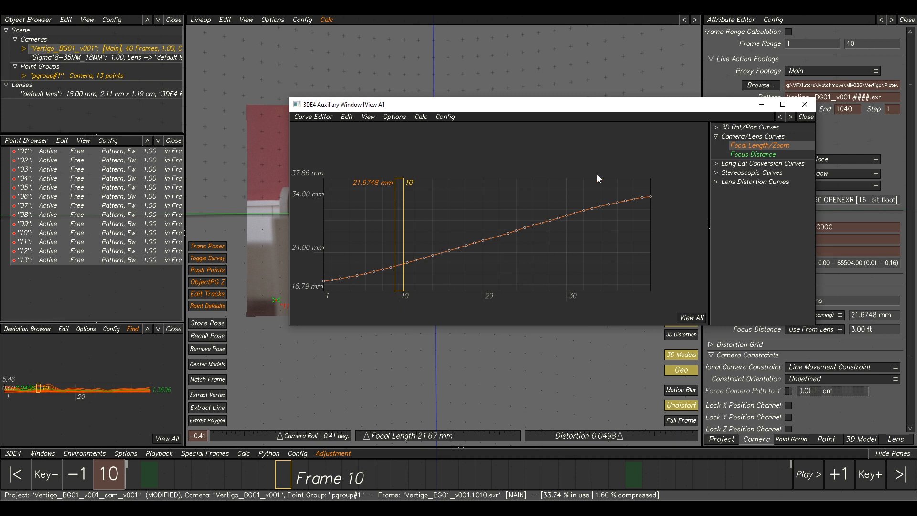
drag(325, 105, 916, 154)
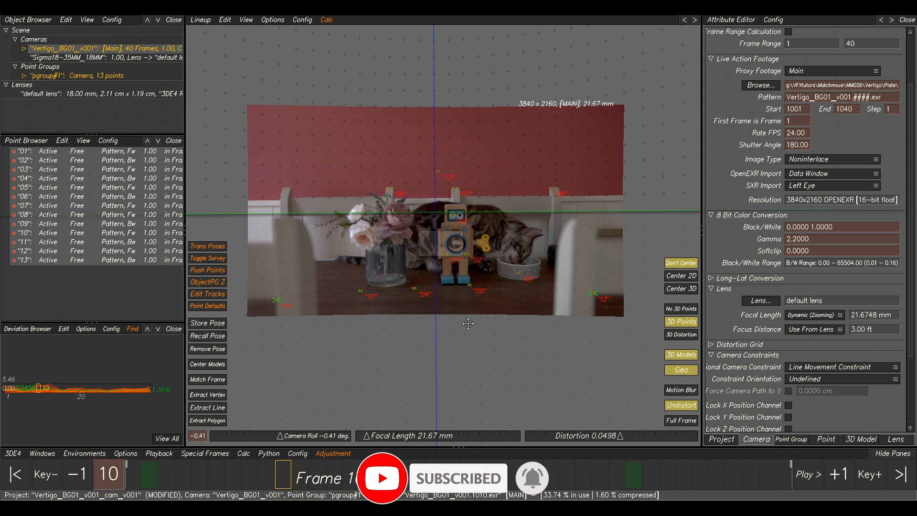
Recalculate the whole solve with the finetuned zoom curve and accept the result.
middle_drag(466, 321, 501, 323)
key(alt+c)
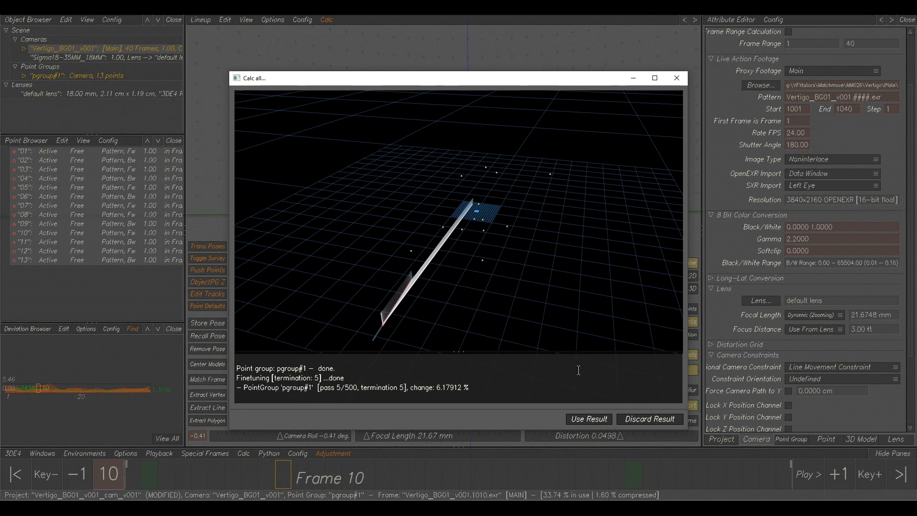
alt+drag(511, 329, 410, 242)
alt+drag(537, 248, 460, 235)
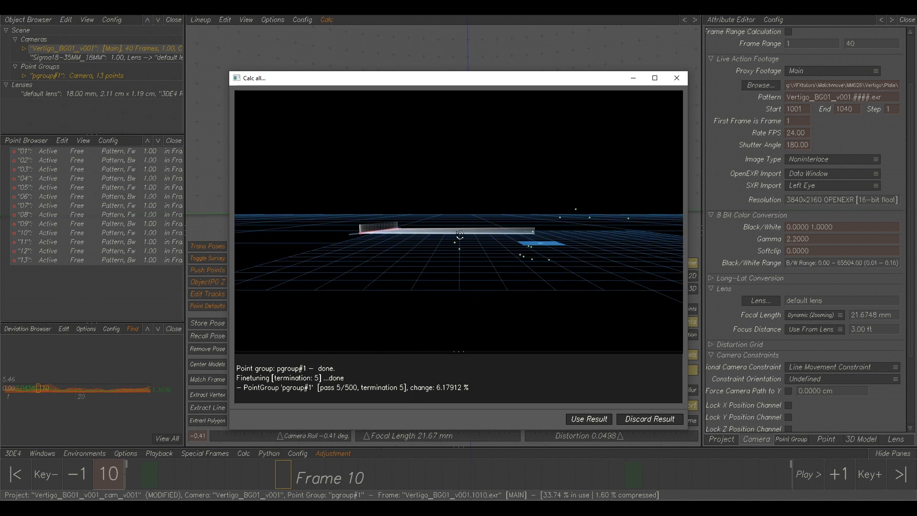
click(584, 419)
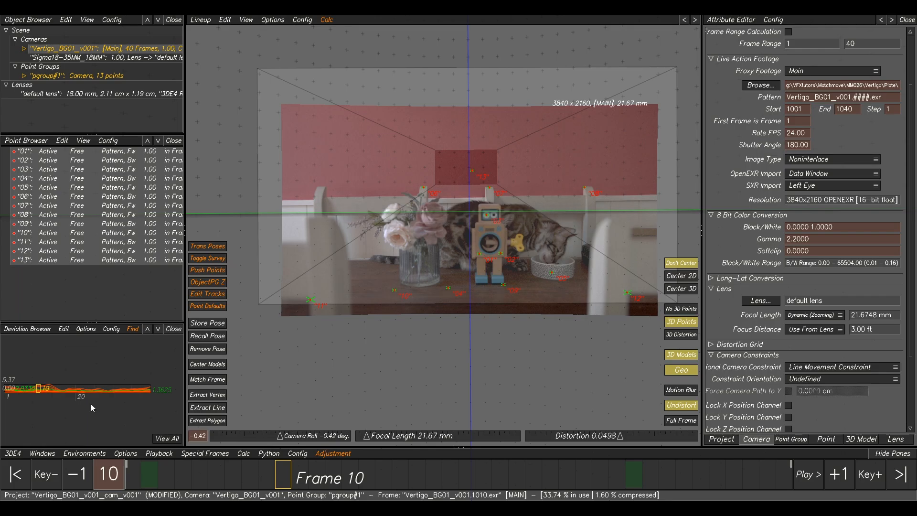
Scrub through the shot and zoom into the viewport to review the recalculated solve against the plate.
alt+right_drag(91, 404, 51, 411)
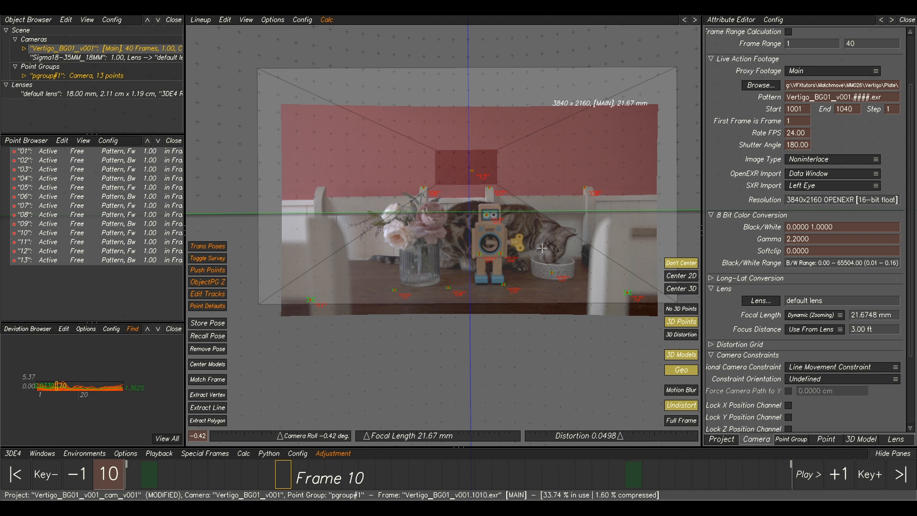
scroll(542, 248, up, 5)
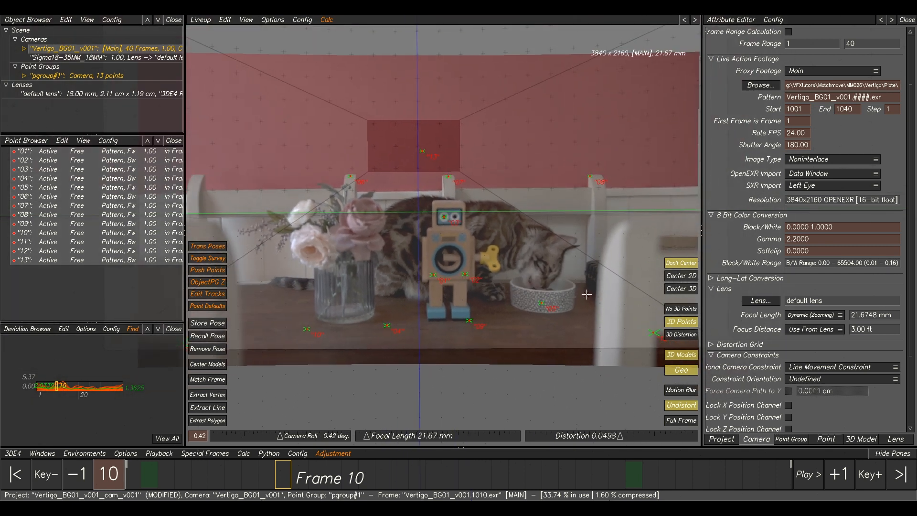
alt+middle_drag(587, 294, 592, 299)
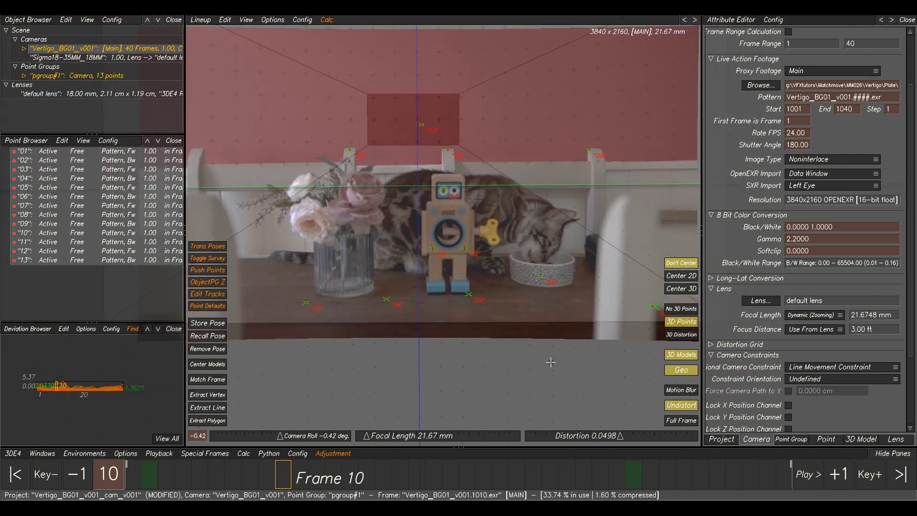
scroll(549, 363, down, 5)
click(590, 485)
drag(590, 486, 274, 400)
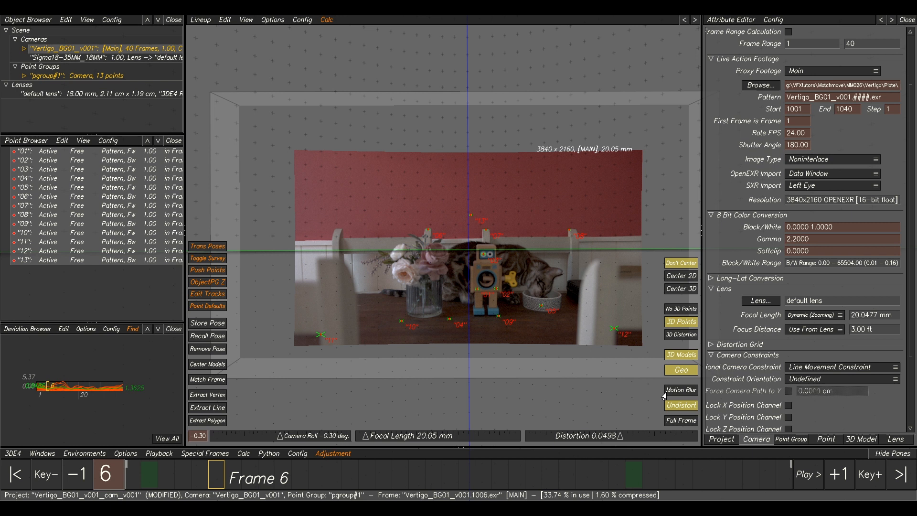
Examine each lens distortion curve, including Distortion – Degree 2 and Quartic Distortion, in the curve editor.
drag(916, 149, 569, 120)
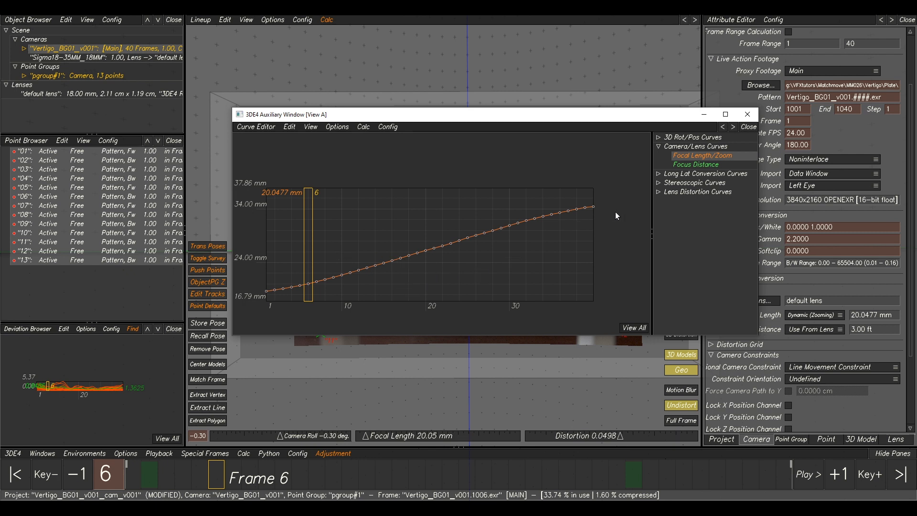
click(658, 193)
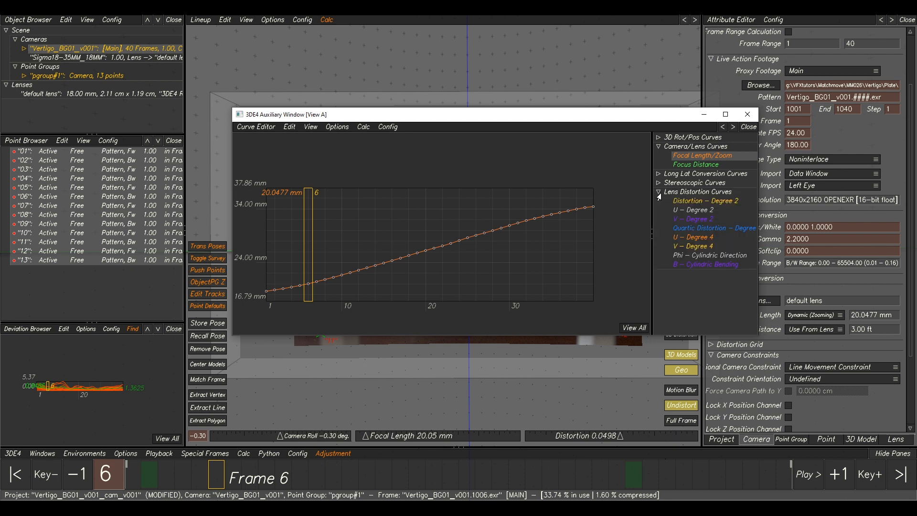
click(690, 201)
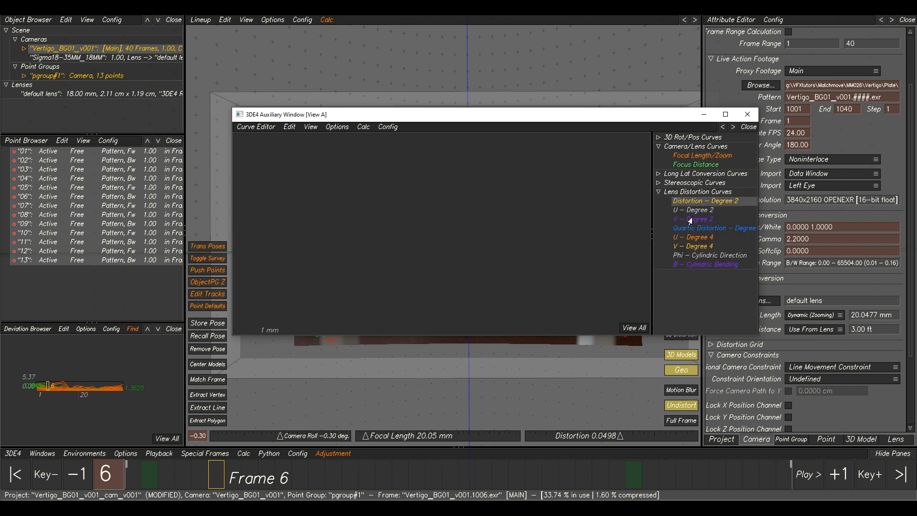
click(635, 328)
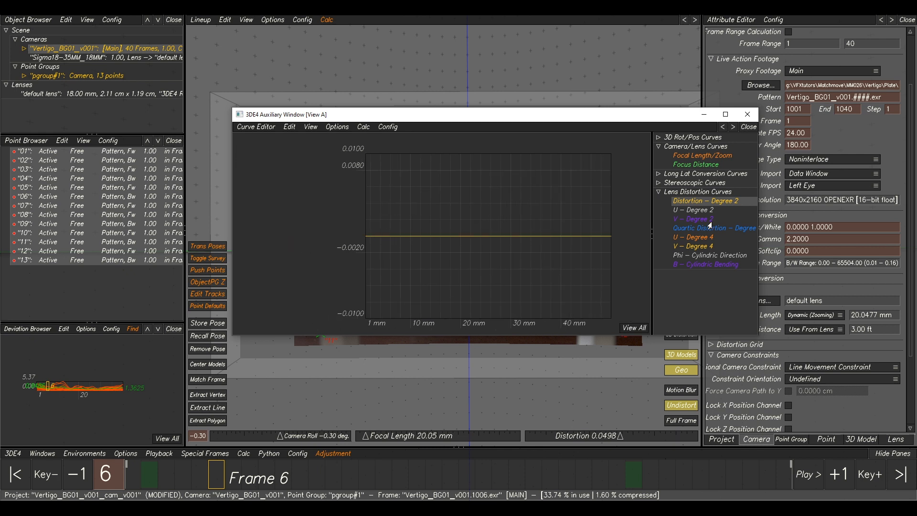
click(693, 219)
click(694, 228)
click(695, 237)
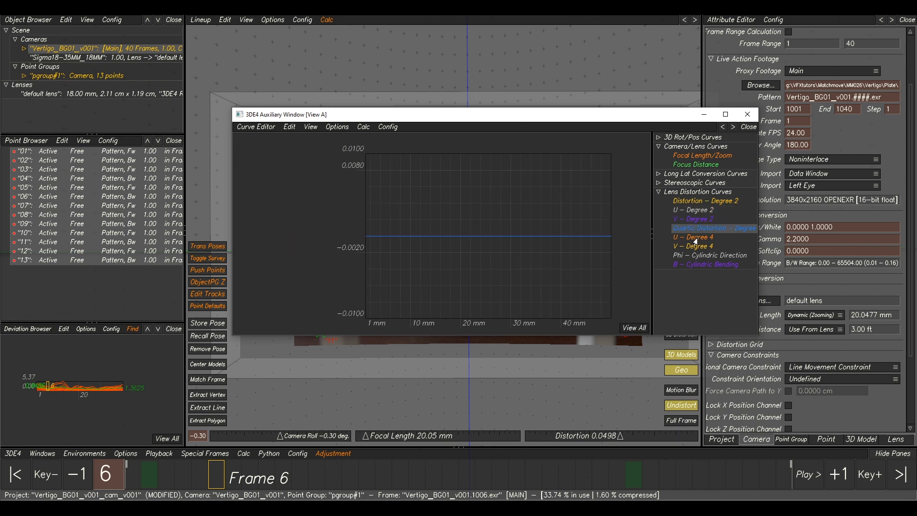
click(695, 247)
click(694, 229)
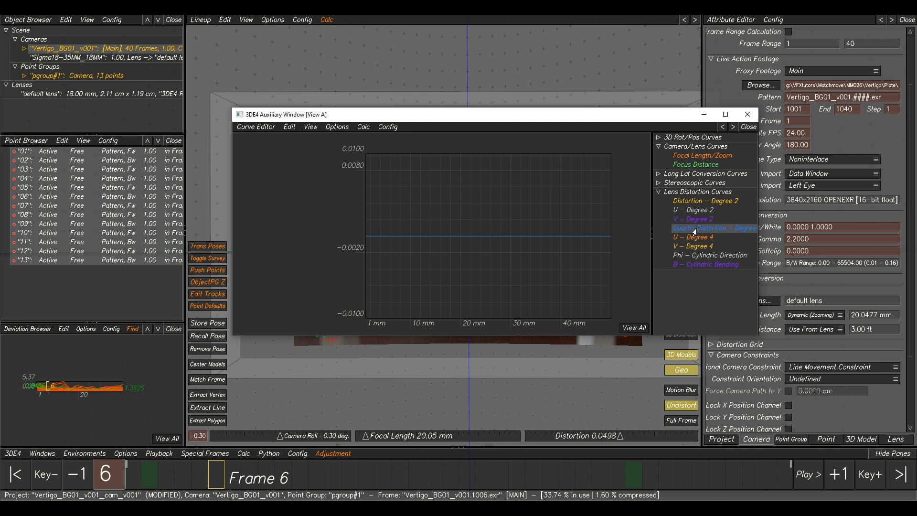
click(689, 202)
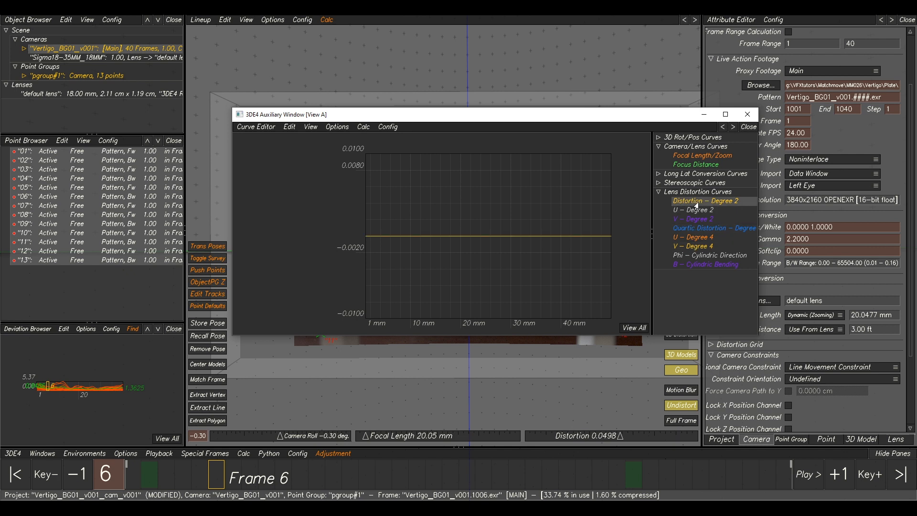
click(691, 229)
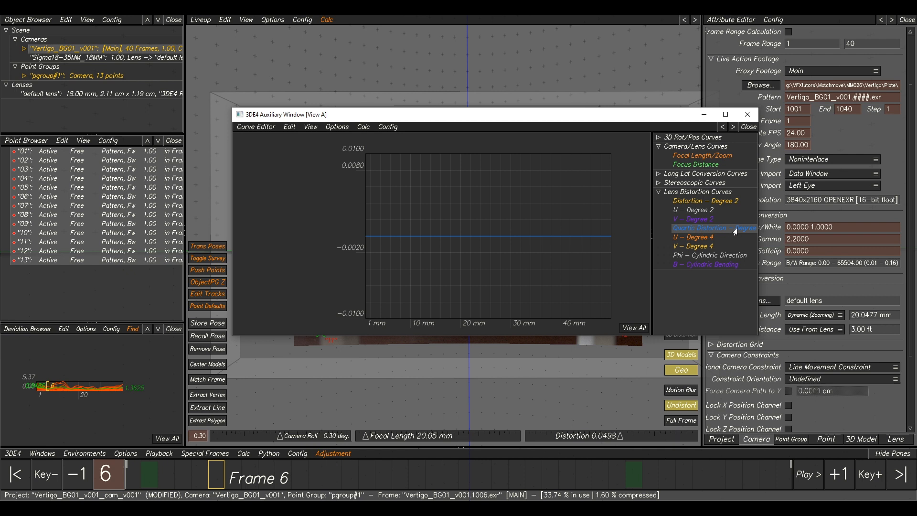
click(690, 210)
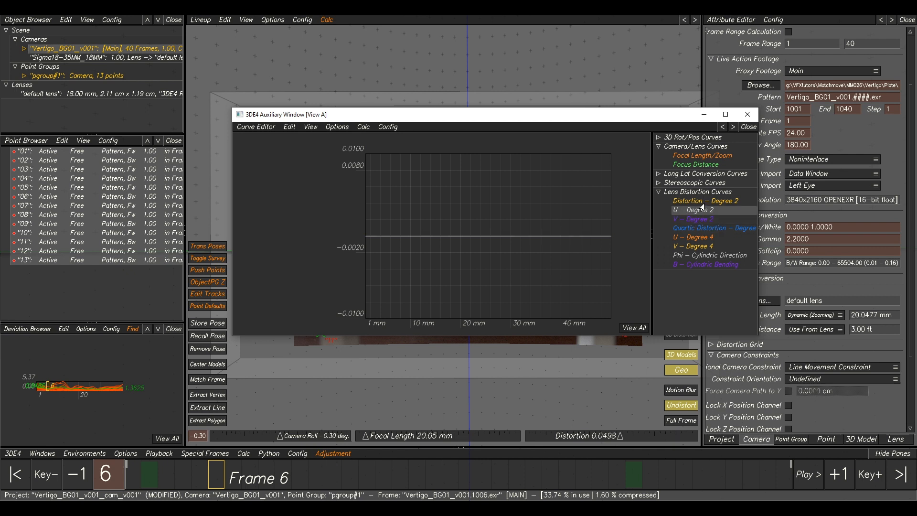
click(702, 203)
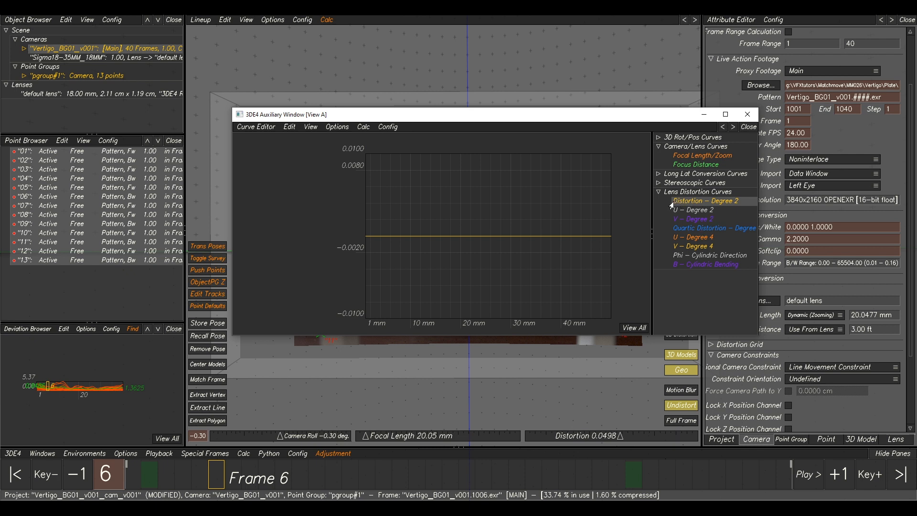
click(715, 236)
click(705, 229)
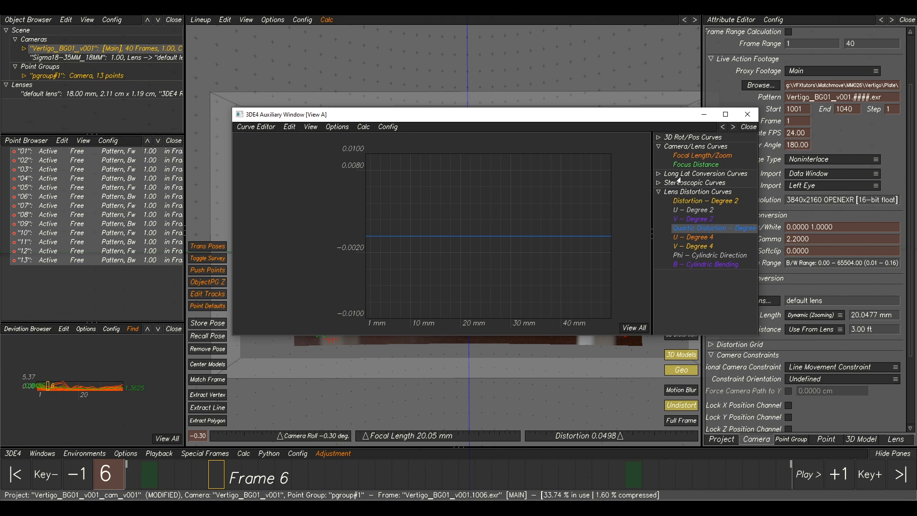
drag(300, 115, 916, 148)
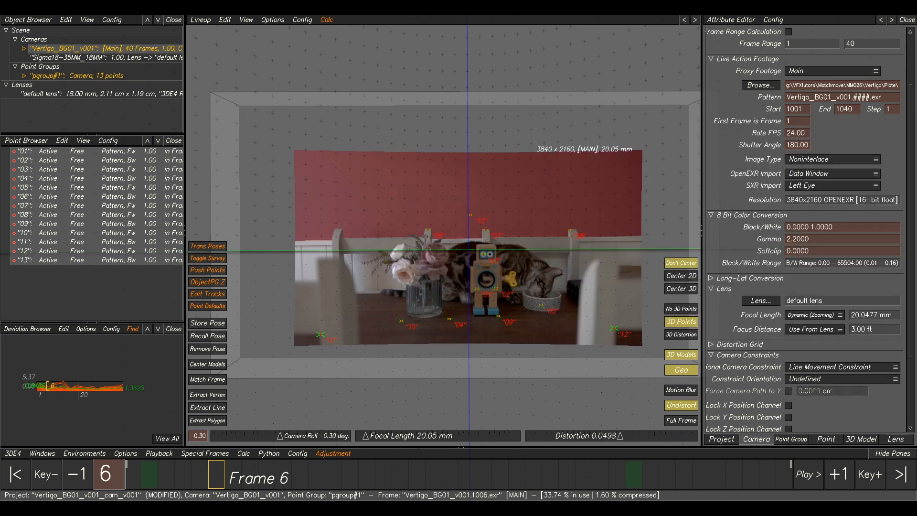
At frame 1, open the Distortion Grid's Animate Distortion tool and key all distortion parameters.
drag(212, 471, 18, 485)
middle_drag(448, 290, 465, 276)
key(F7)
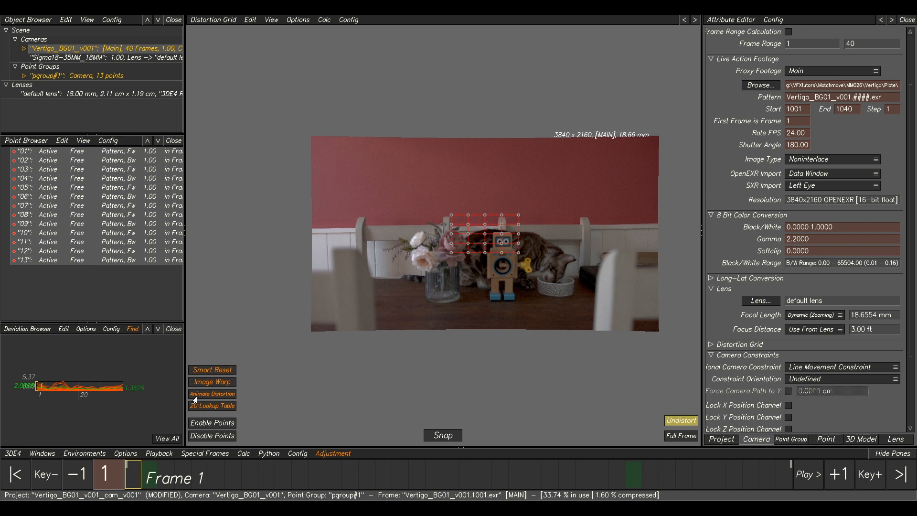
click(213, 395)
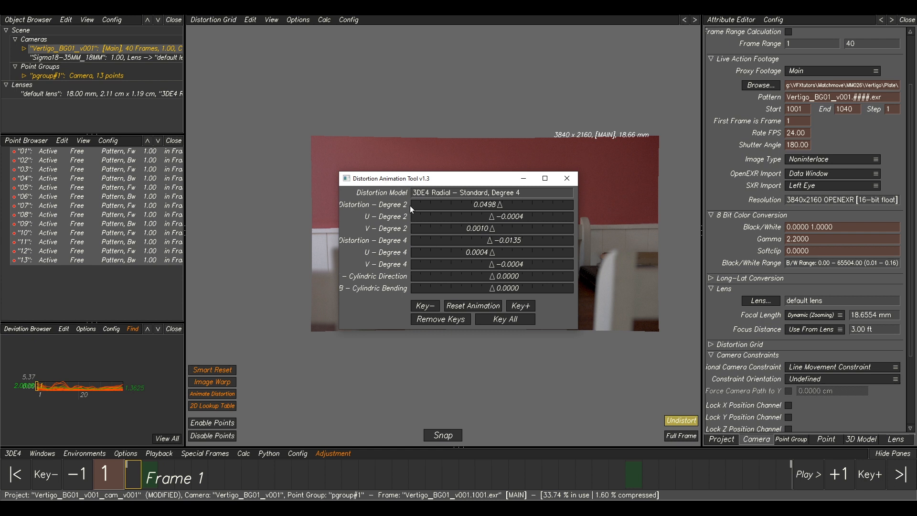
drag(461, 182, 467, 166)
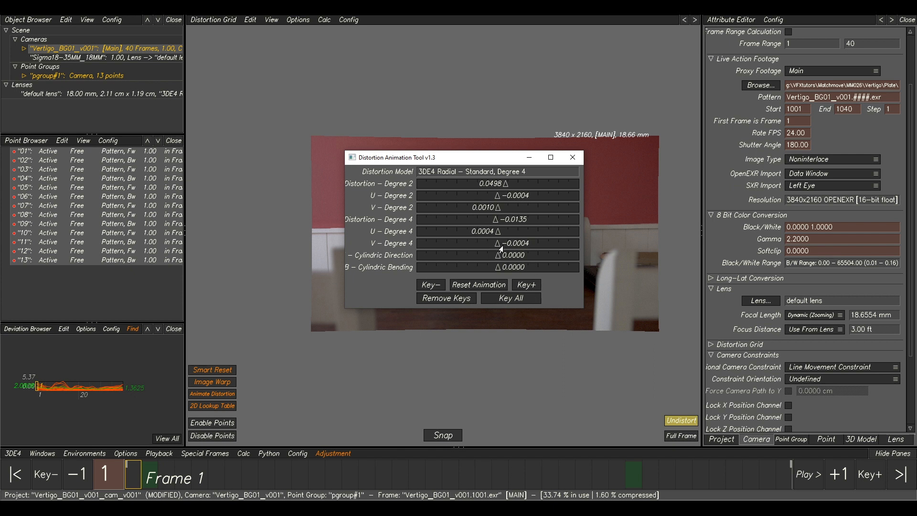
drag(362, 159, 748, 177)
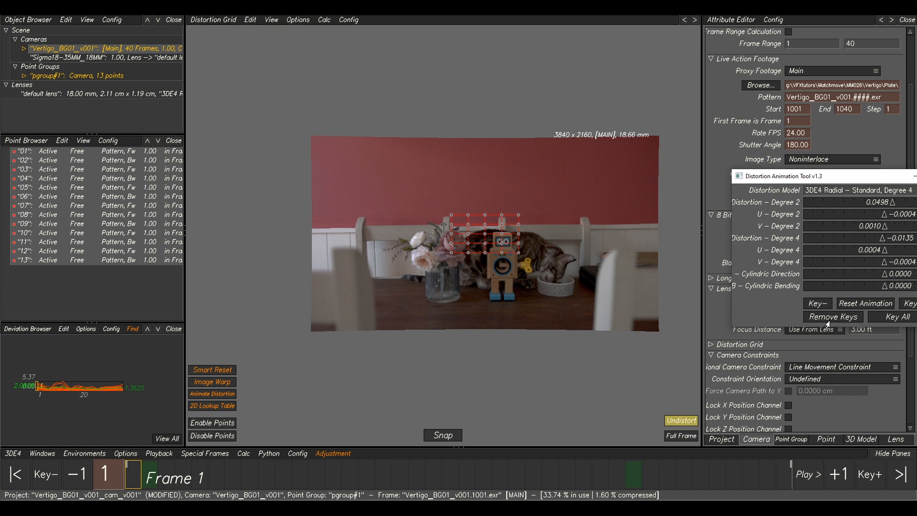
click(883, 322)
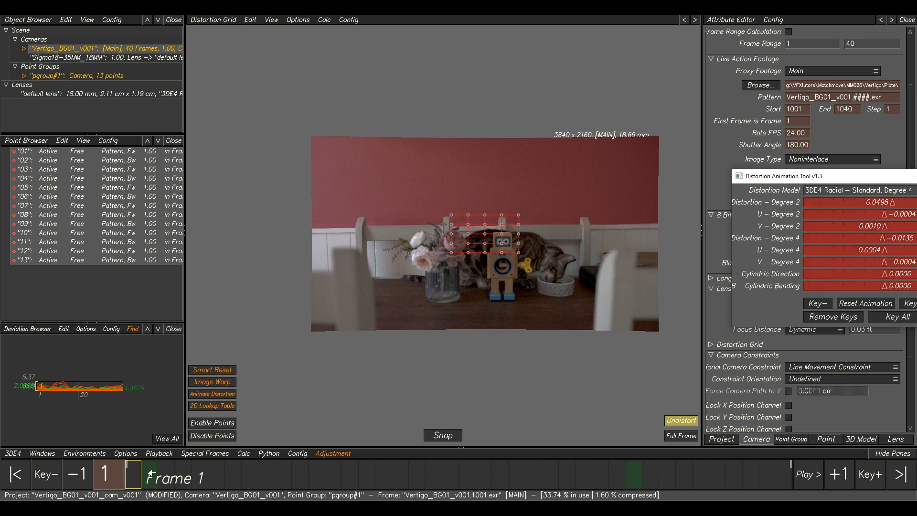
Go to frame 40, key all distortion parameters again, and close the Distortion Animation Tool.
drag(142, 478, 822, 490)
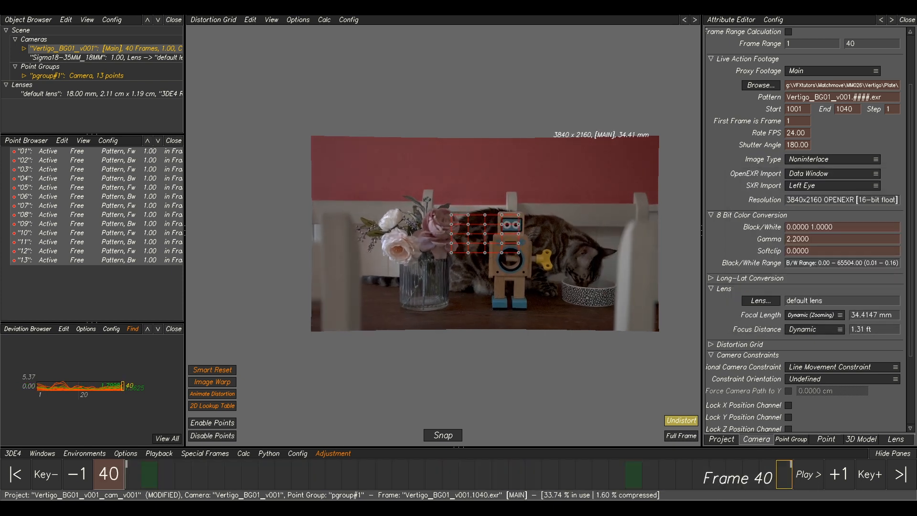
click(916, 311)
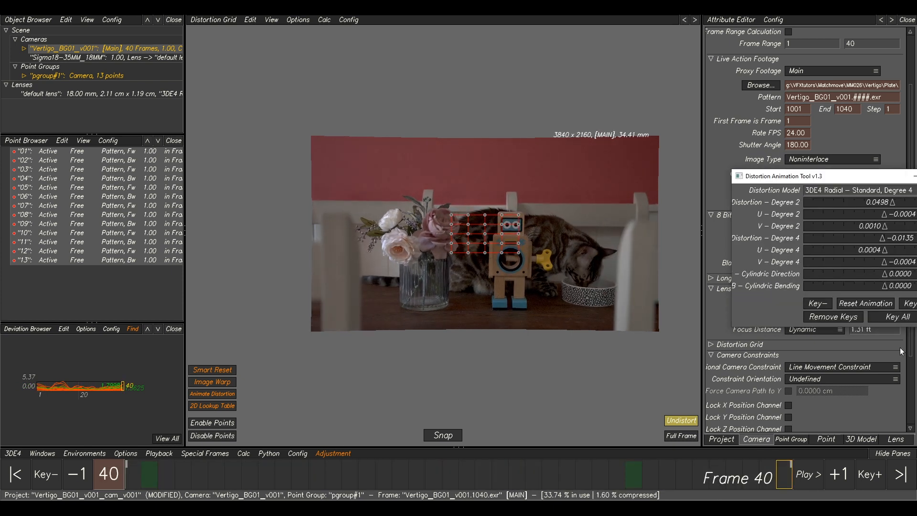
click(889, 317)
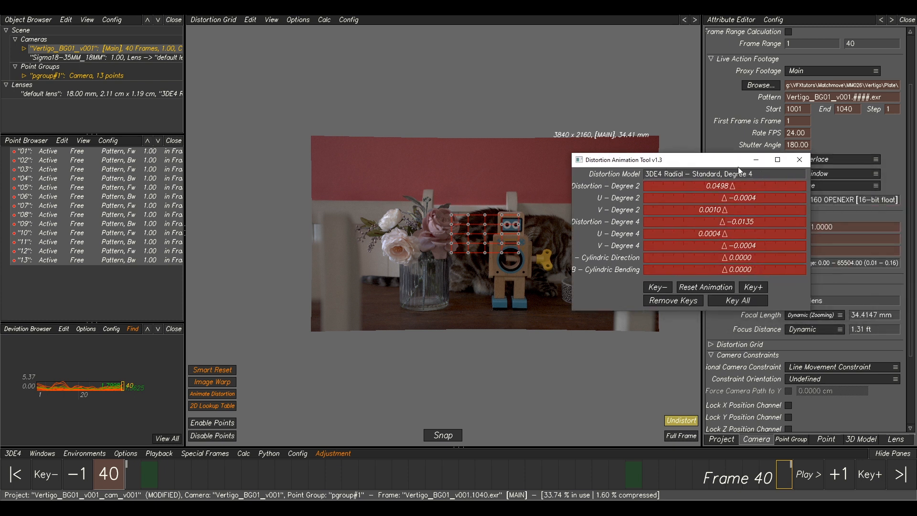
click(803, 161)
Inspect the keyed Distortion – Degree 2 curve across the frame range in the curve editor.
drag(916, 143, 565, 110)
click(692, 190)
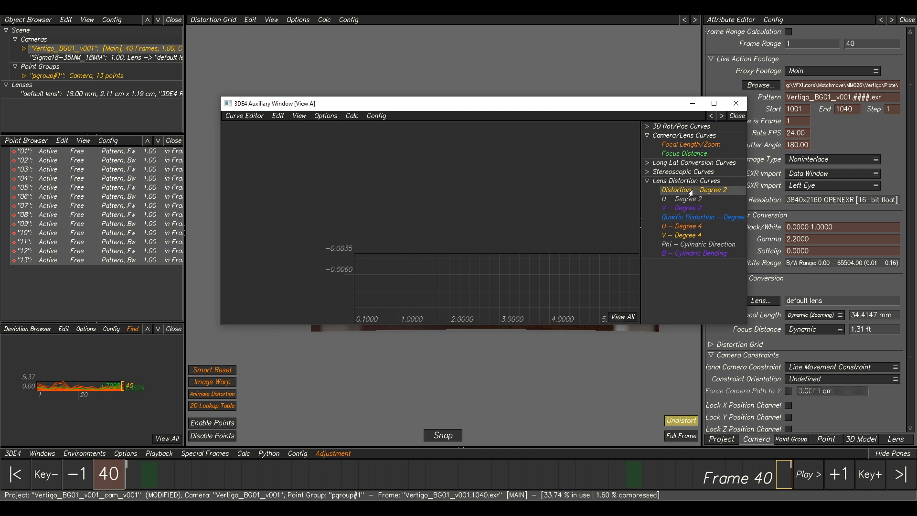
click(622, 317)
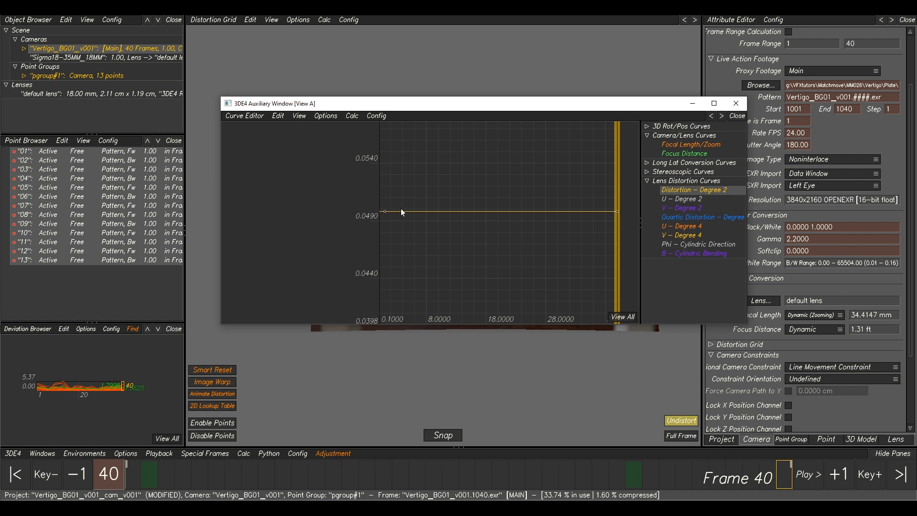
middle_drag(532, 181, 476, 198)
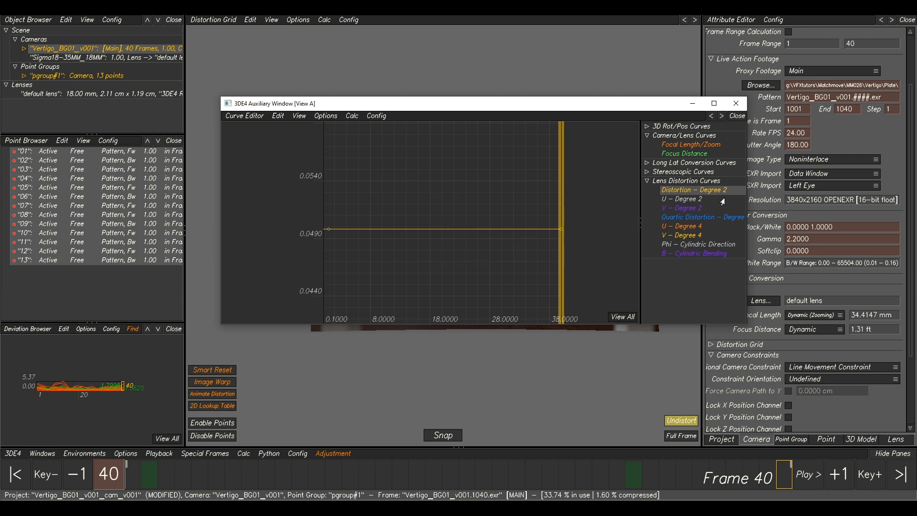
Select both Distortion – Degree 2 keyframes and add them to parameter adjustment with a range of -0.05 to 0.05.
click(680, 146)
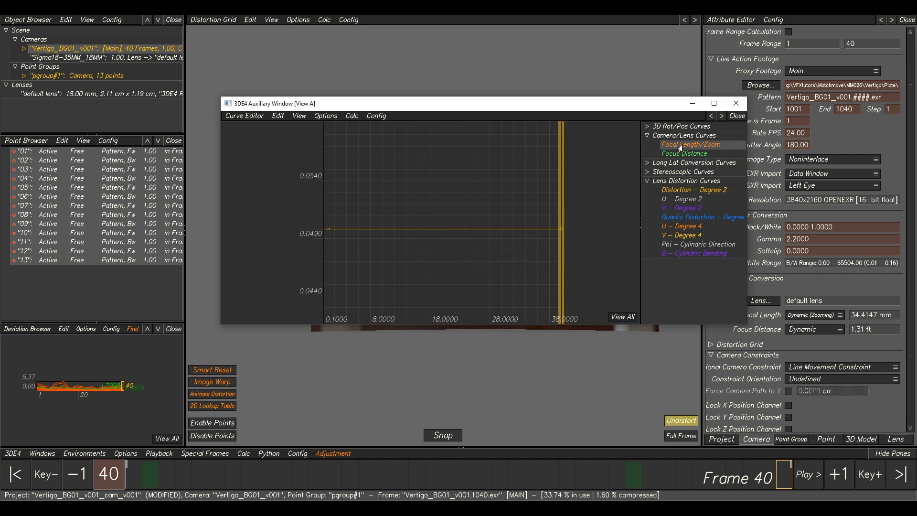
click(684, 190)
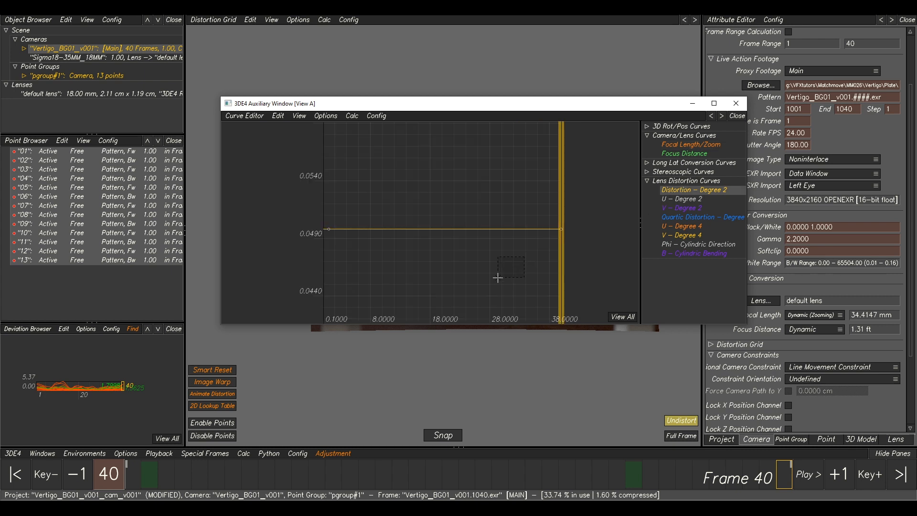
drag(582, 203, 308, 255)
click(334, 455)
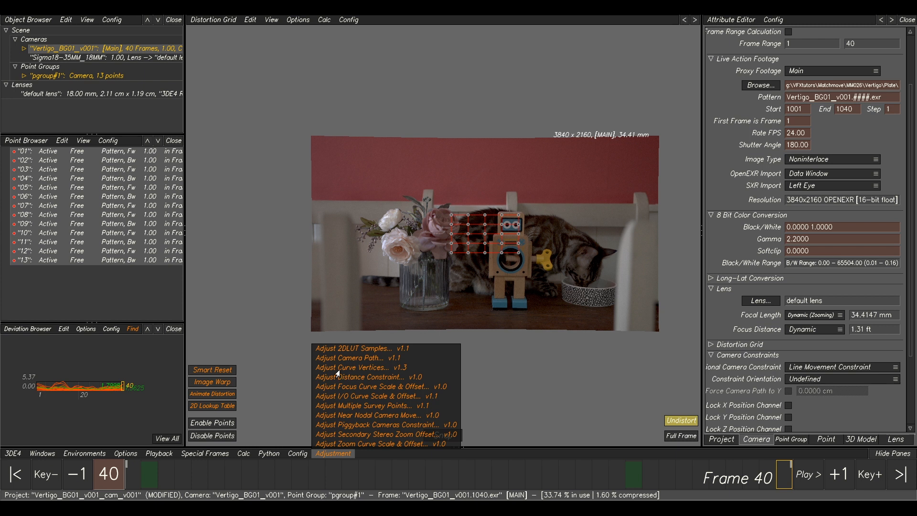
click(372, 370)
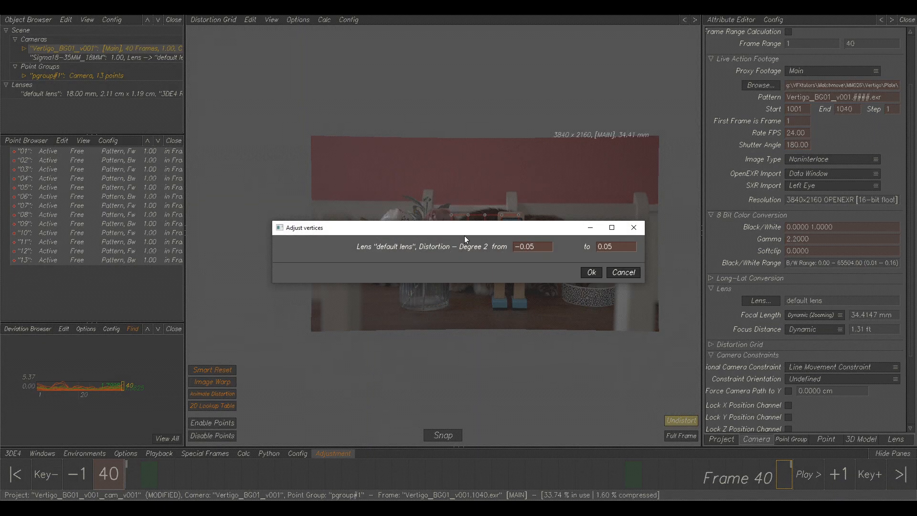
click(592, 272)
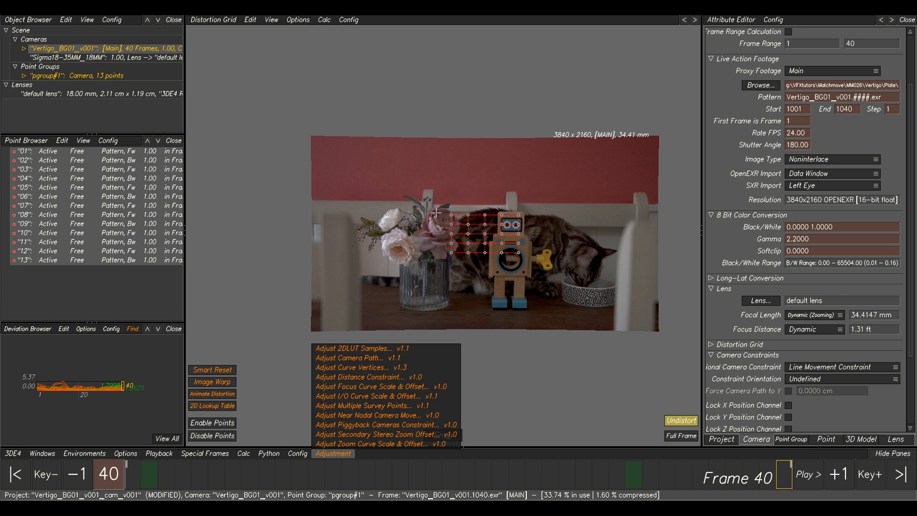
In the Parameter Adjustment window, set both vertices to Adaptive, run the adjustment, and transfer the best parameters.
click(43, 454)
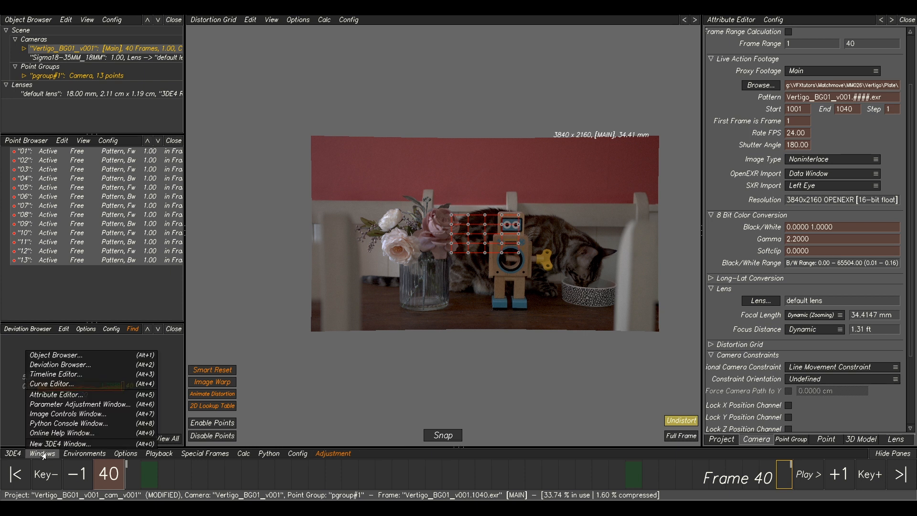
click(63, 406)
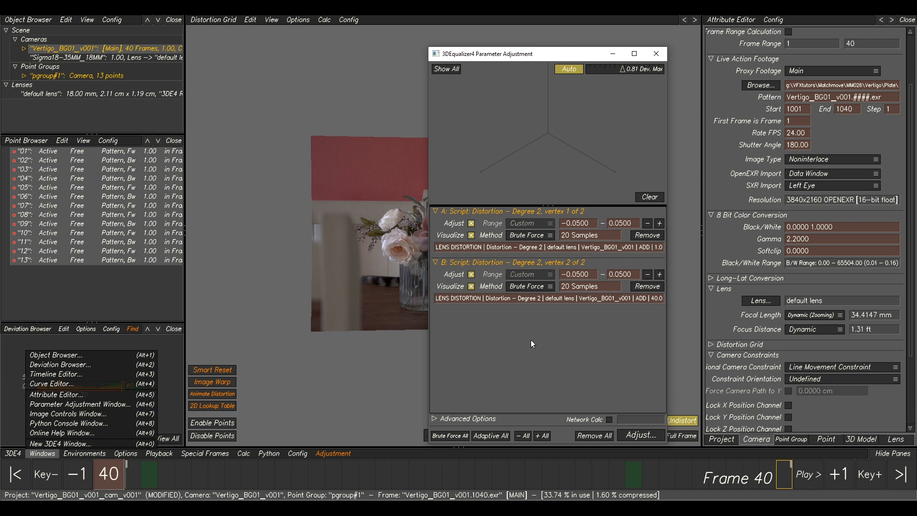
click(506, 435)
click(626, 437)
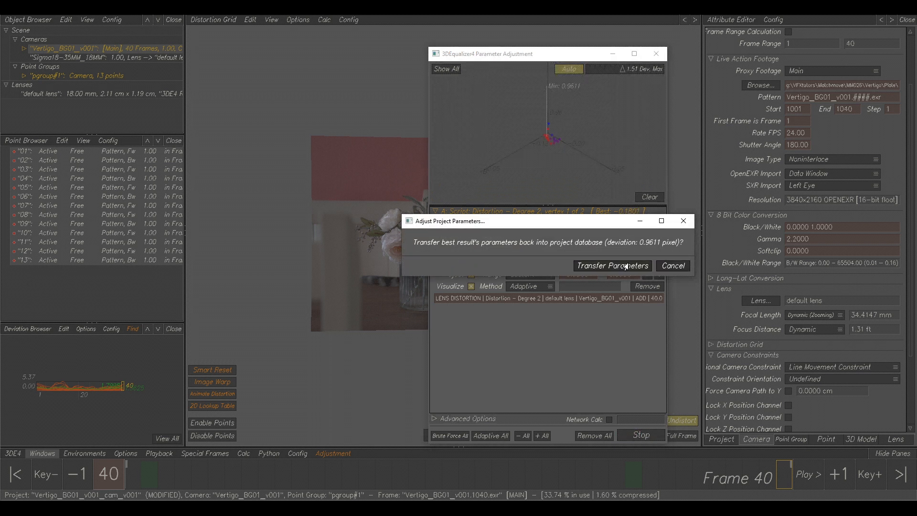
click(626, 267)
Make the 3D rotation and position curves consistent from the curve editor.
key(alt+a)
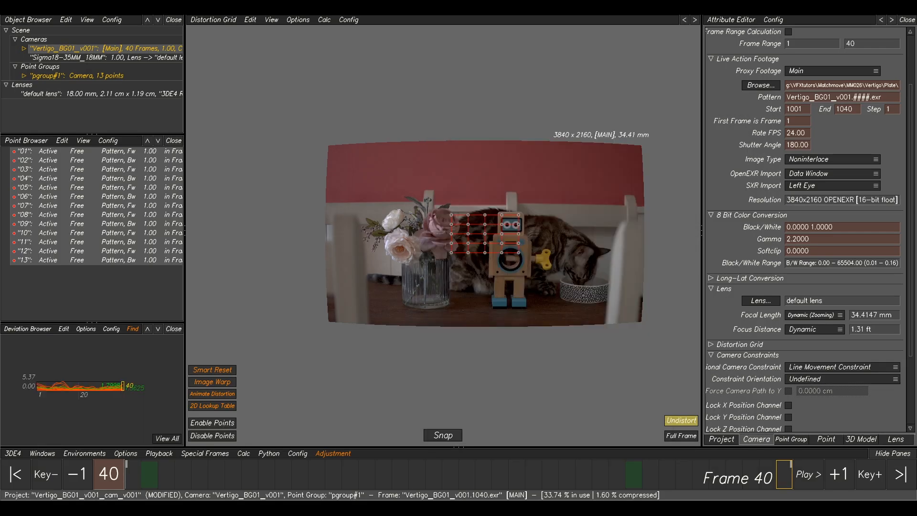
click(445, 472)
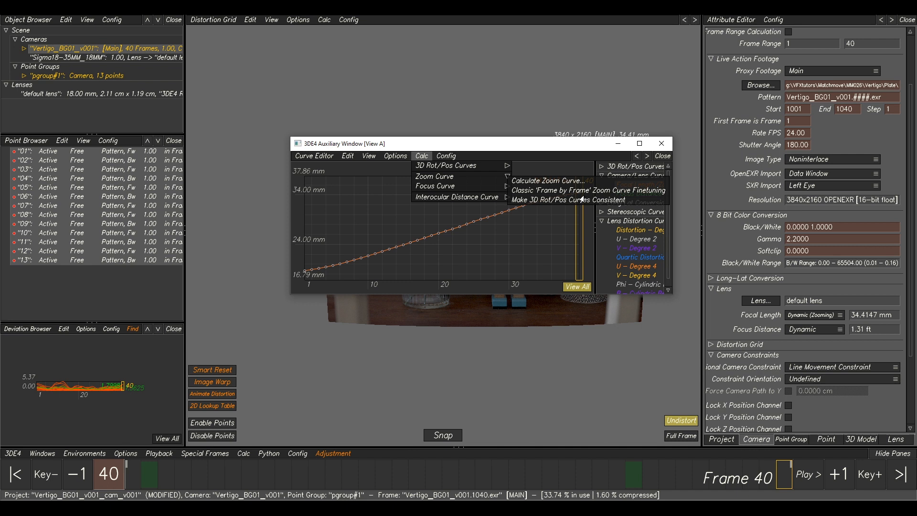
click(582, 199)
Inspect the adjusted Distortion – Degree 2 curve in the curve editor, then close it.
click(626, 230)
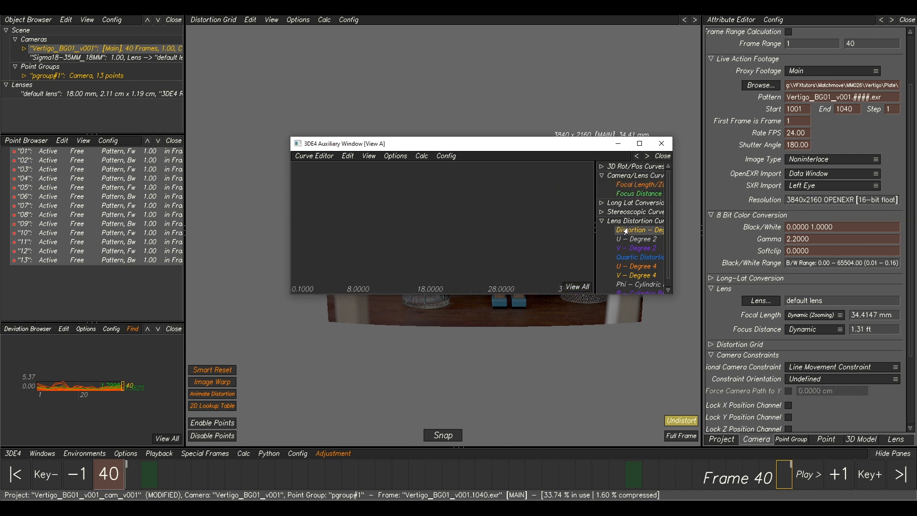
click(577, 286)
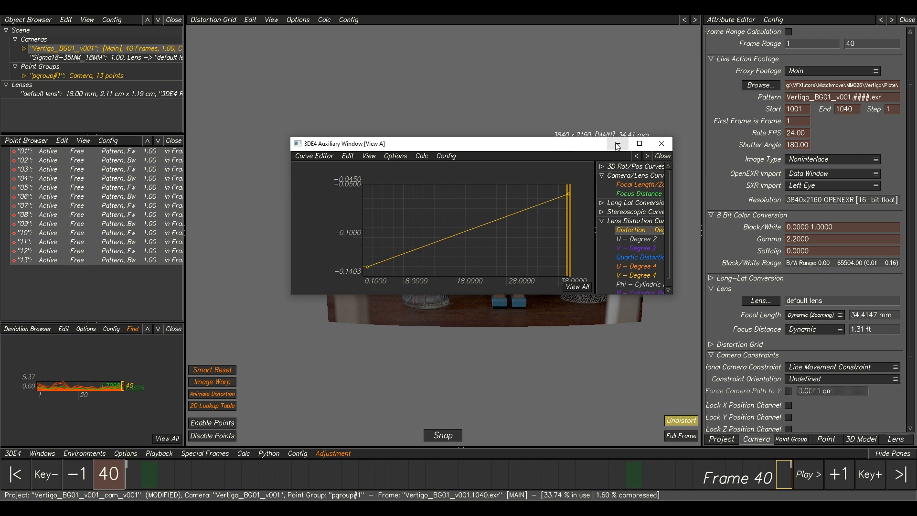
click(662, 143)
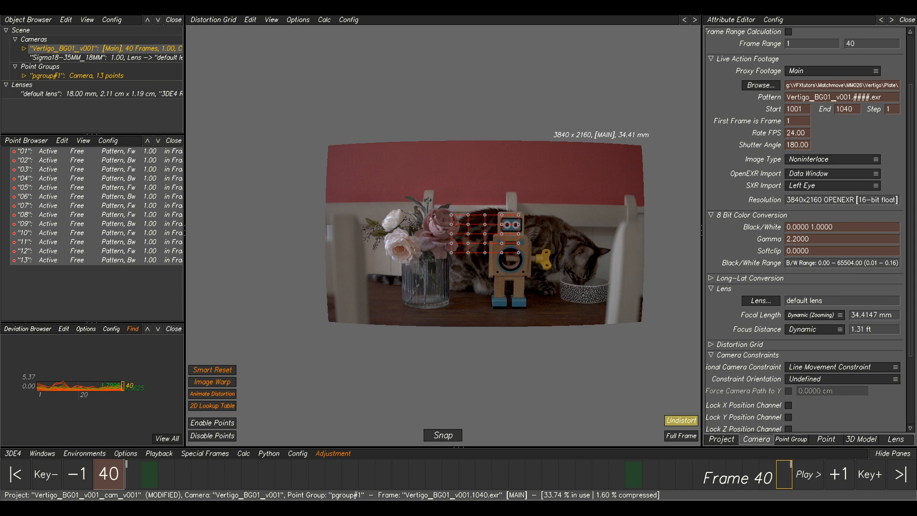
Recalculate the full camera solve and keep the result.
key(alt+c)
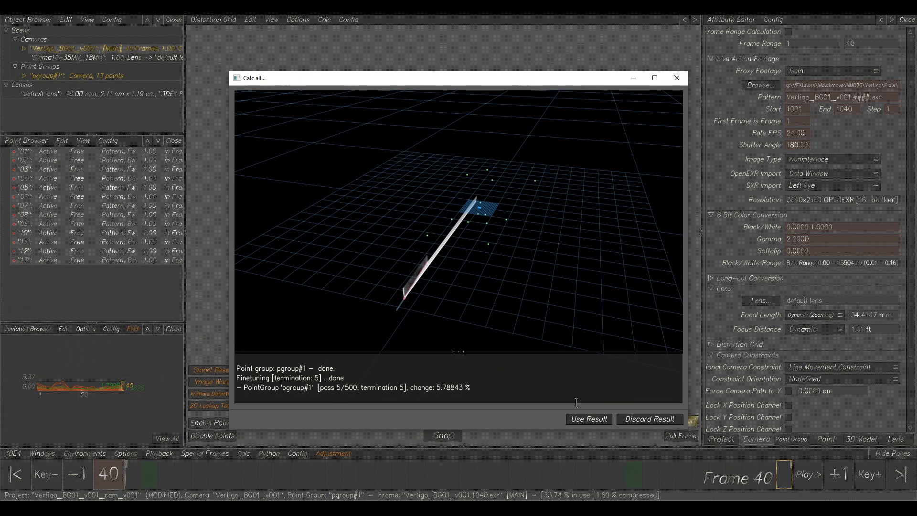
click(587, 418)
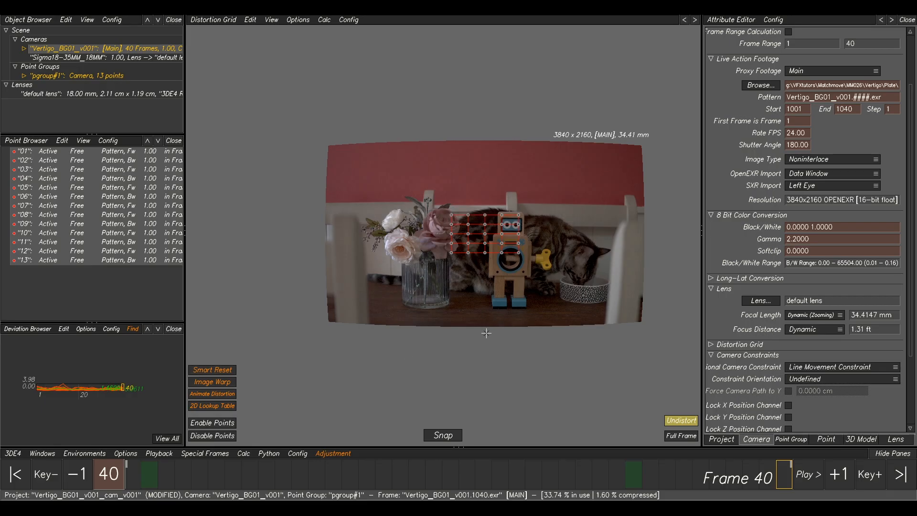
Play and scrub through the solved shot in the Lineup view, centering the view on point 12.
key(F5)
key(space)
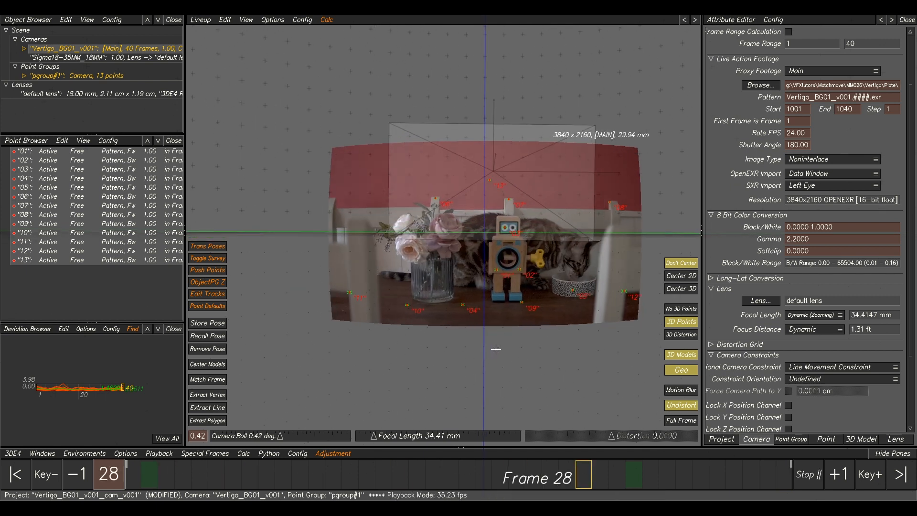
key(space)
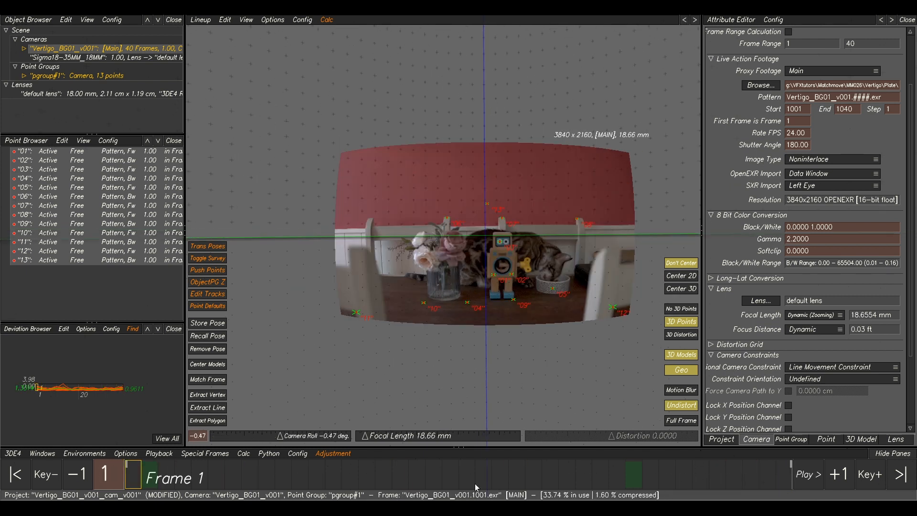
drag(319, 488, 393, 478)
click(617, 297)
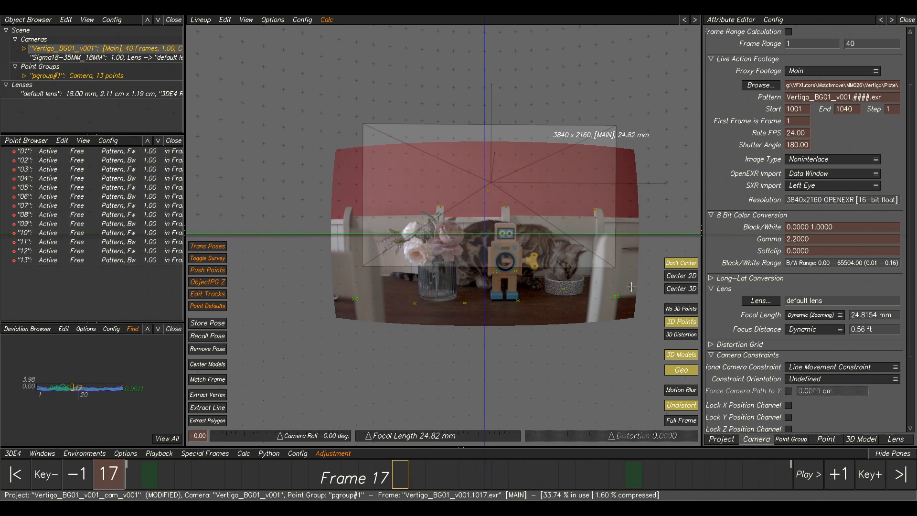
click(681, 288)
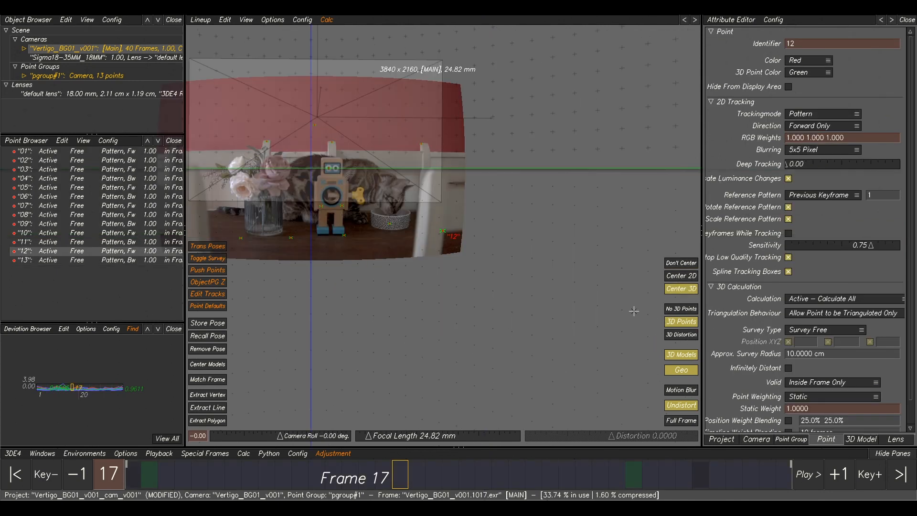
drag(400, 473, 300, 478)
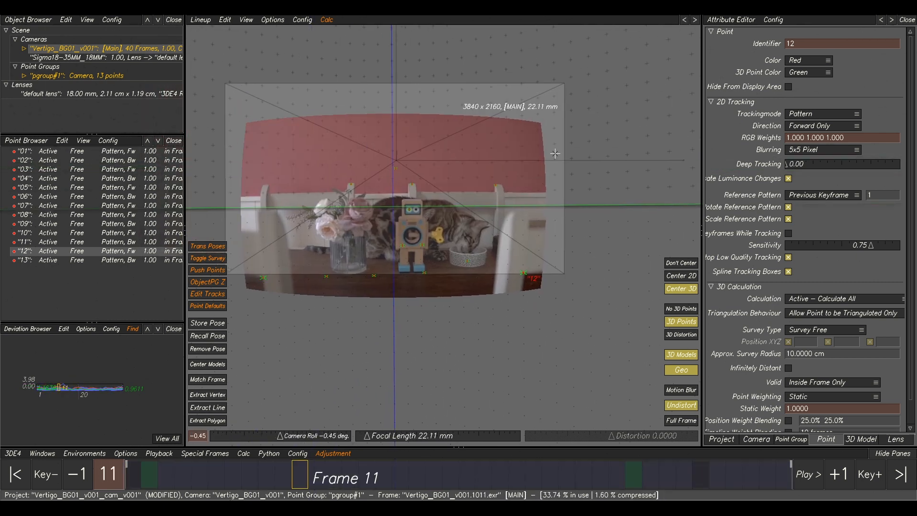
Bring back the Parameter Adjustment window and remove all previous adjustment parameters.
drag(916, 160, 495, 106)
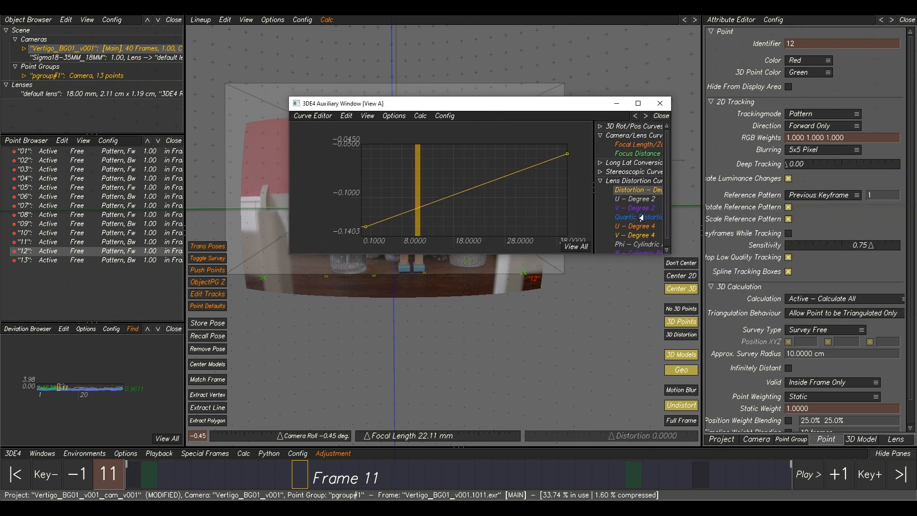
click(410, 508)
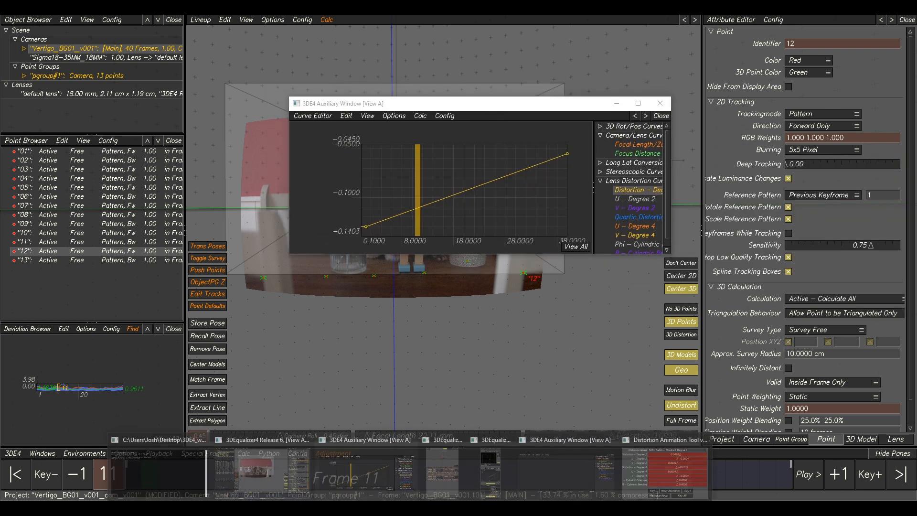
click(462, 470)
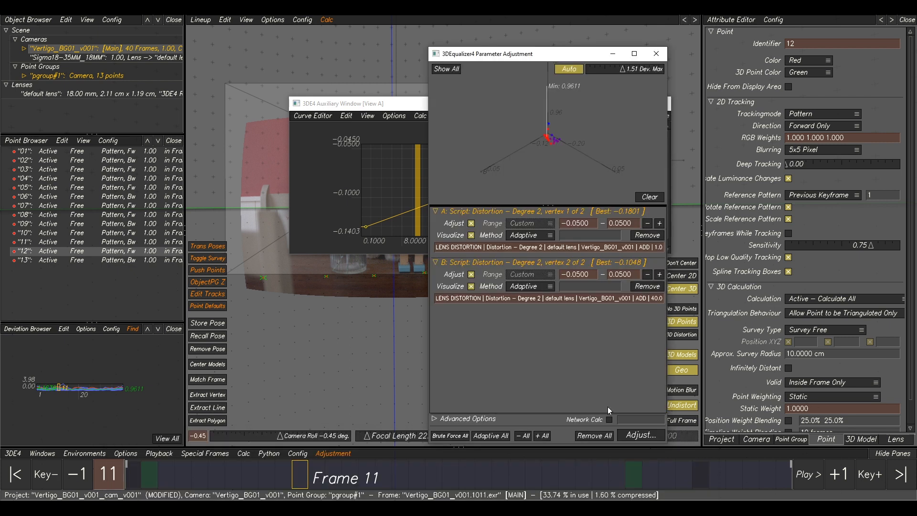
click(594, 435)
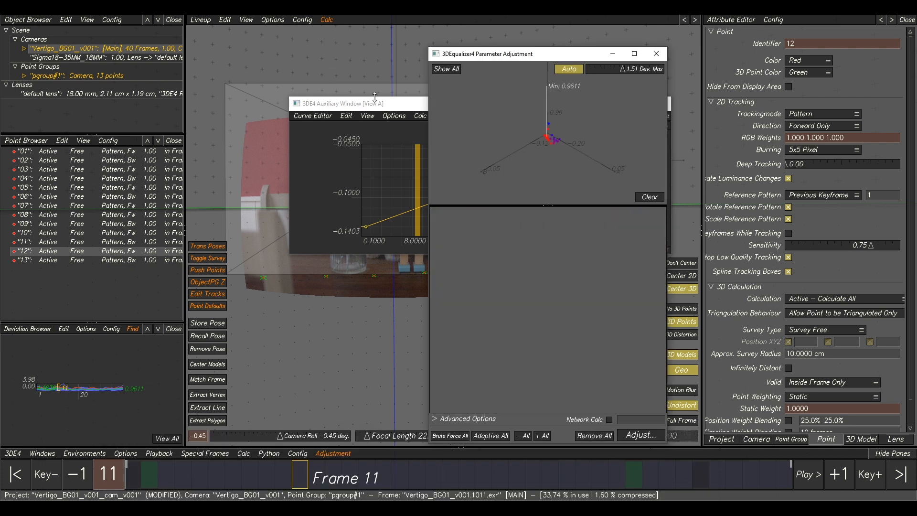
Select both Quartic Distortion – Degree 4 keyframes and add them to parameter adjustment with a range of -0.05 to 0.05.
click(394, 108)
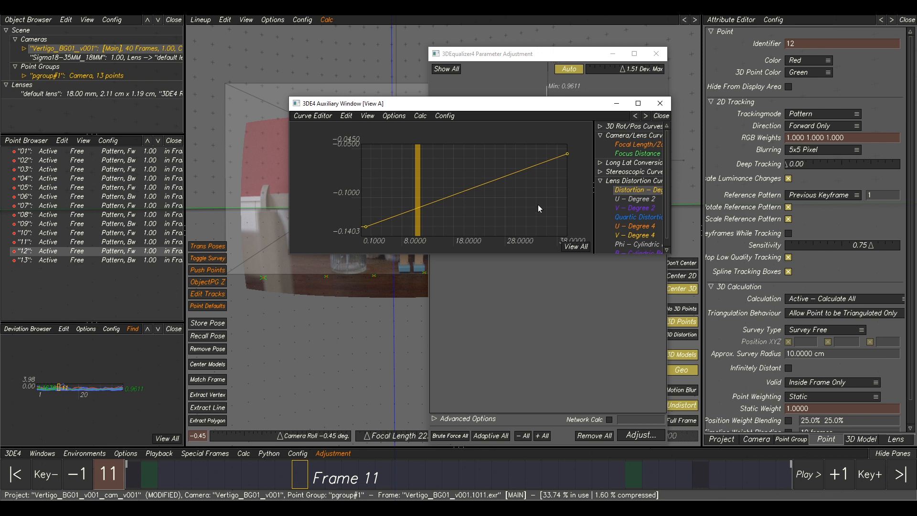
drag(670, 253, 755, 304)
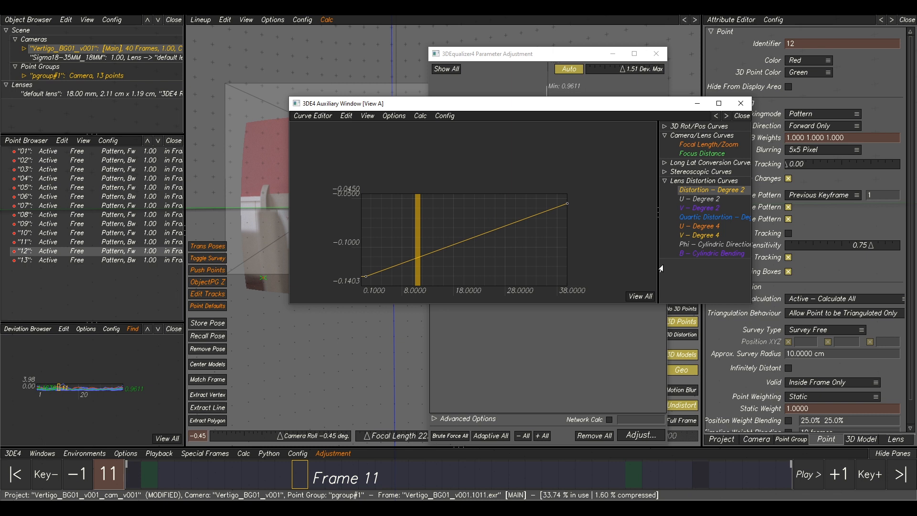
drag(659, 265, 642, 265)
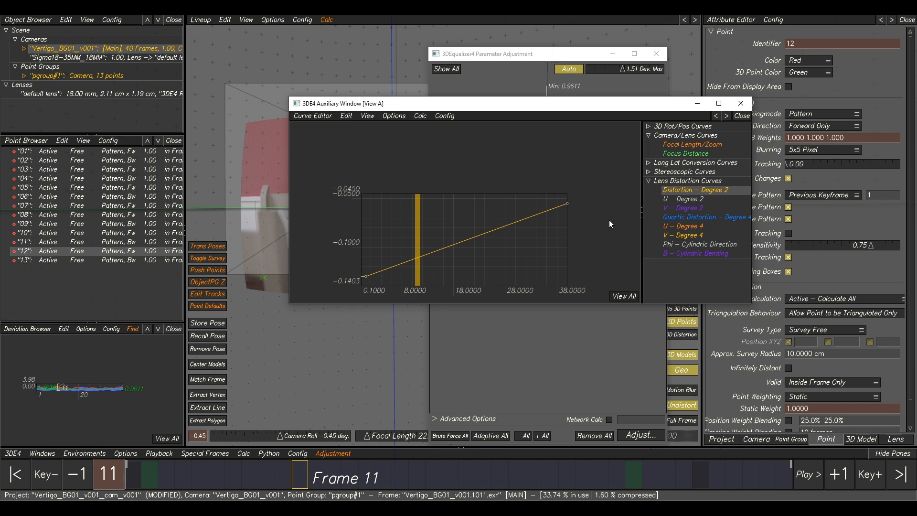
click(659, 219)
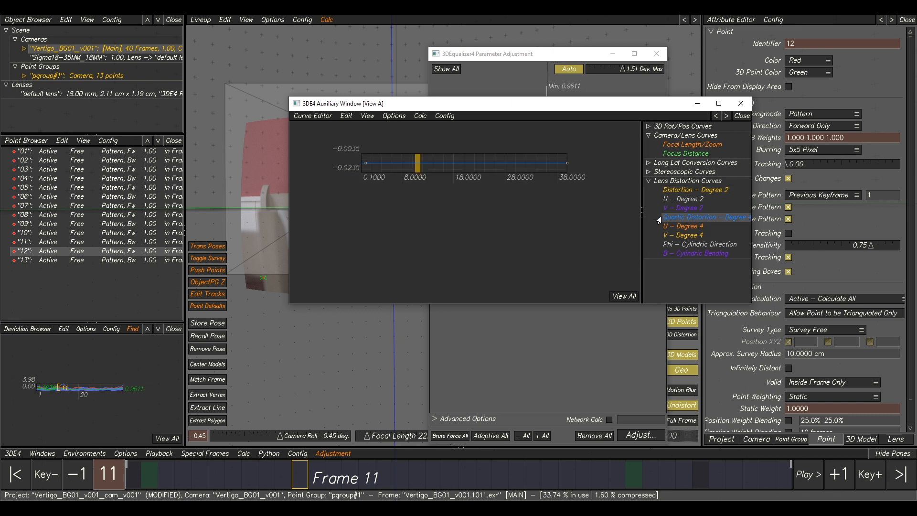
drag(522, 161, 332, 196)
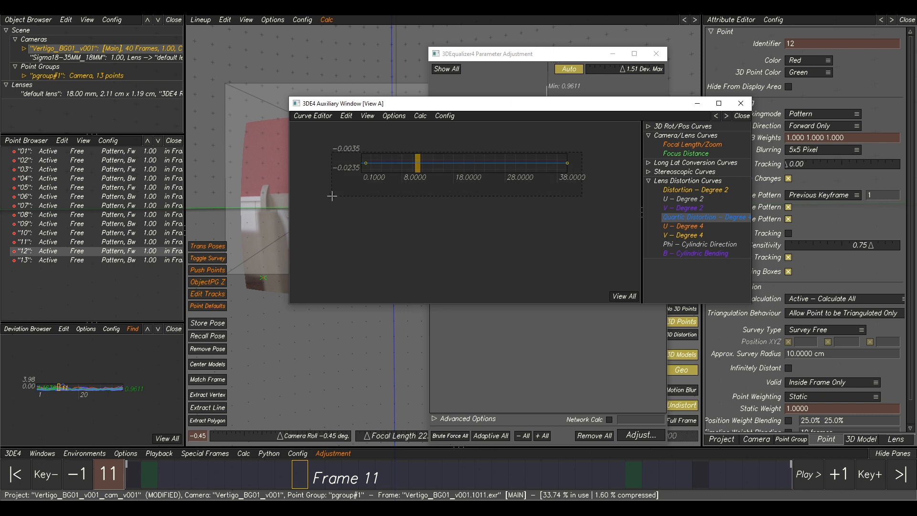
click(333, 453)
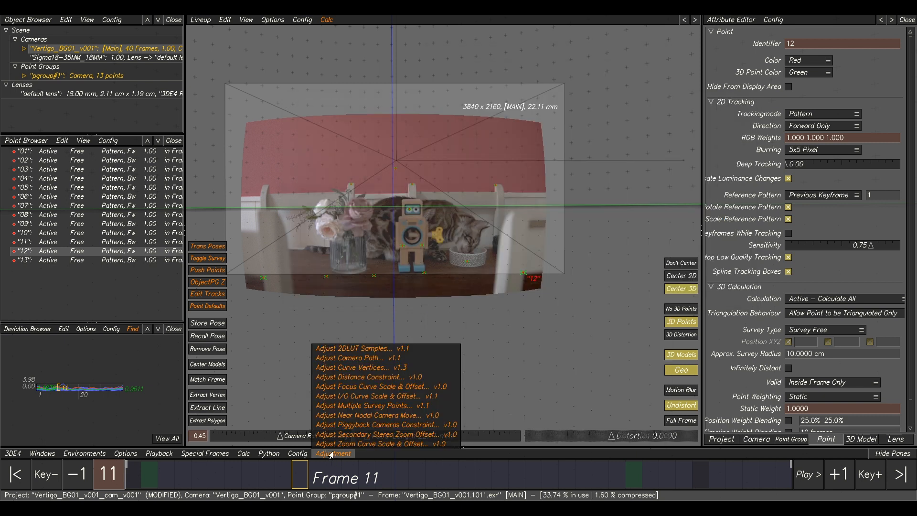
click(361, 368)
click(591, 272)
Set both quartic vertices to Adaptive, clear the graph, run the adjustment, and transfer the best parameters.
click(429, 478)
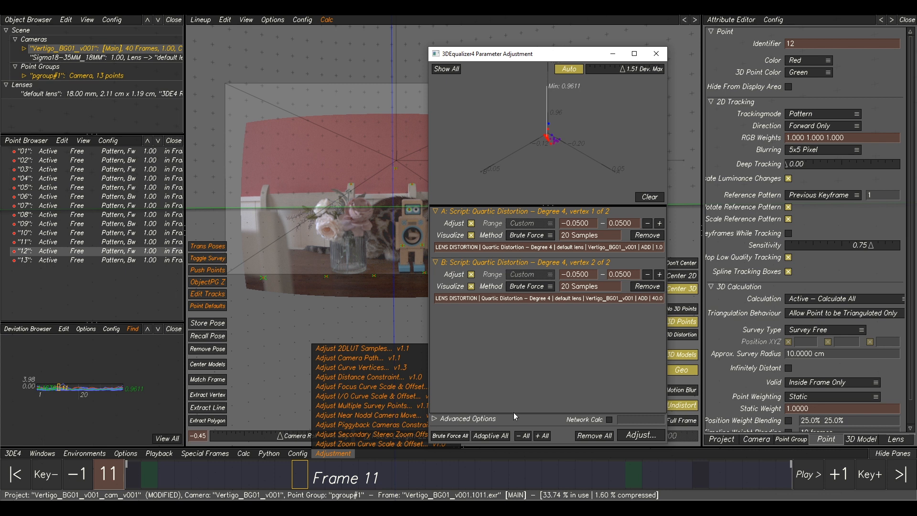
click(484, 436)
click(648, 197)
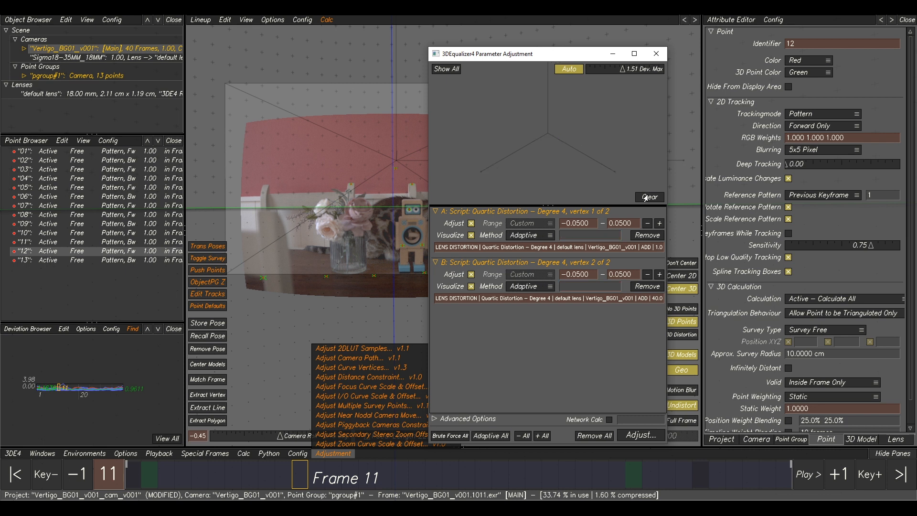
click(640, 435)
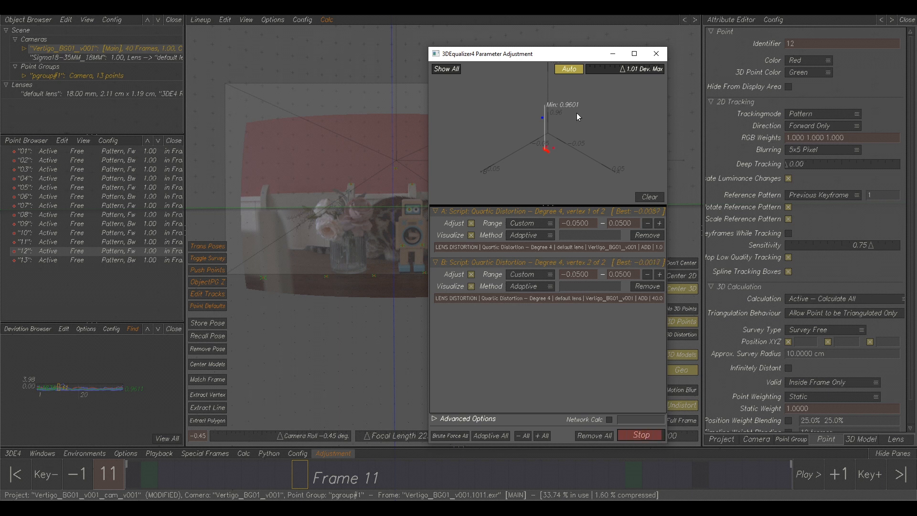
click(615, 265)
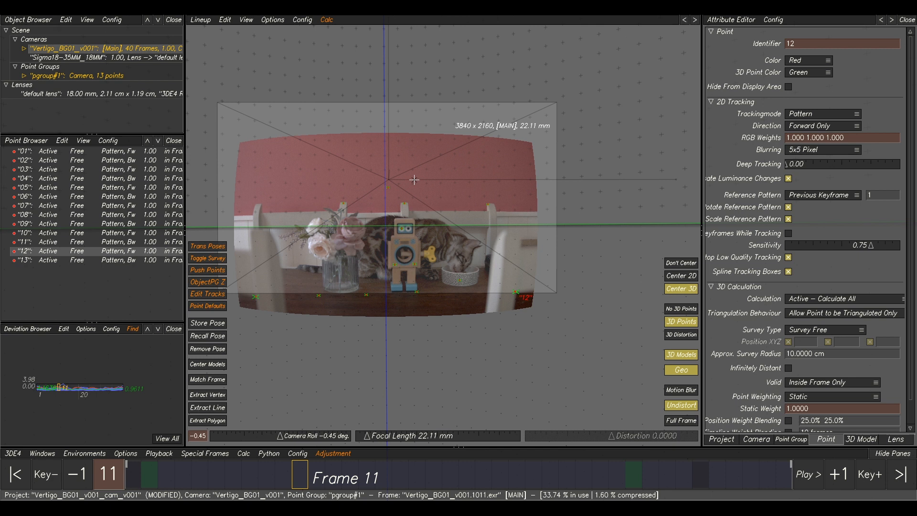
Recalculate the whole solve from scratch and use the result.
key(alt+c)
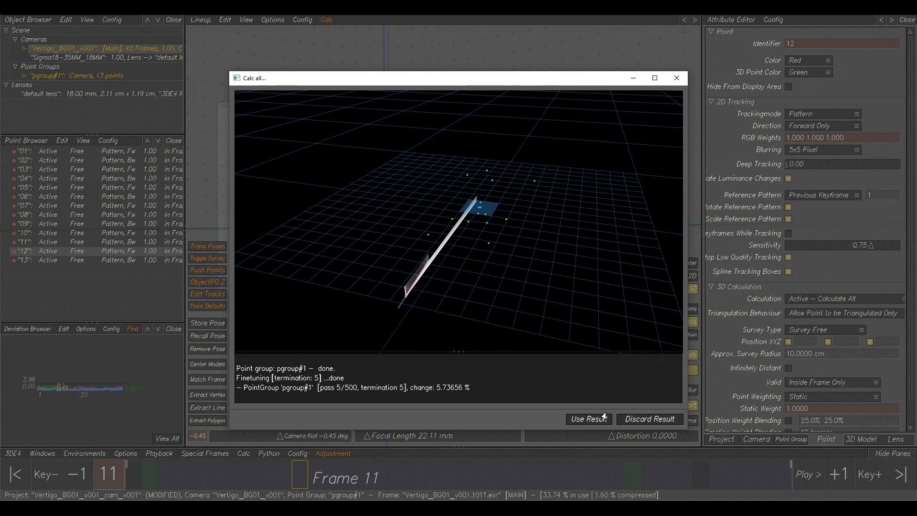
click(603, 419)
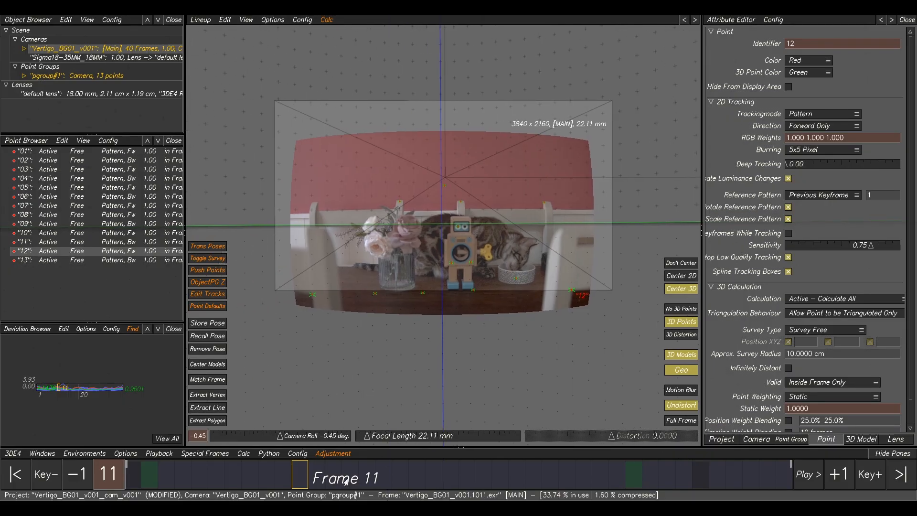
drag(314, 480, 136, 475)
middle_drag(446, 287, 523, 298)
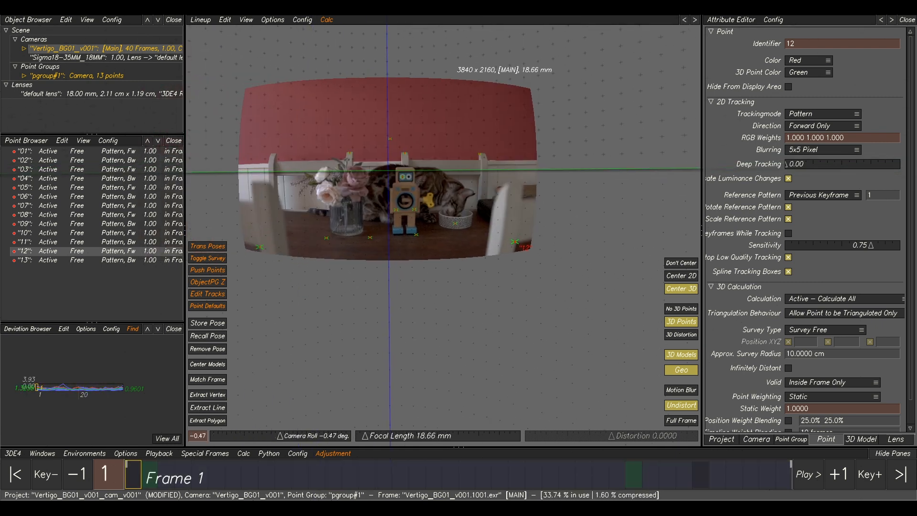
Open the Focal Length/Zoom curve in the curve editor and run Classic 'Frame by Frame' Zoom Curve Finetuning, using the result.
click(375, 469)
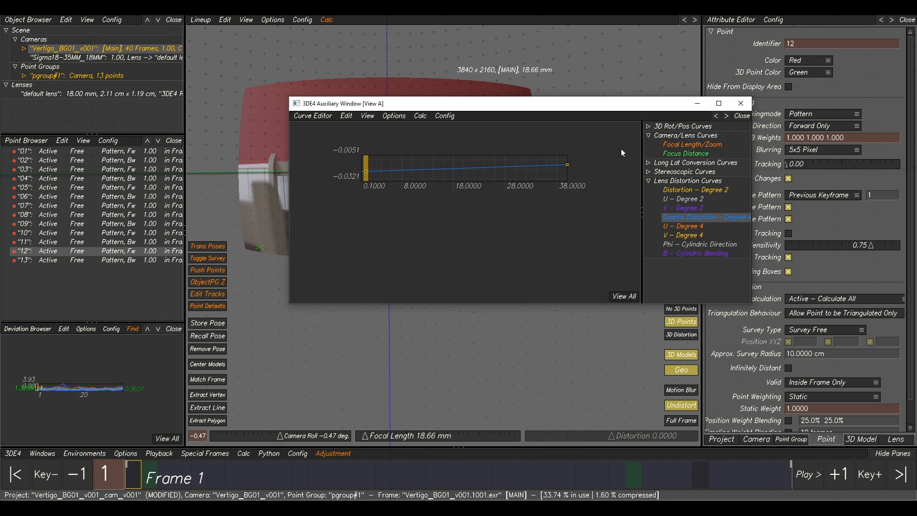
click(676, 145)
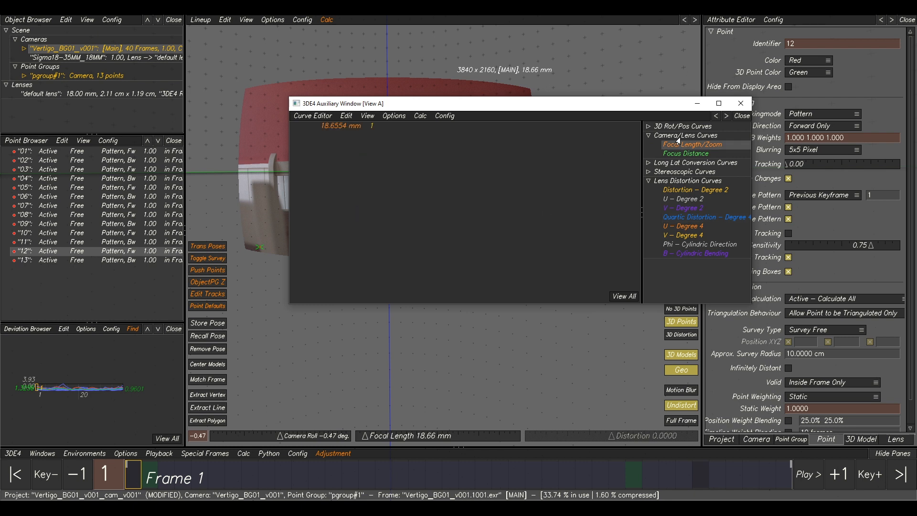
click(627, 296)
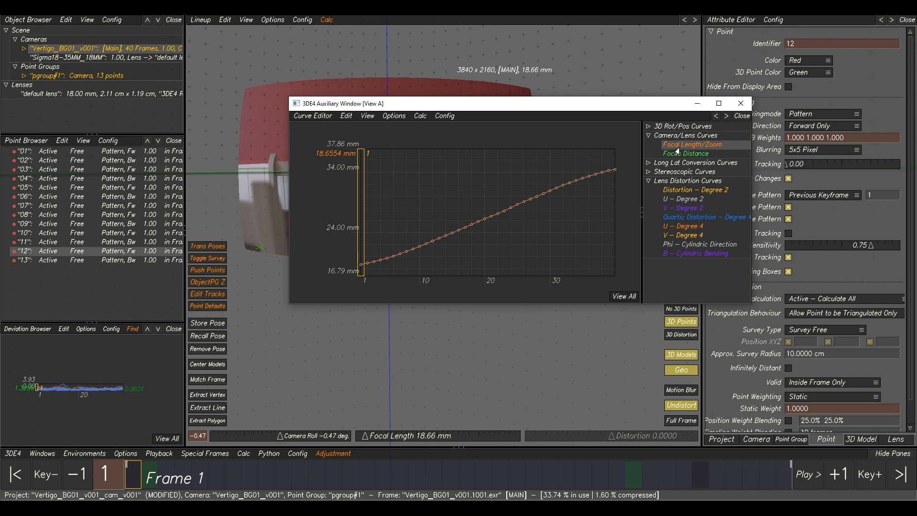
click(419, 116)
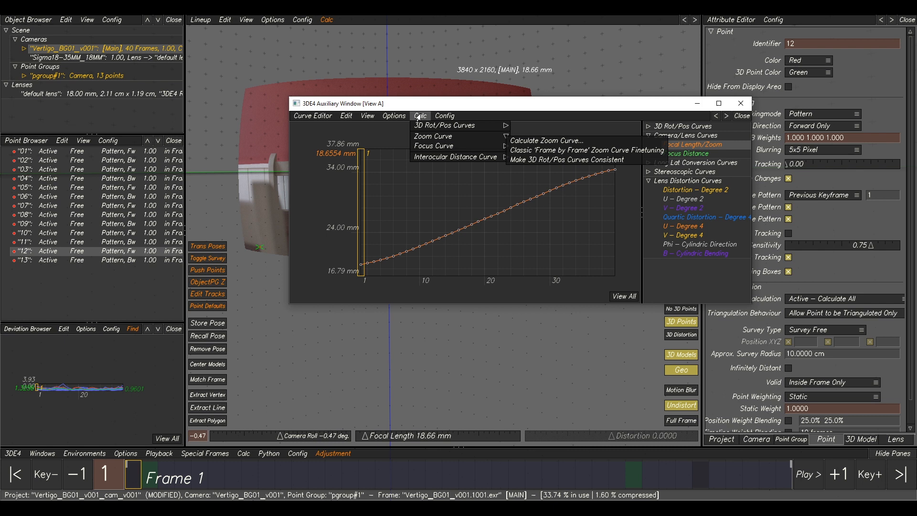
click(534, 151)
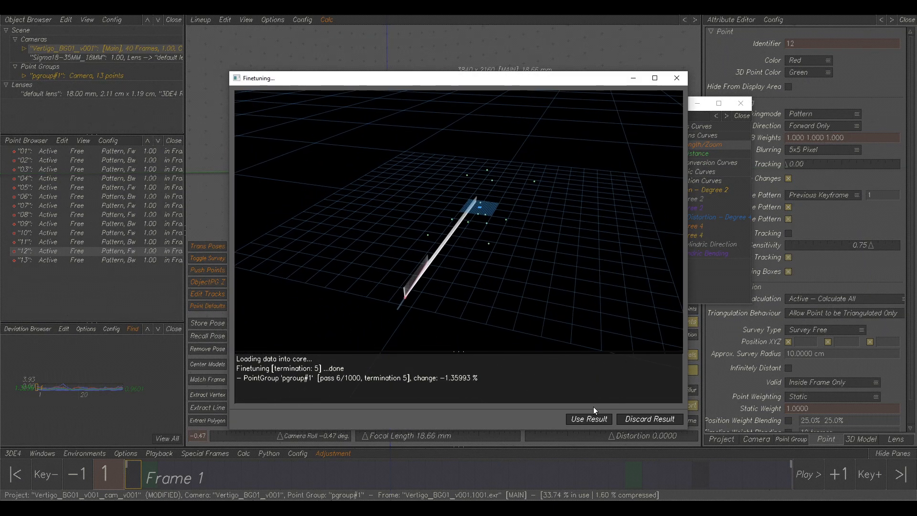
click(591, 419)
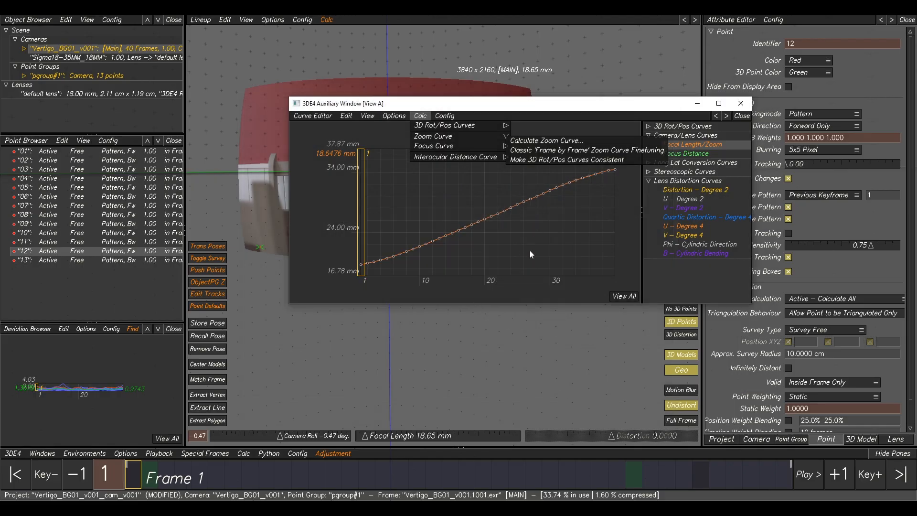
Set the camera's positional constraint to No Constraint.
right_drag(518, 214, 508, 224)
right_drag(553, 193, 588, 160)
drag(335, 106, 916, 124)
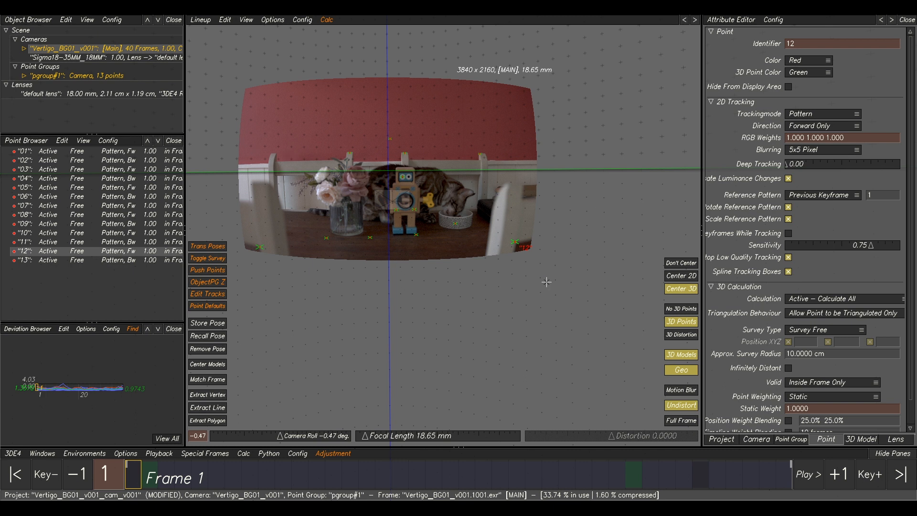
click(755, 440)
click(841, 367)
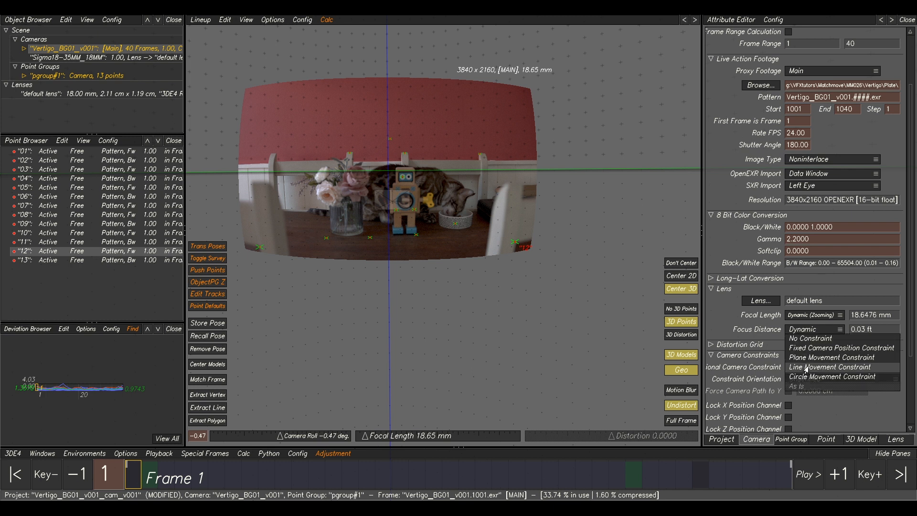
click(841, 339)
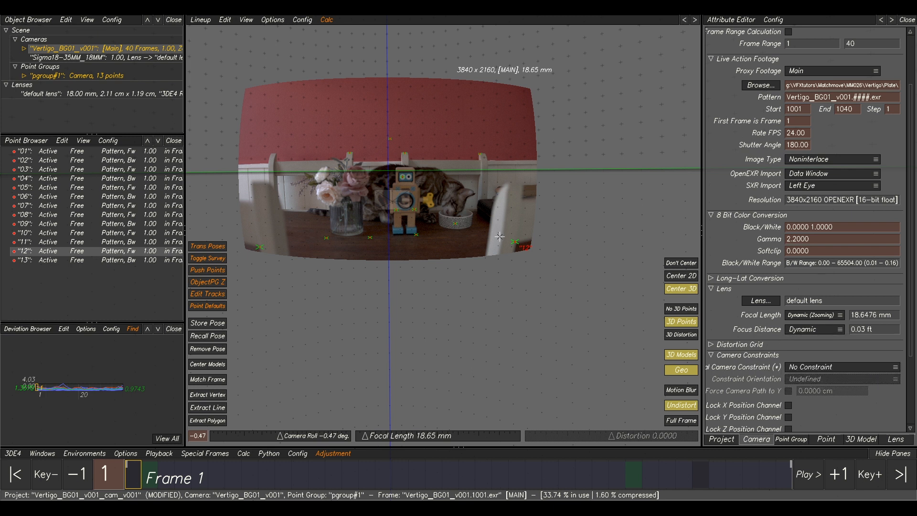
Run Classic 'Frame by Frame' Zoom Curve Finetuning again on the focal length curve and use the result.
middle_drag(501, 237, 555, 259)
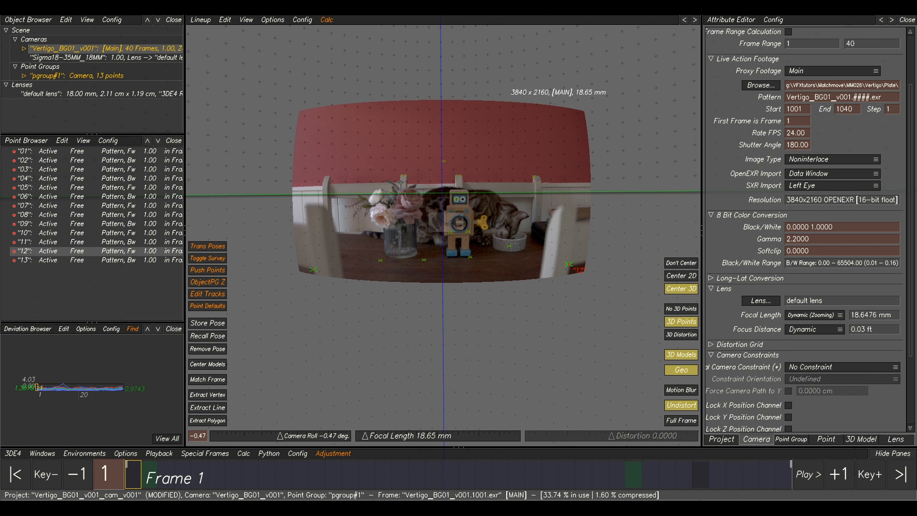
drag(916, 93, 565, 134)
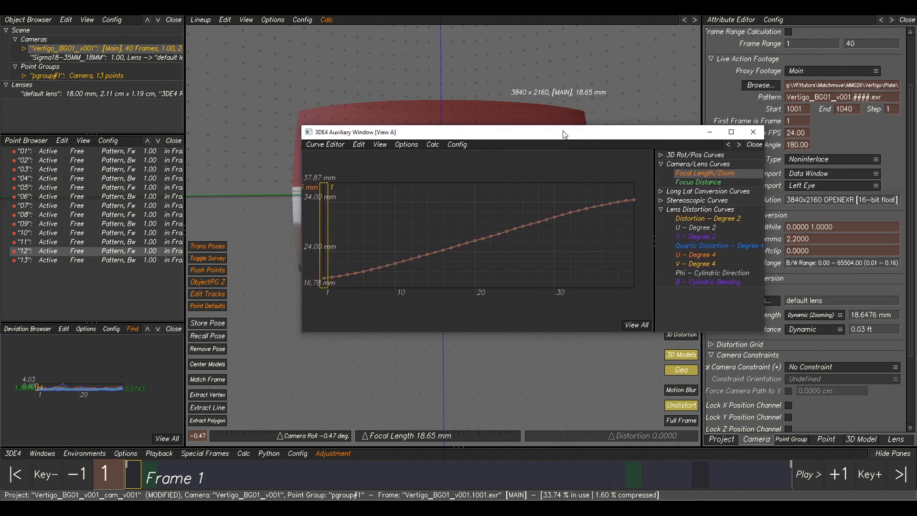
click(432, 145)
mouse_move(445, 164)
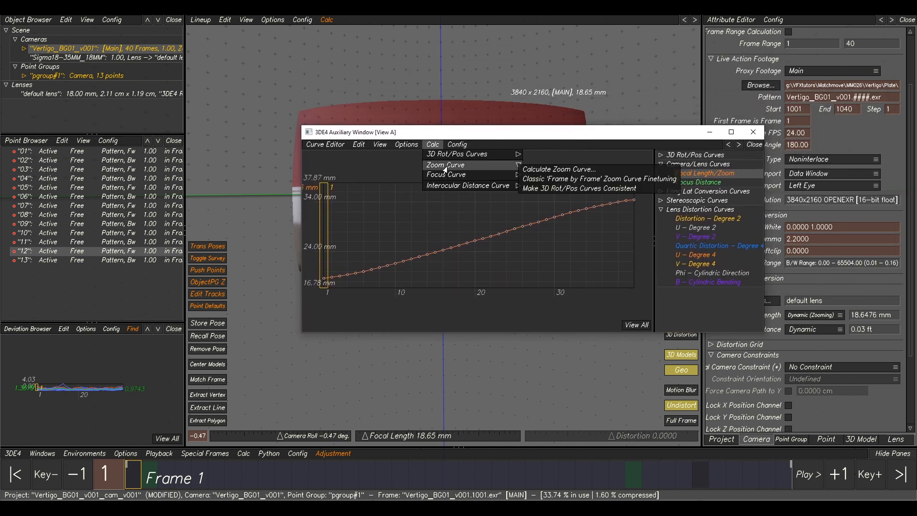
click(550, 178)
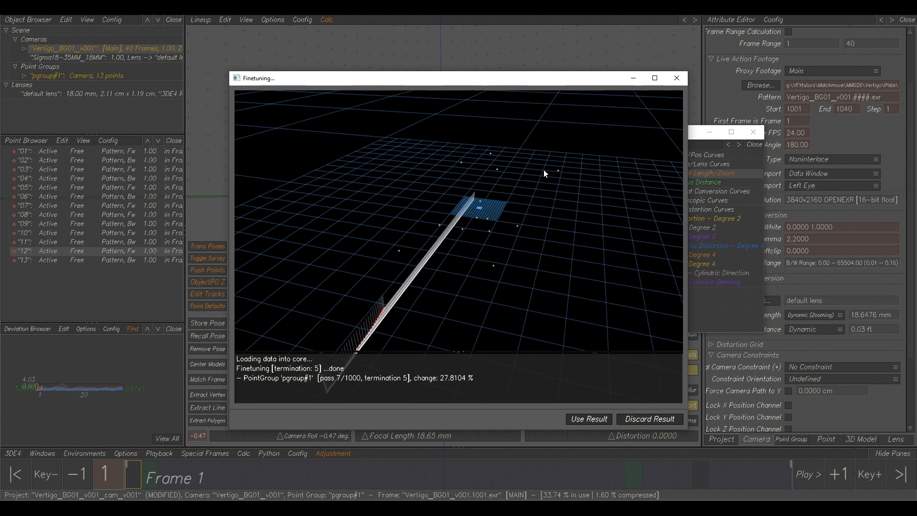
click(587, 419)
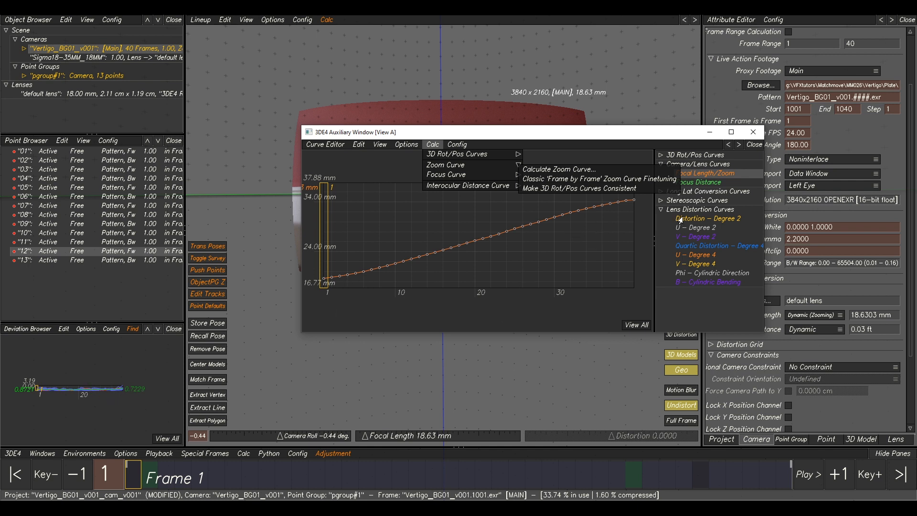
Inspect the Distortion – Degree 2 curve in the curve editor, framing all of it.
click(703, 220)
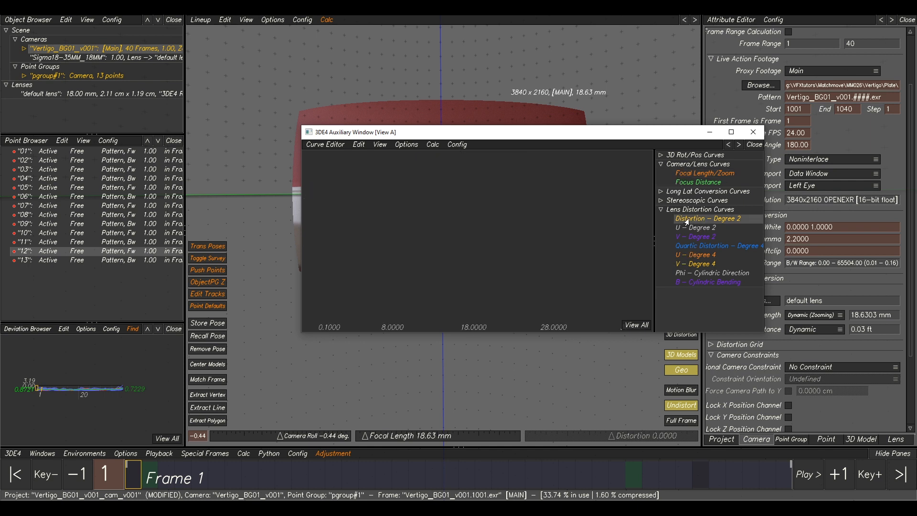
click(637, 326)
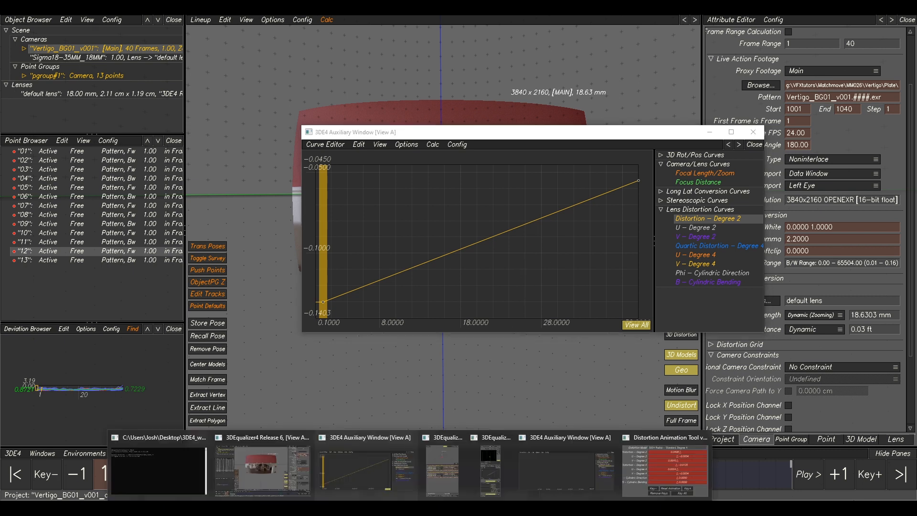
Remove all parameters from the Parameter Adjustment window and return to the Focal Length/Zoom curve in the curve editor.
click(443, 484)
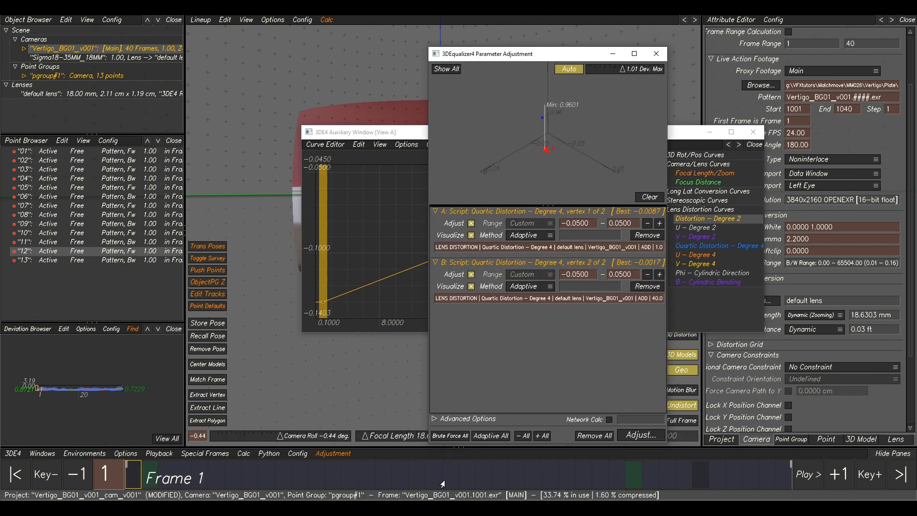
click(595, 436)
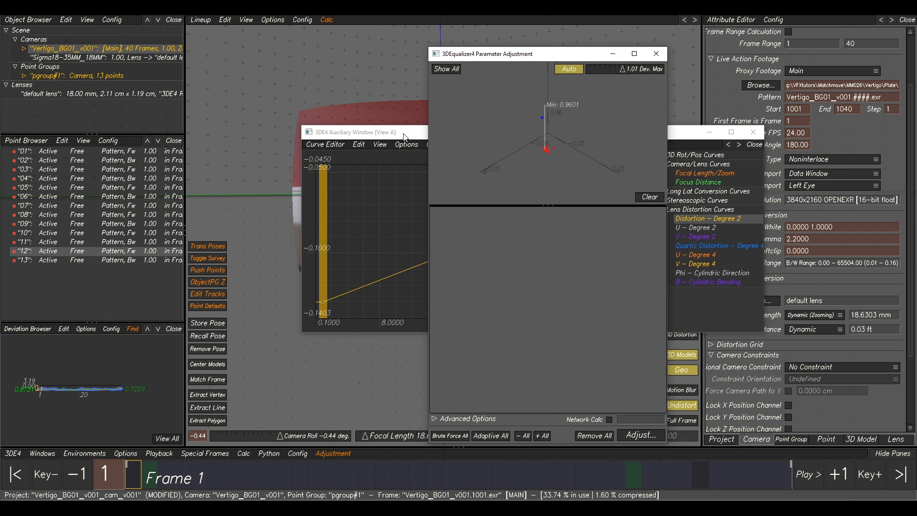
click(423, 133)
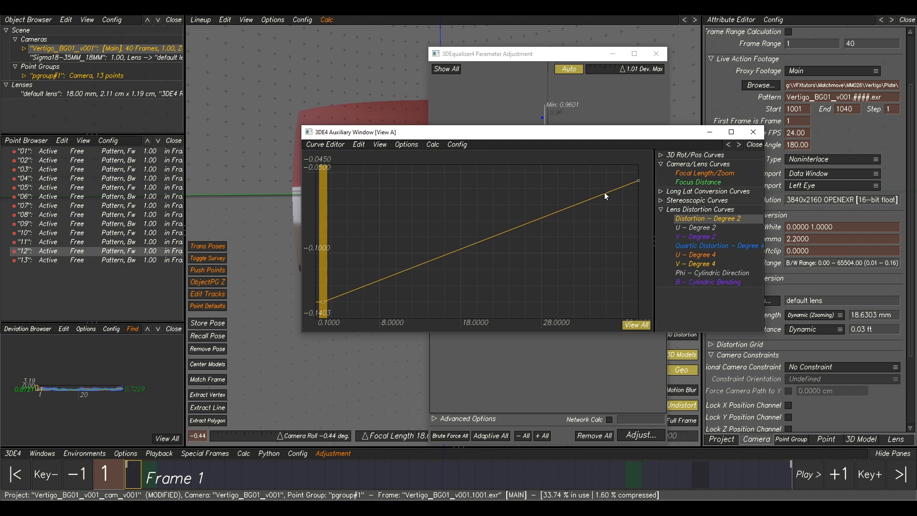
click(702, 175)
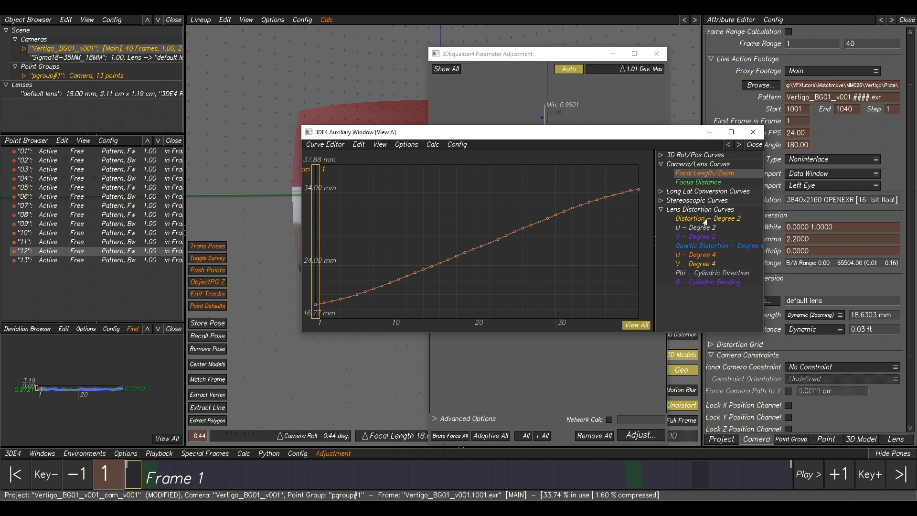
Open the Distortion Animation Tool, go to frame 10 in the Distortion Grid view, and key all distortion parameters.
click(376, 370)
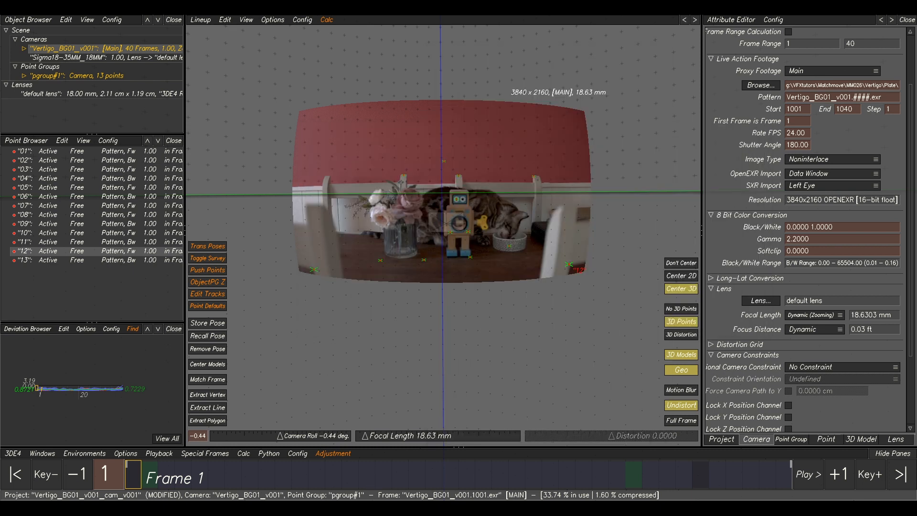
click(666, 466)
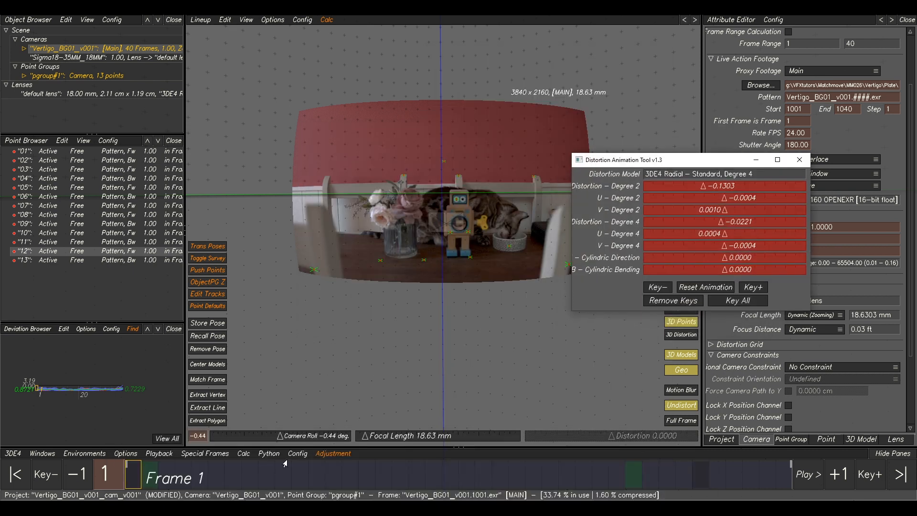
drag(174, 476, 277, 481)
middle_drag(366, 331, 475, 373)
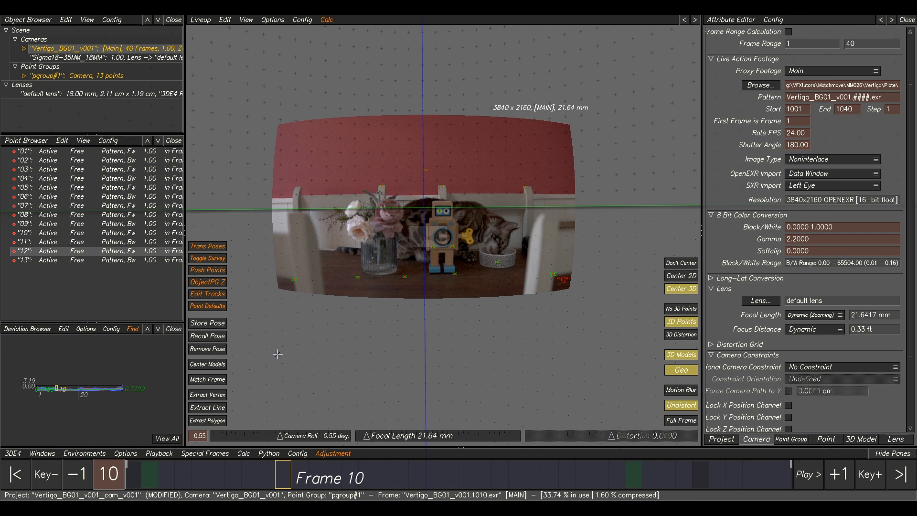
key(F4)
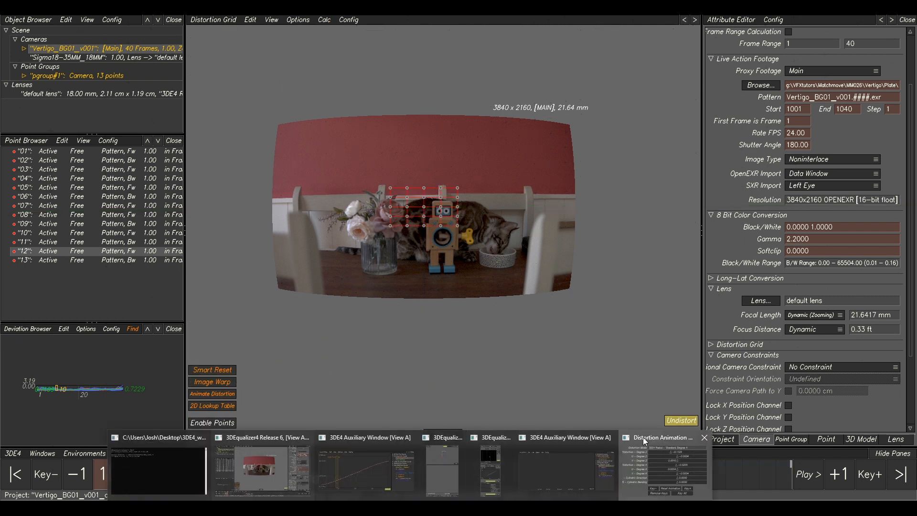
click(651, 494)
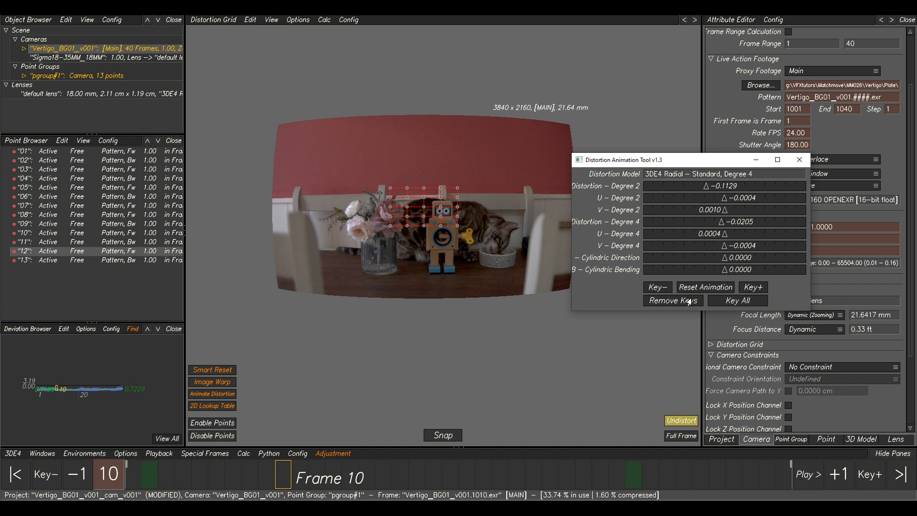
click(733, 301)
Key all lens distortion parameters at frame 20 with the Distortion Animation Tool.
drag(608, 164, 763, 144)
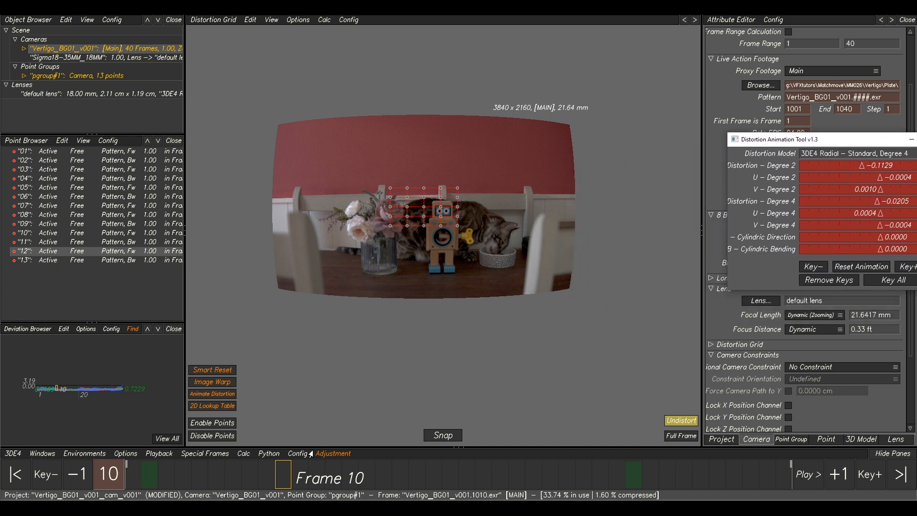
drag(290, 478, 449, 479)
click(916, 139)
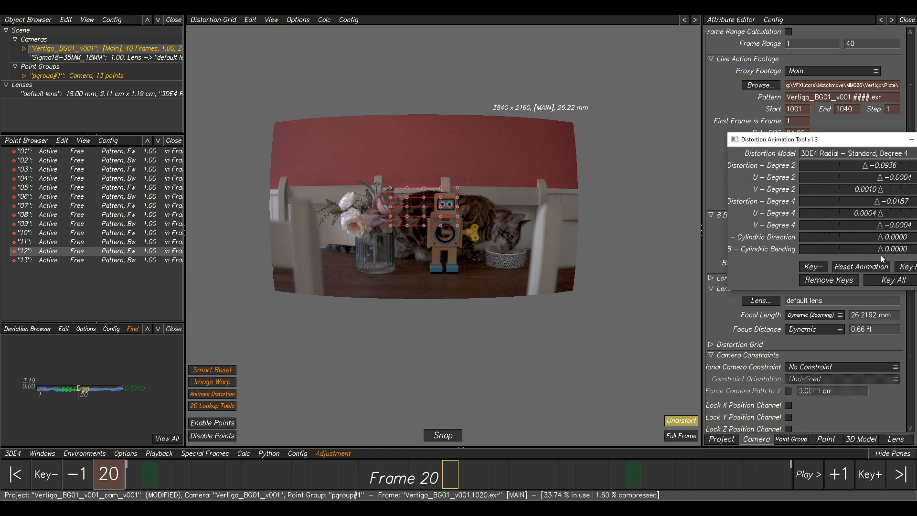
click(889, 280)
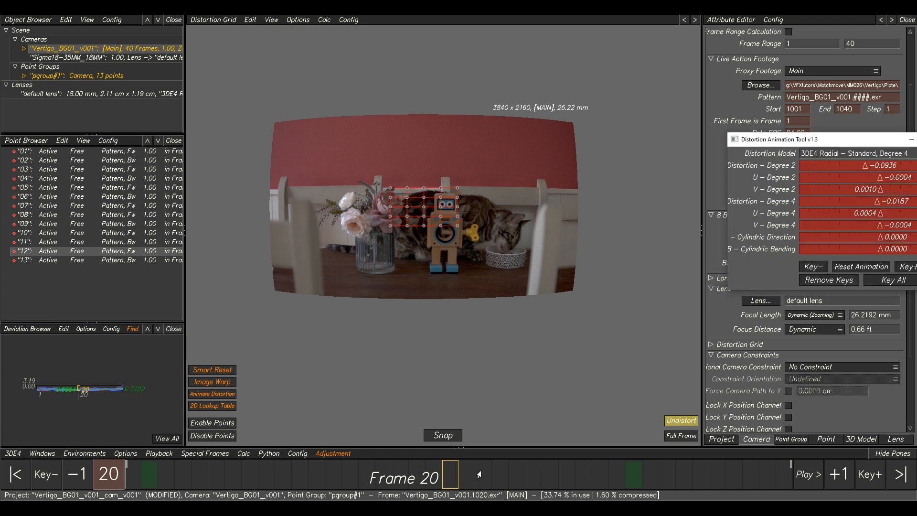
Key all lens distortion parameters at frame 30 and close the Distortion Animation Tool.
click(617, 478)
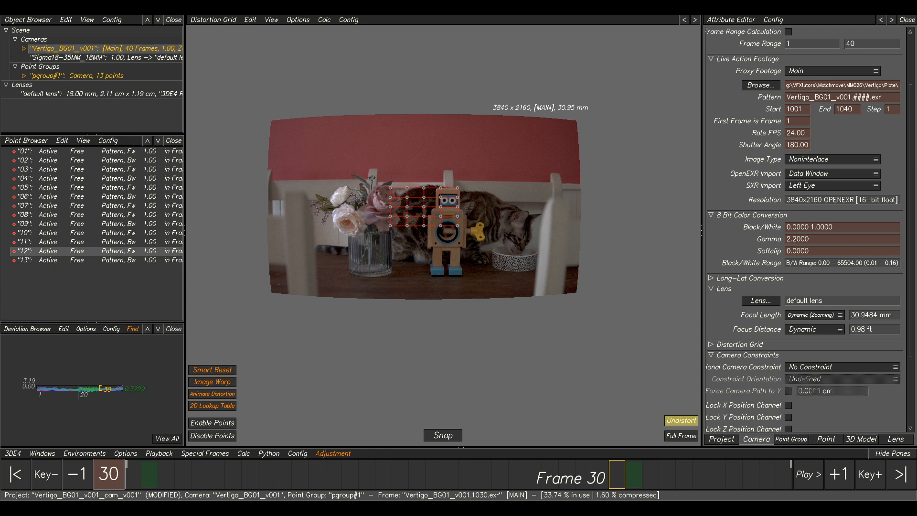
click(916, 140)
click(889, 282)
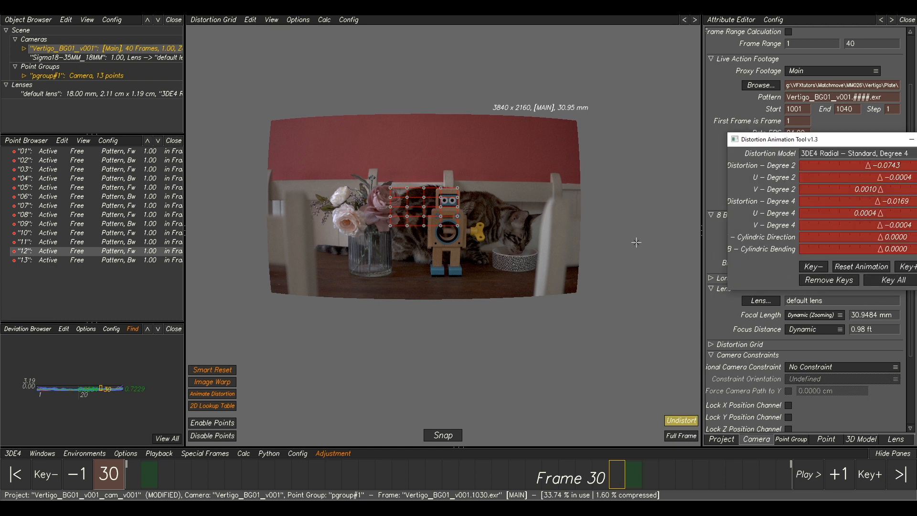
drag(750, 144, 483, 150)
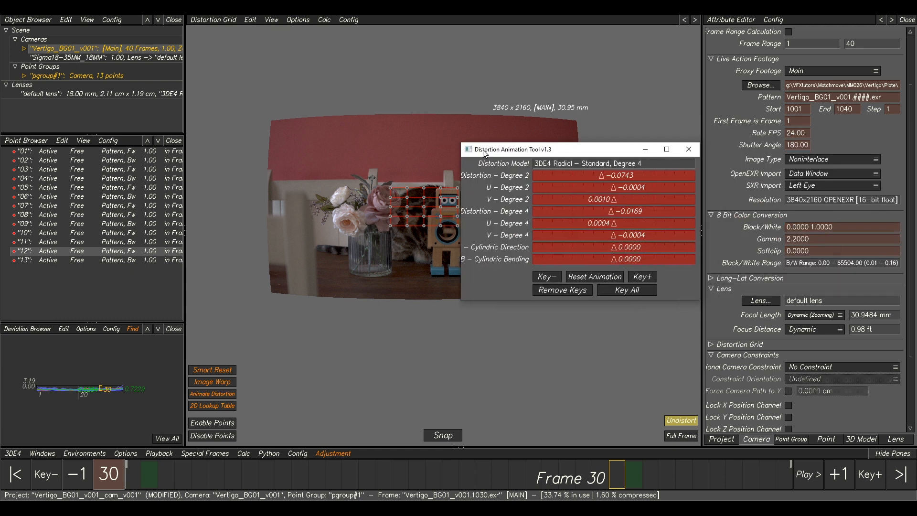
click(681, 149)
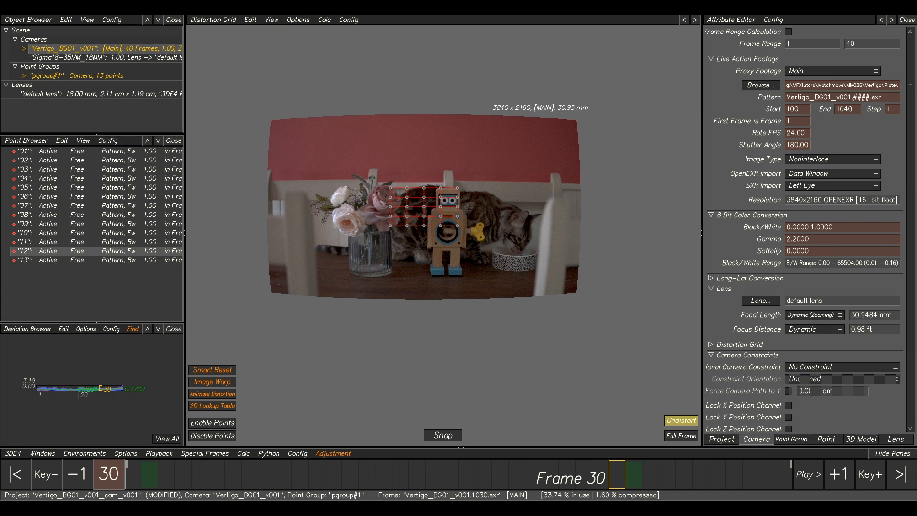
Compare the Distortion – Degree 2 and Quartic Distortion – Degree 4 curves in the curve editor.
mouse_move(416, 509)
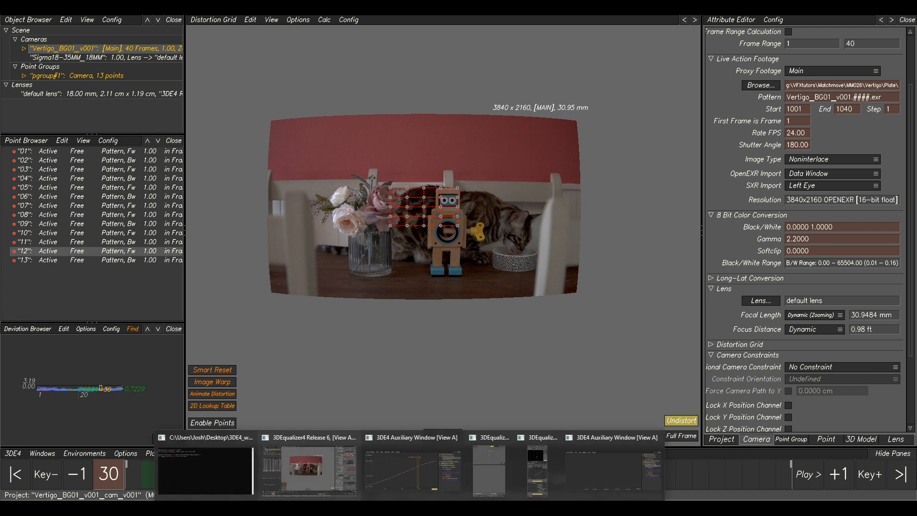
click(423, 462)
click(702, 219)
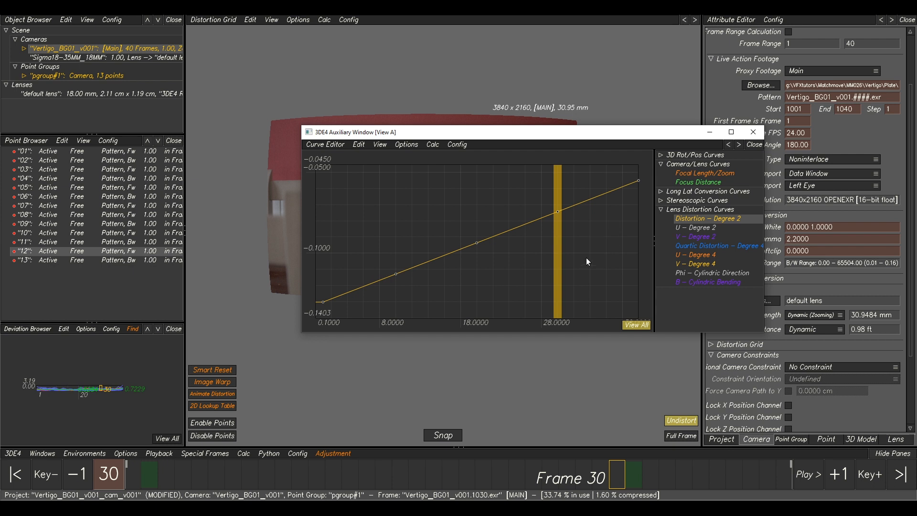
click(698, 245)
drag(599, 252, 570, 276)
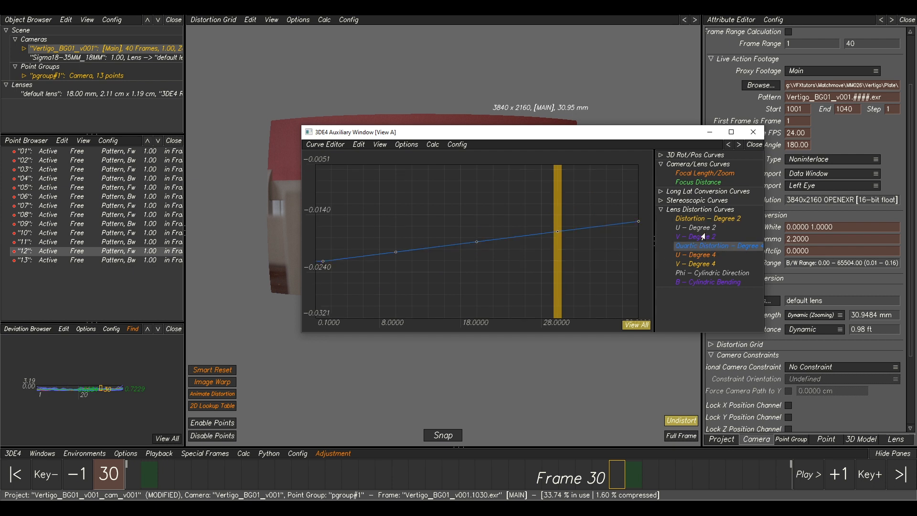
drag(649, 187, 309, 285)
click(710, 219)
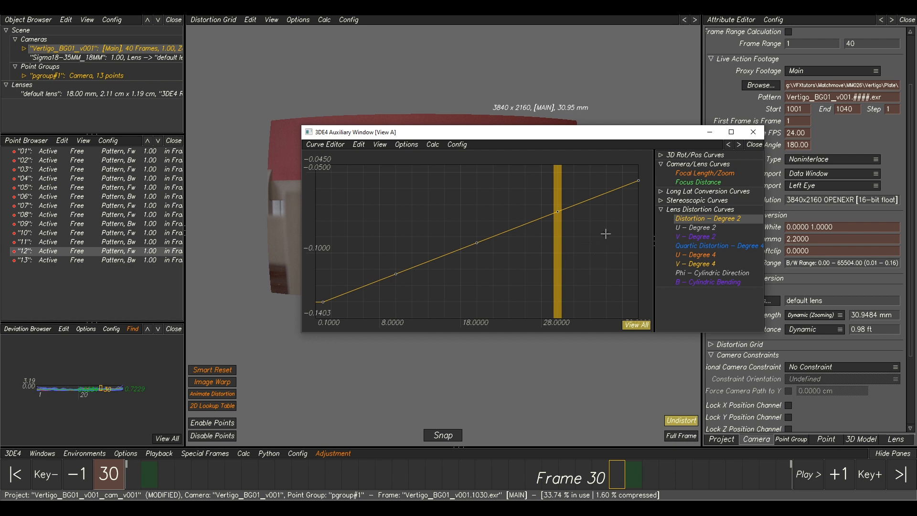
click(696, 247)
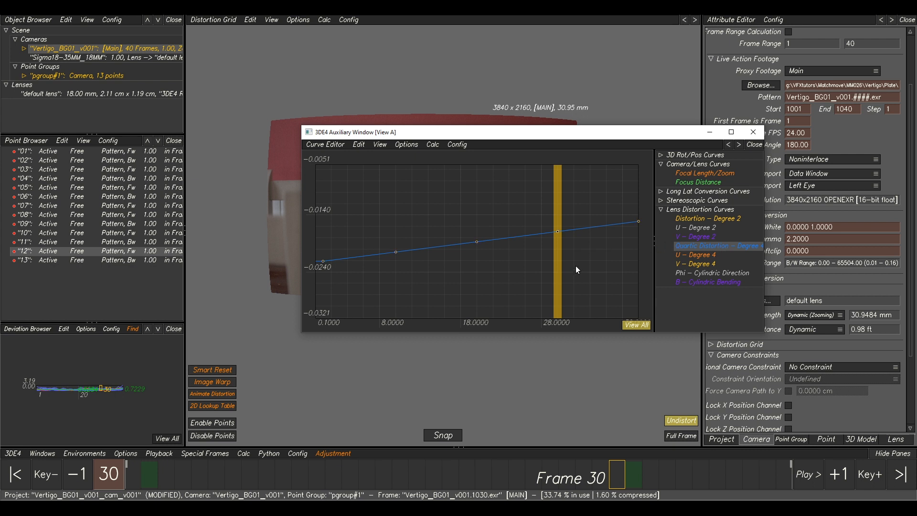
Add the Distortion – Degree 2 curve vertices as adjustment parameters with a range of -0.05 to 0.05.
click(704, 221)
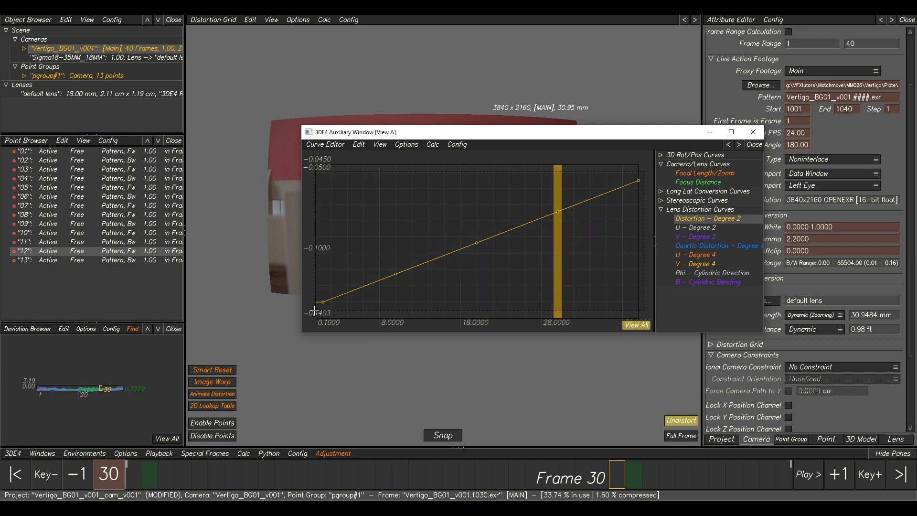
click(330, 454)
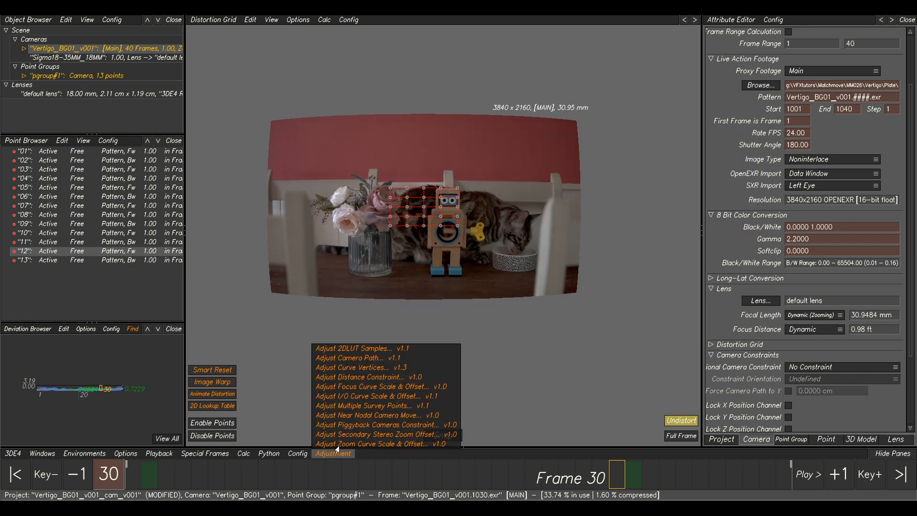
click(367, 368)
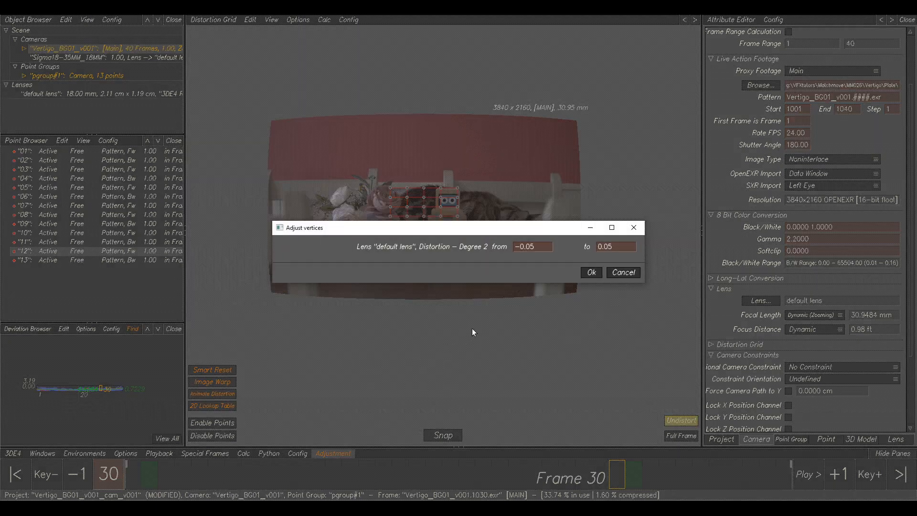
click(587, 272)
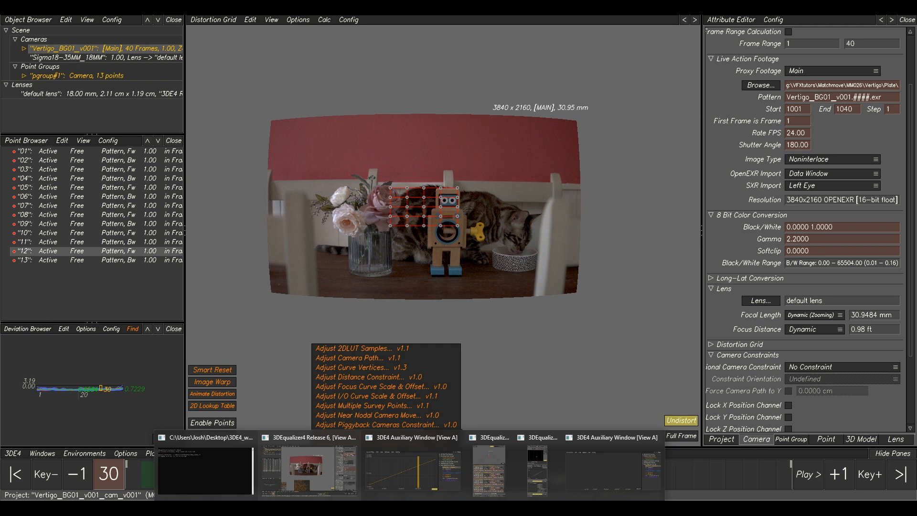
Run an adaptive adjustment on all Distortion – Degree 2 vertex parameters and transfer the best result to the project.
click(491, 455)
click(485, 436)
click(648, 199)
click(638, 434)
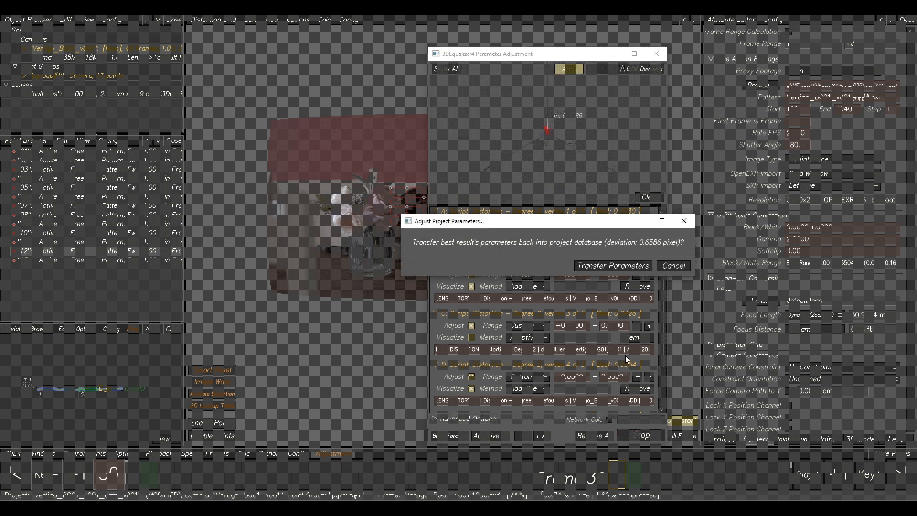
click(614, 266)
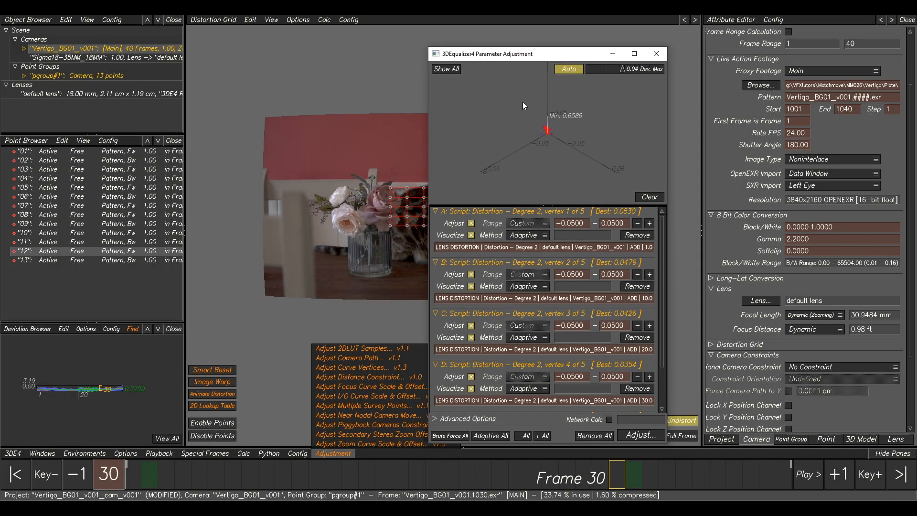
click(313, 169)
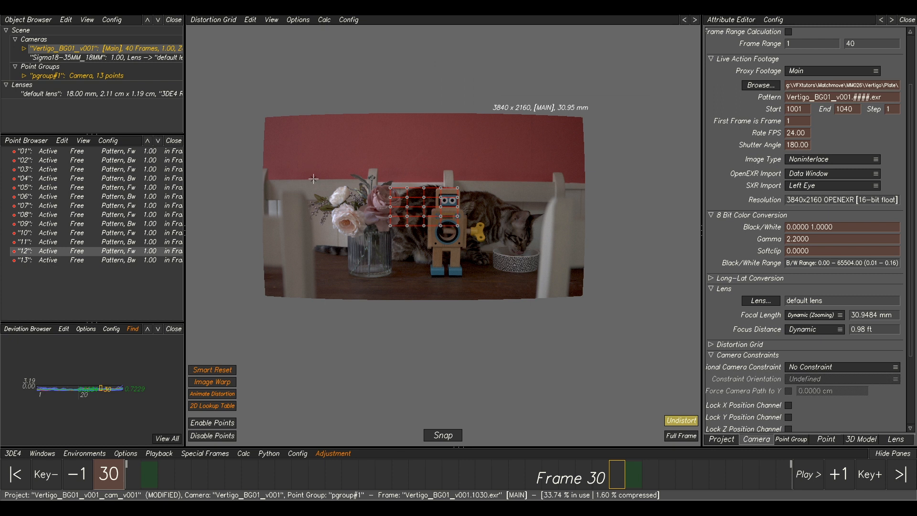
Save the project as a new version named Vertigo_BG01_v001_cam_v002.3de.
click(12, 454)
click(38, 392)
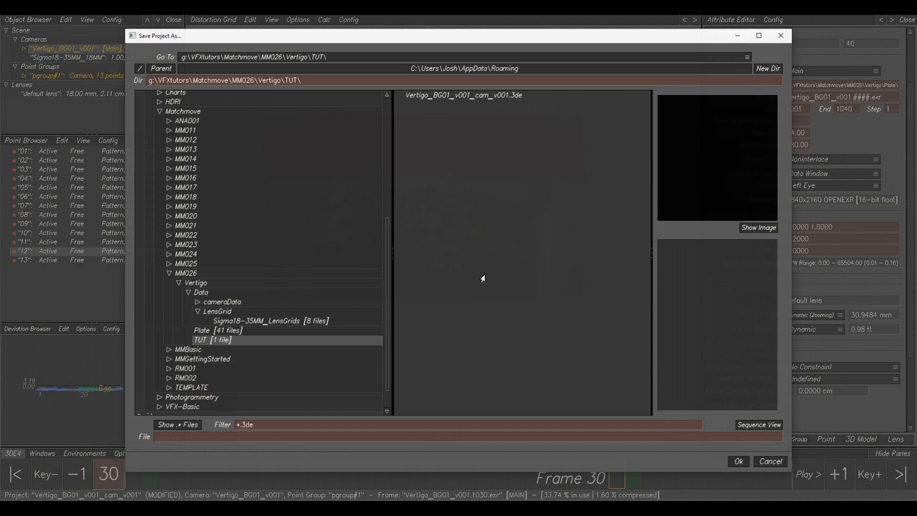
click(466, 95)
drag(276, 438, 255, 434)
text(2)
click(740, 462)
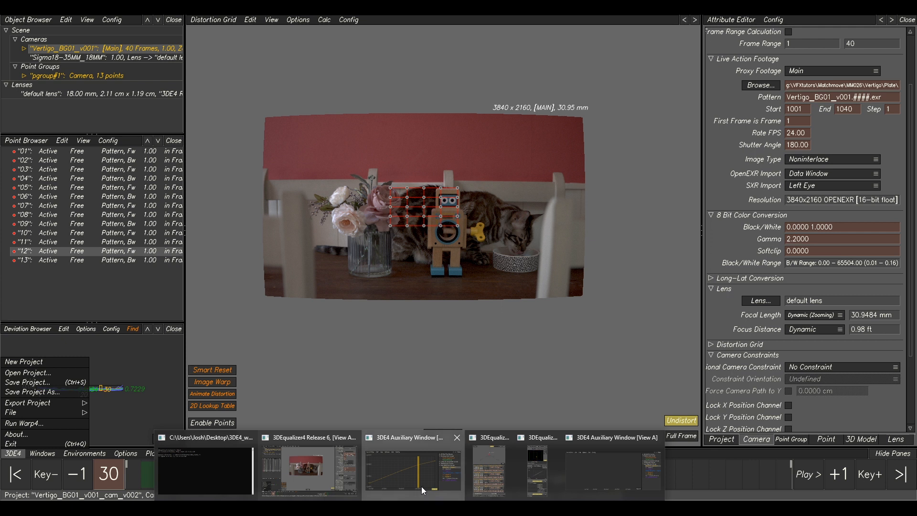
Remove all parameters from the Parameter Adjustment window and select every vertex of the Quartic Distortion – Degree 4 curve.
click(421, 487)
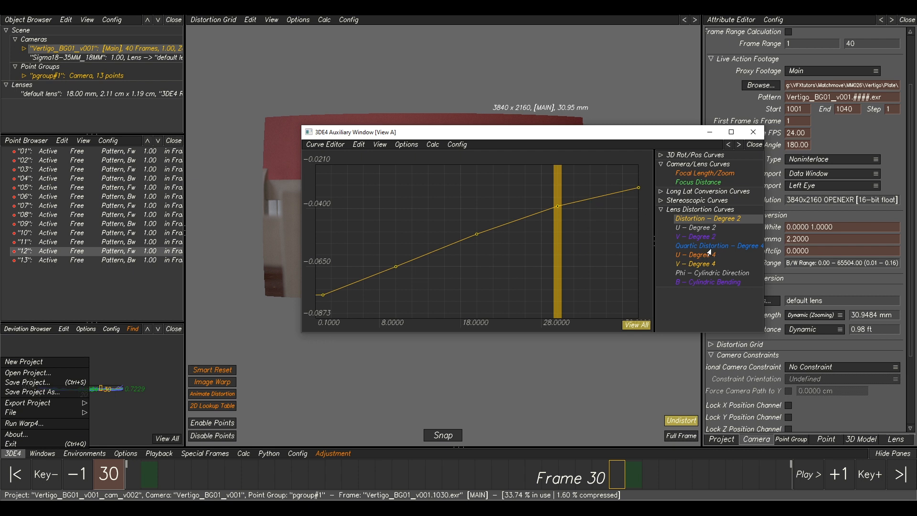
mouse_move(534, 440)
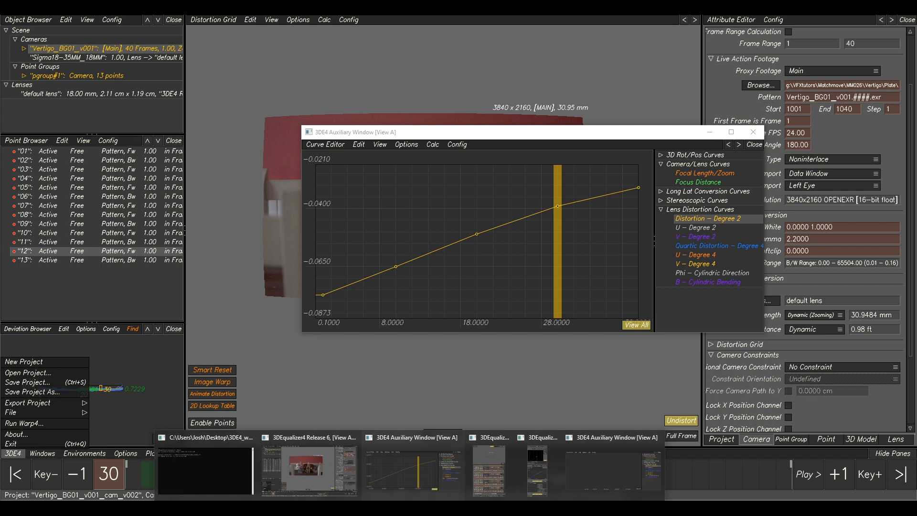
click(482, 458)
click(591, 437)
click(402, 300)
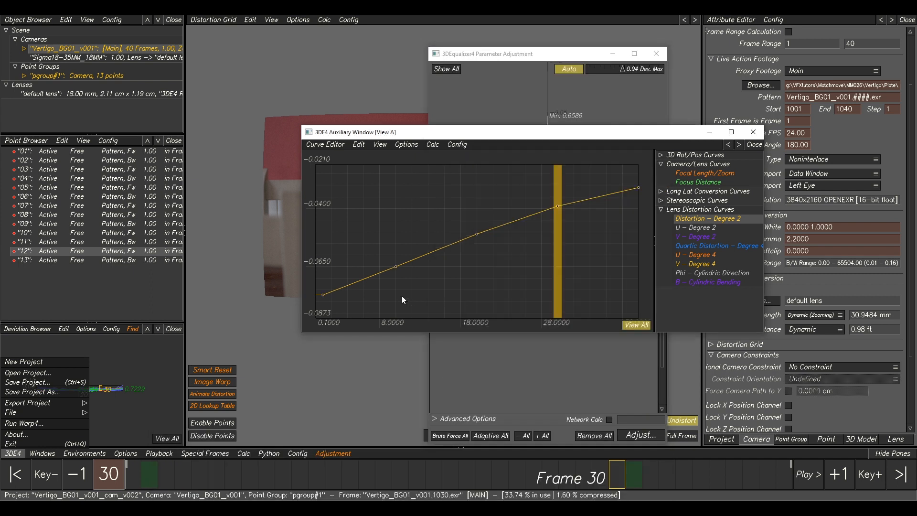
drag(597, 233, 570, 264)
click(729, 247)
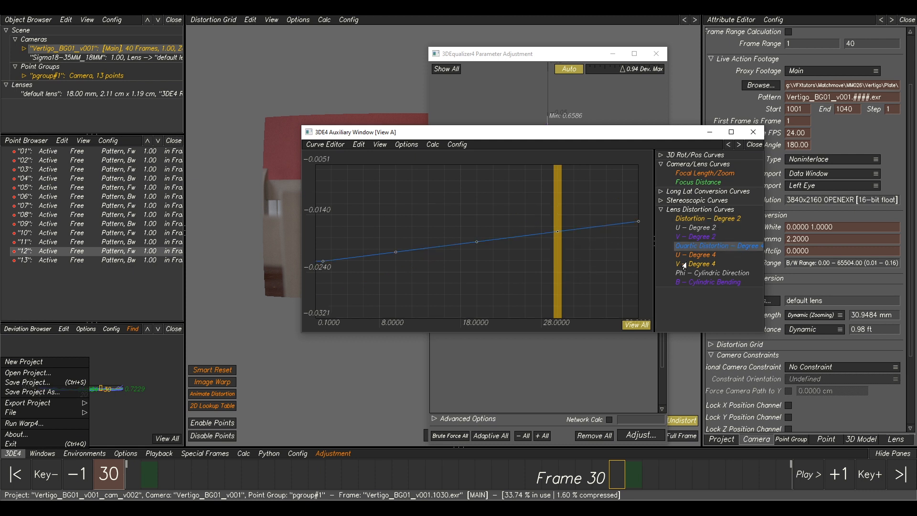
drag(640, 216, 313, 278)
Add the Quartic Distortion – Degree 4 curve vertices as adjustment parameters with Adjust Curve Vertices.
click(329, 453)
click(375, 367)
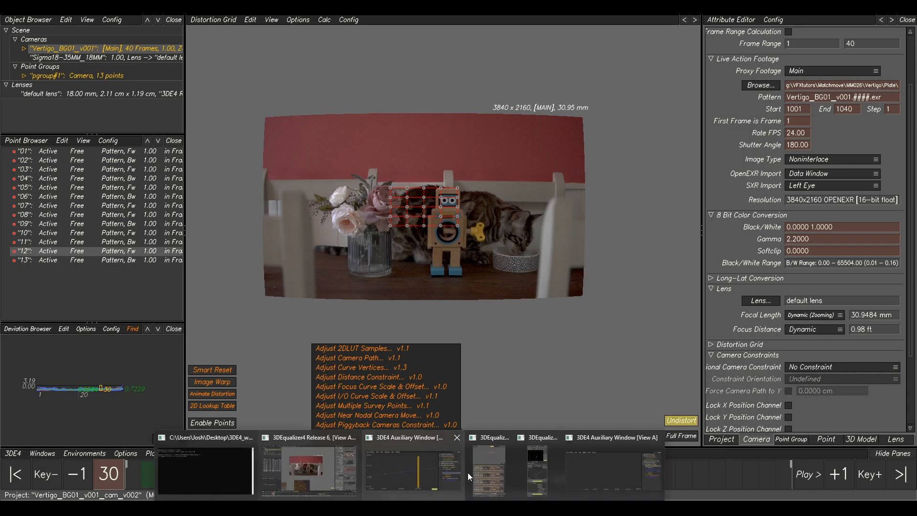
click(490, 473)
Set all parameters to Adaptive, run the adjustment, and transfer the best parameters into the project.
click(492, 436)
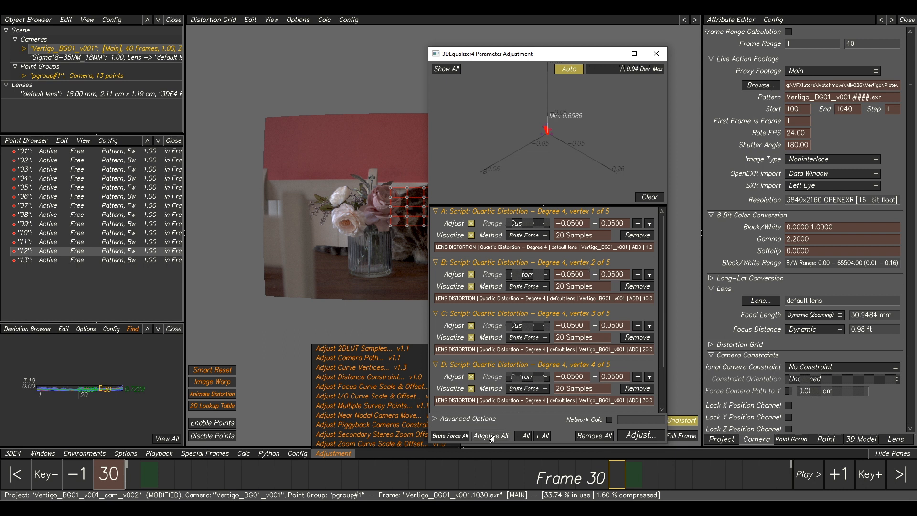
click(649, 198)
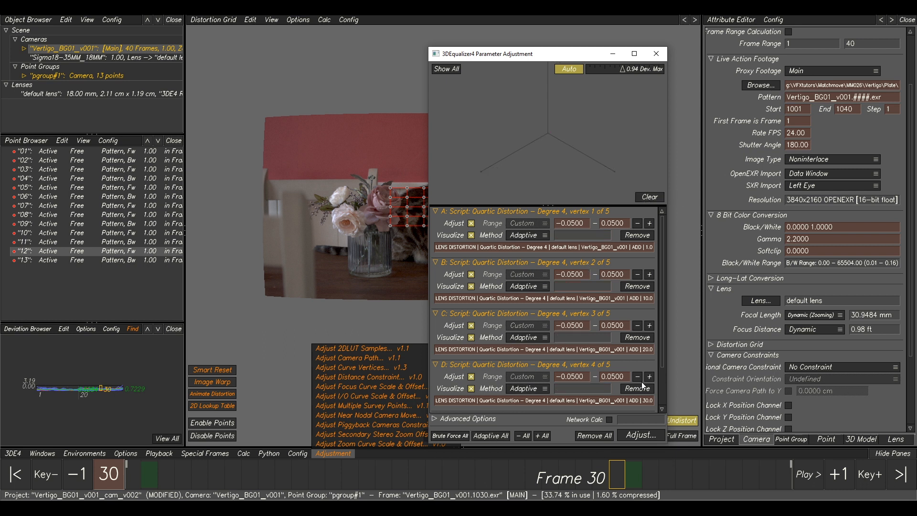
click(640, 433)
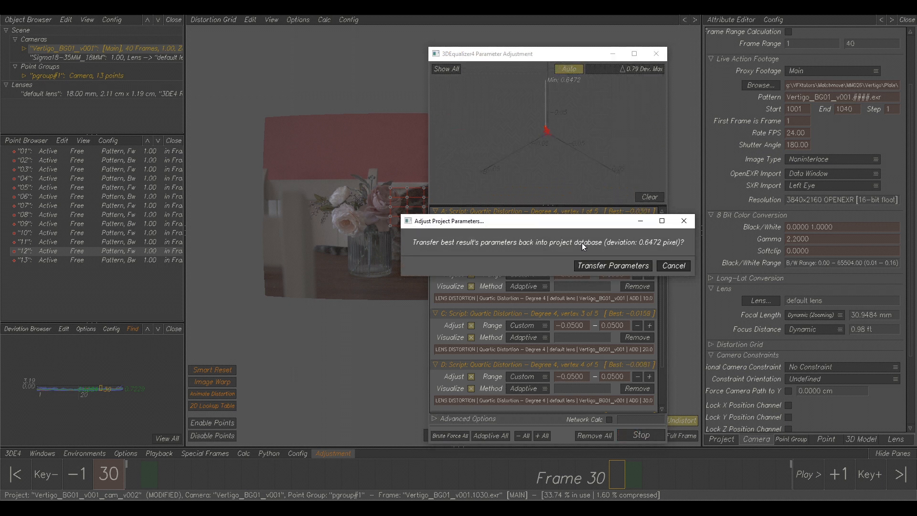
click(596, 267)
click(394, 231)
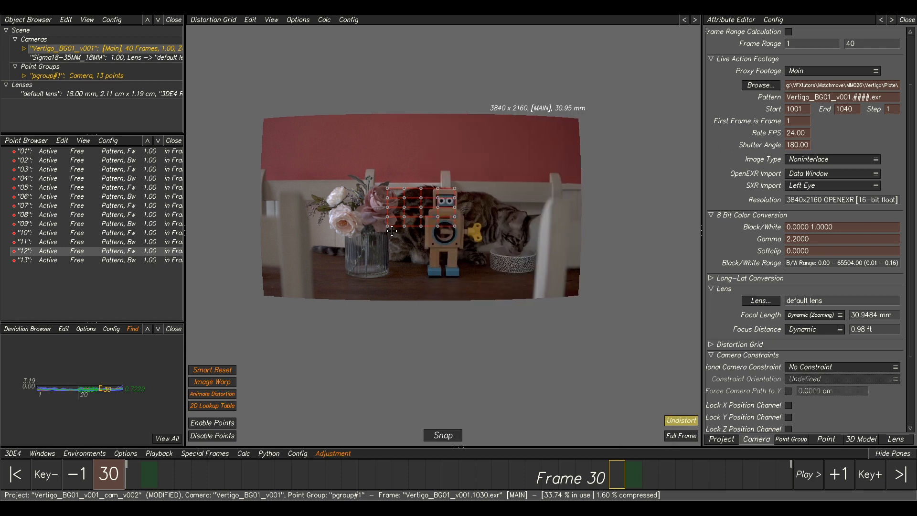
Recalculate the full camera solve and keep the result.
key(alt+c)
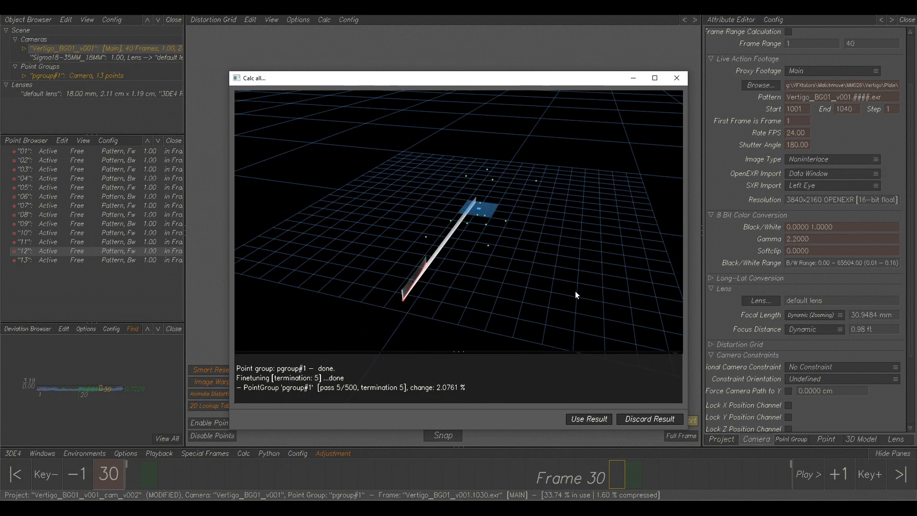
click(579, 420)
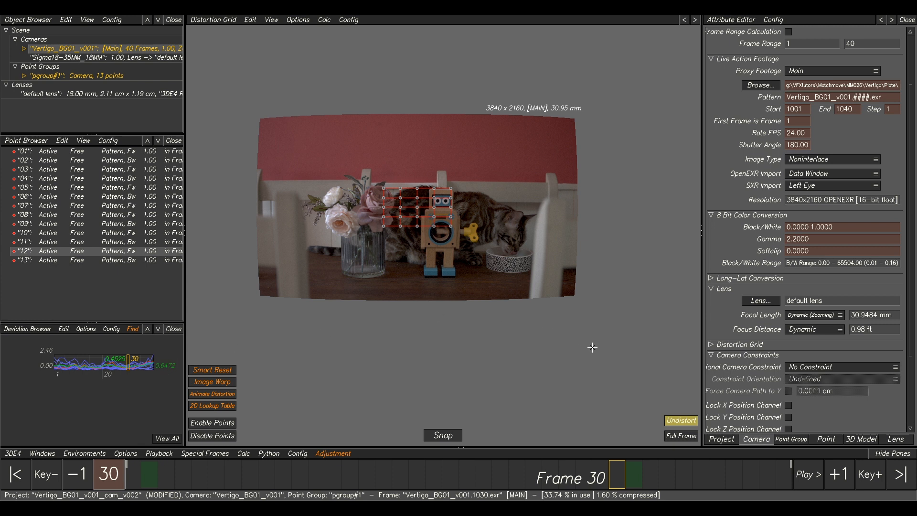
drag(631, 476, 449, 477)
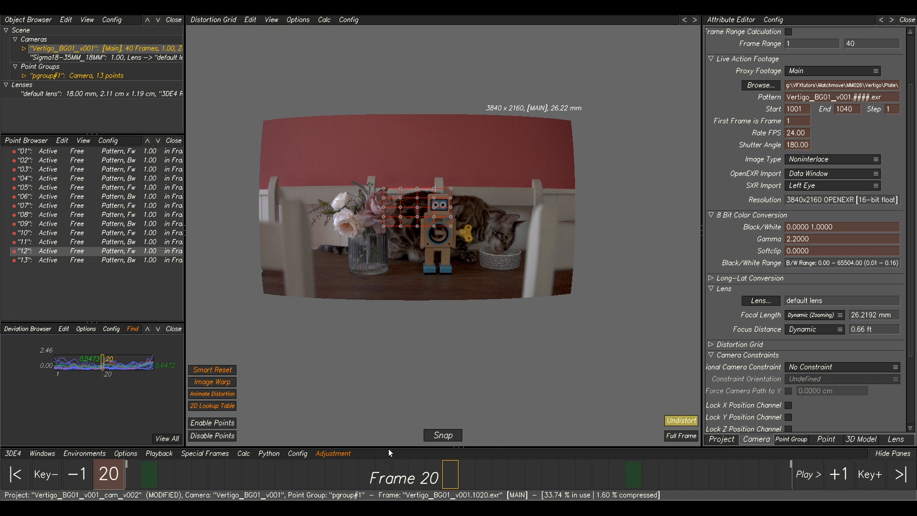
Open the Focal Length/Zoom curve in the curve editor and run Classic Frame by Frame Zoom Curve Finetuning three times, keeping each result.
mouse_move(409, 508)
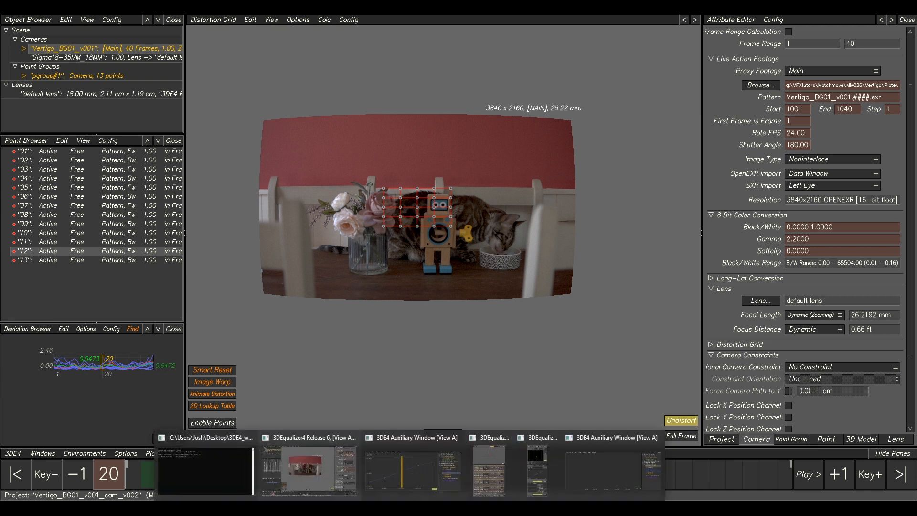
click(429, 471)
click(690, 179)
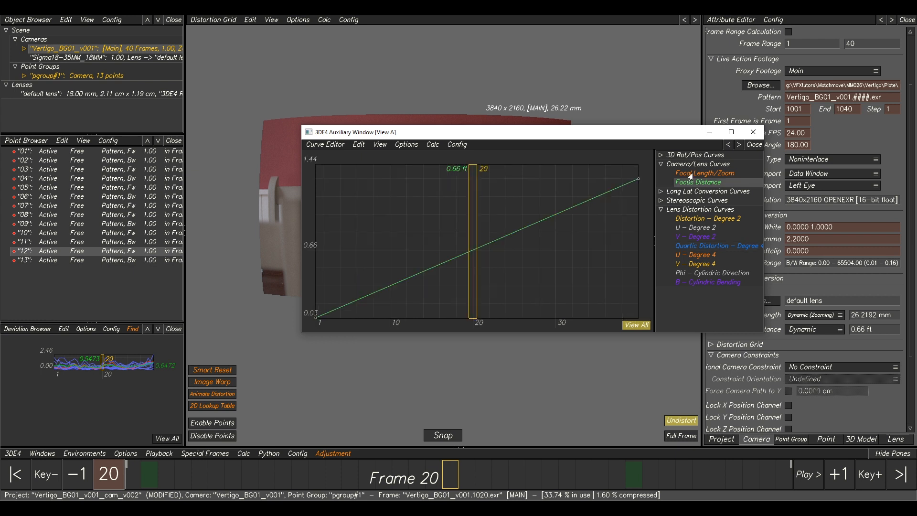
click(688, 173)
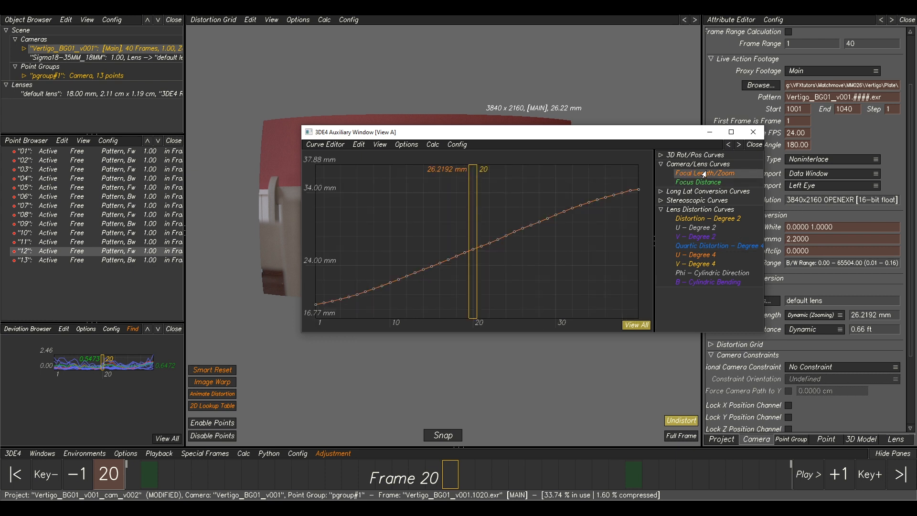
click(430, 145)
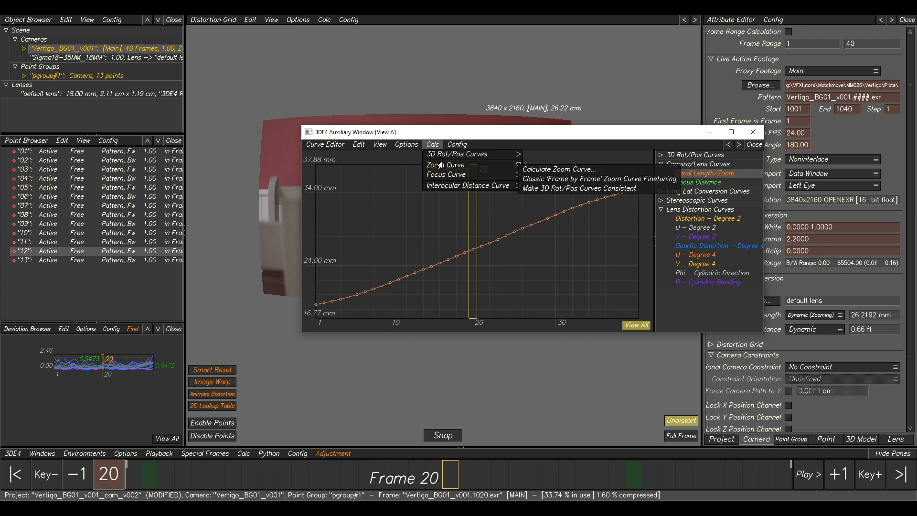
click(534, 179)
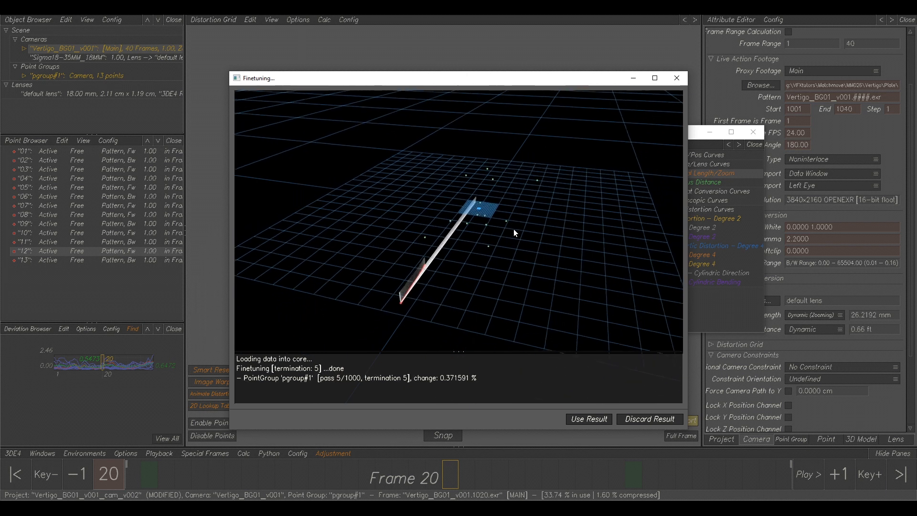
click(589, 419)
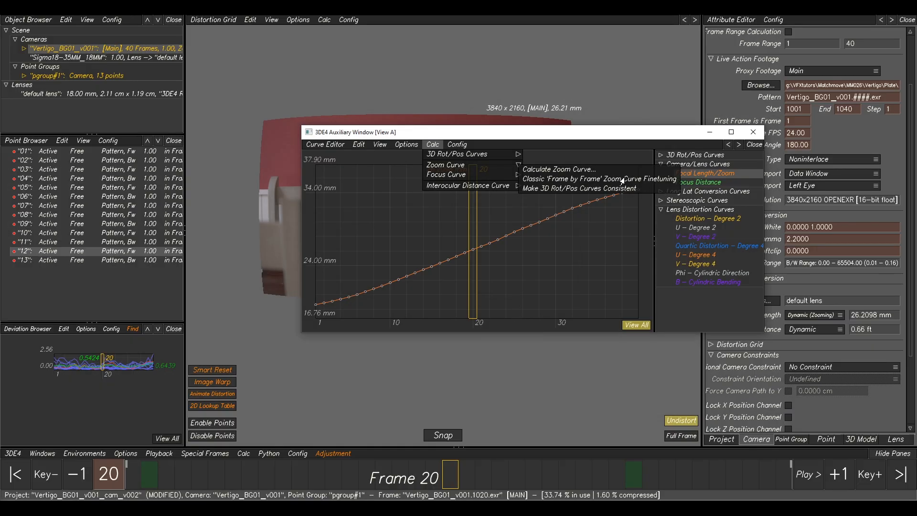
click(622, 179)
click(585, 416)
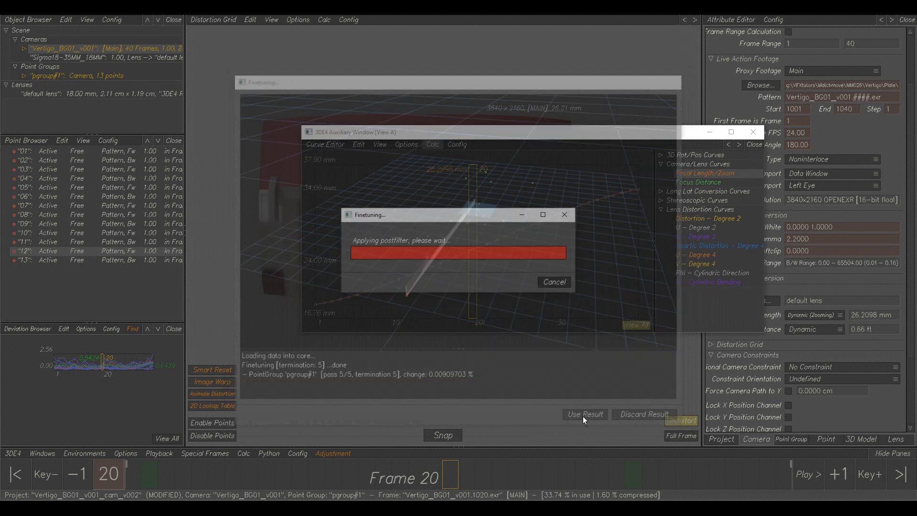
click(599, 179)
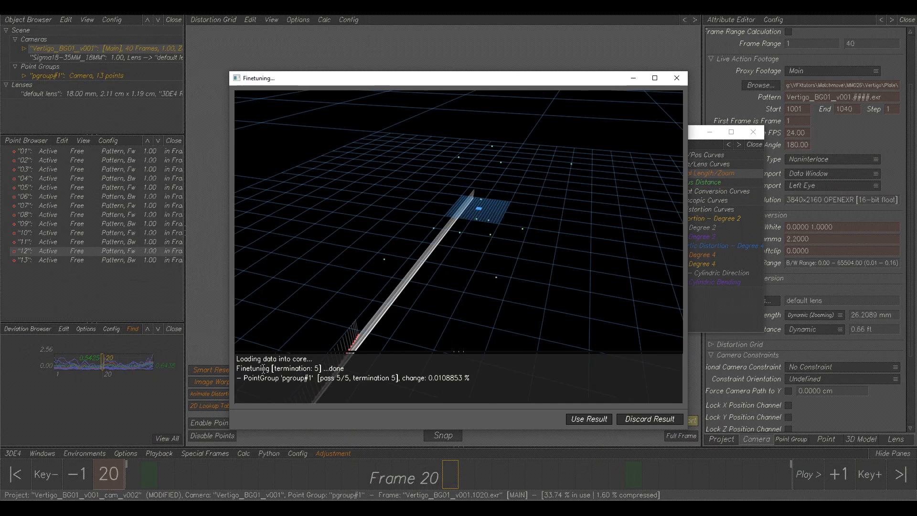
click(591, 419)
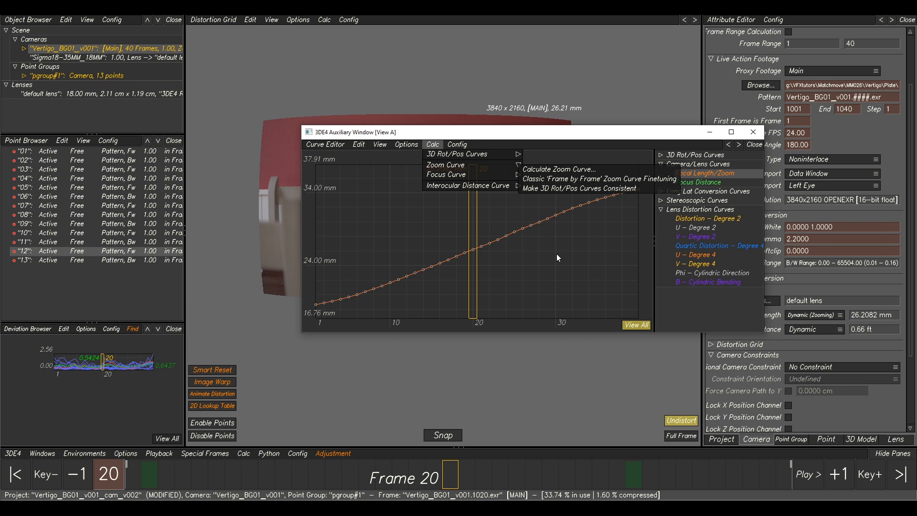
Inspect the Distortion – Degree 2 and Quartic Distortion – Degree 4 curves, then minimize the curve editor.
click(558, 170)
click(704, 220)
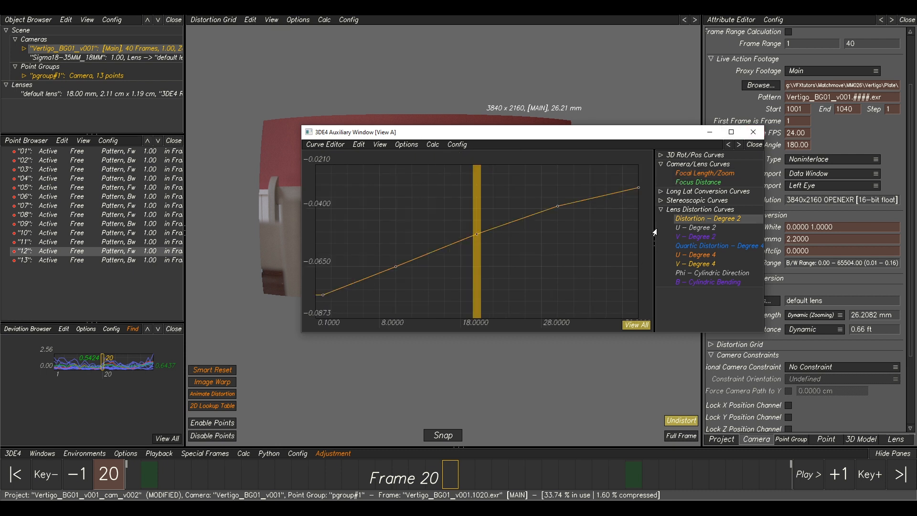
click(705, 246)
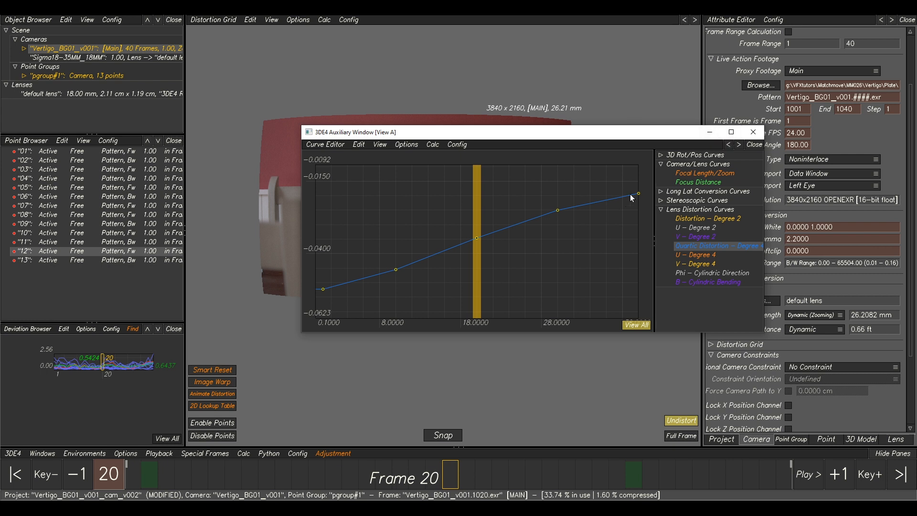
click(709, 132)
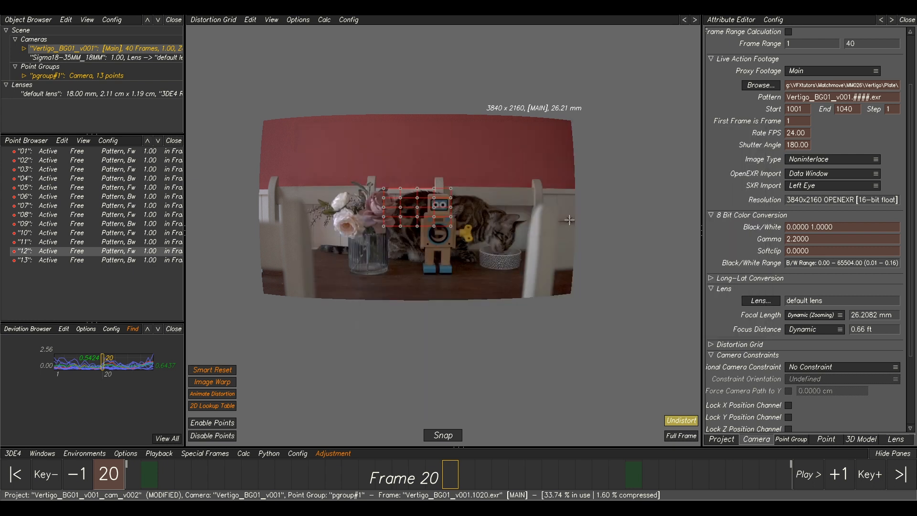
Review the solved points in the Lineup view across the frame range.
key(F5)
middle_drag(374, 263, 700, 409)
click(682, 421)
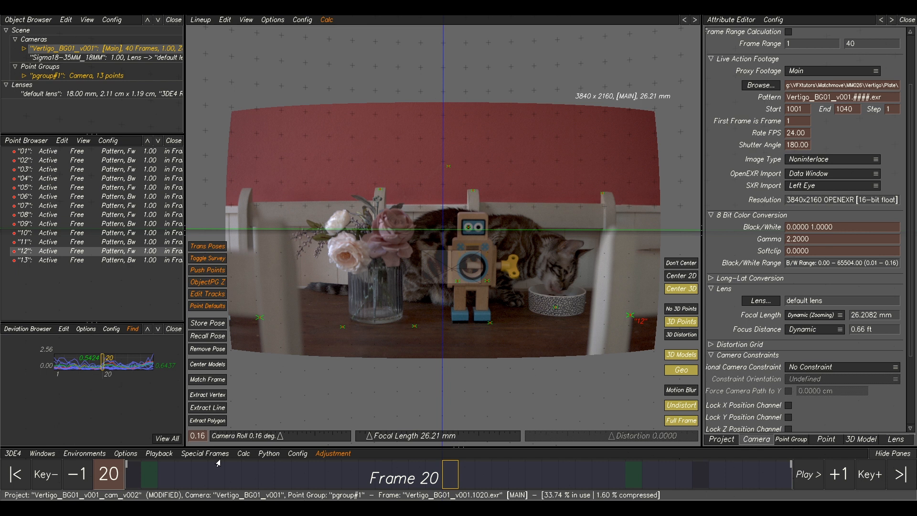
drag(224, 470, 791, 444)
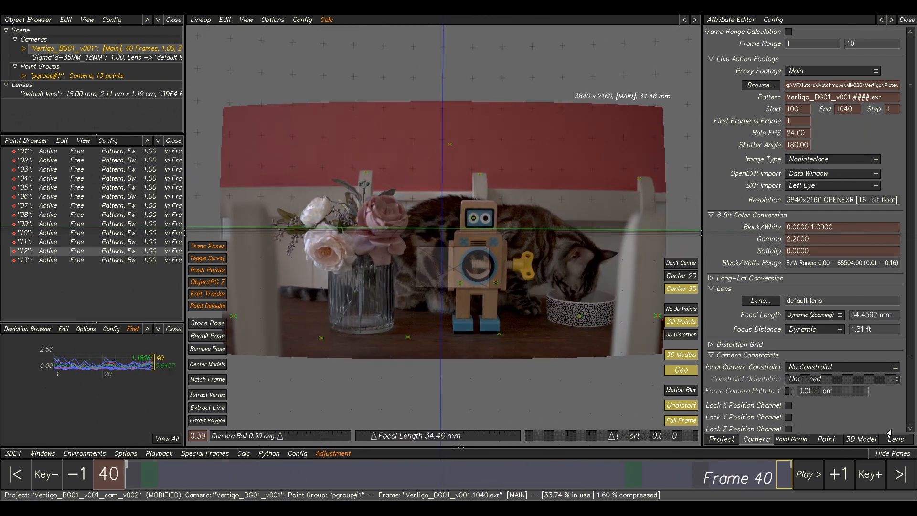
drag(285, 440, 127, 442)
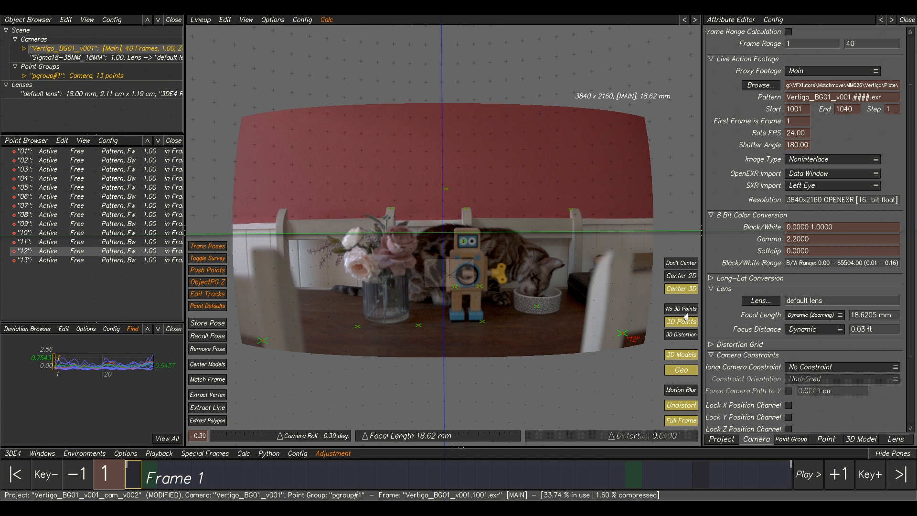
drag(628, 314, 594, 352)
drag(514, 483, 466, 417)
middle_drag(407, 142, 508, 180)
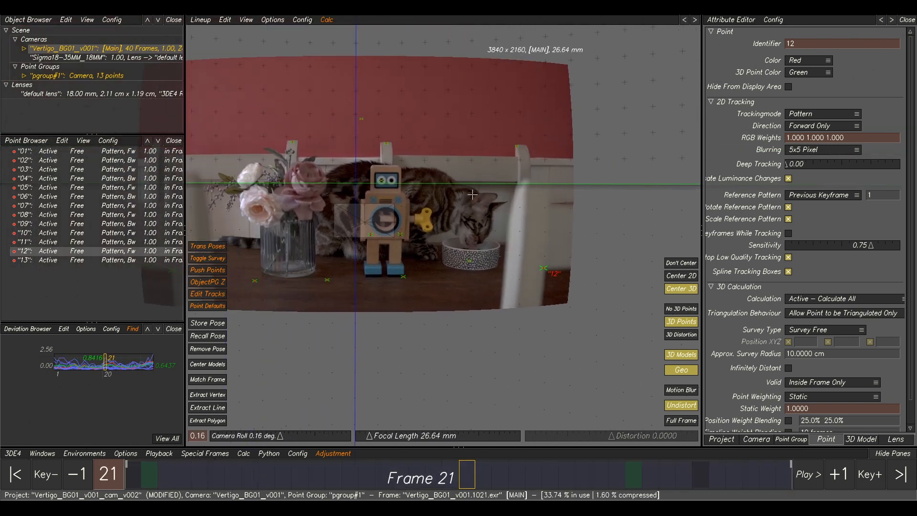
drag(328, 478, 483, 478)
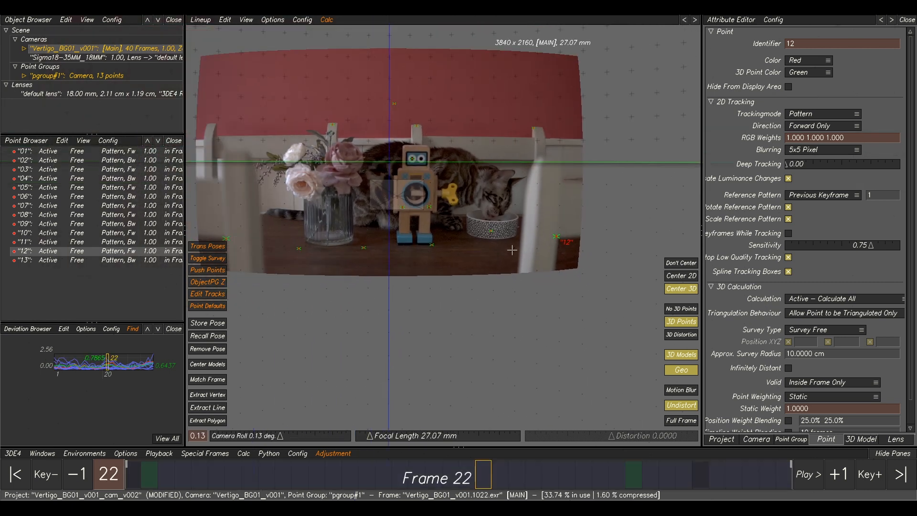
Save the project as a new version named Vertigo_BG01_v001_cam_v003.
click(12, 454)
click(26, 392)
click(502, 104)
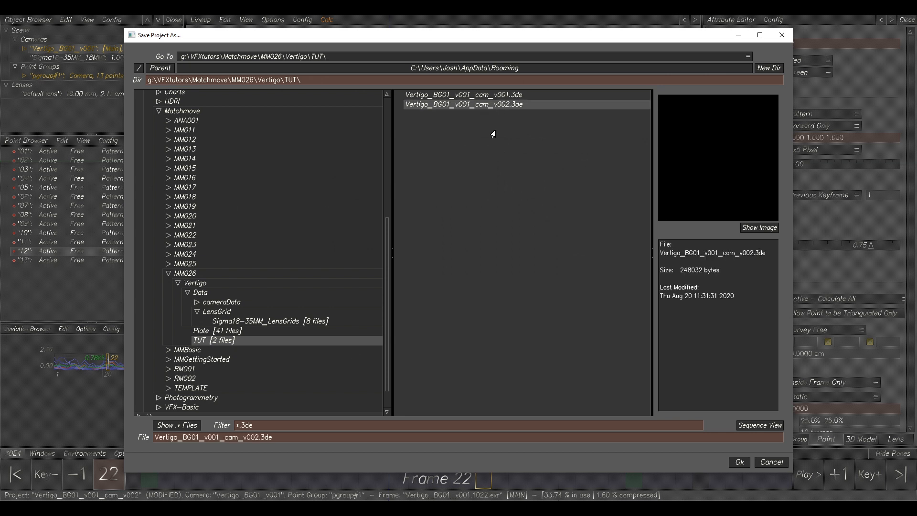
double_click(265, 437)
text(3)
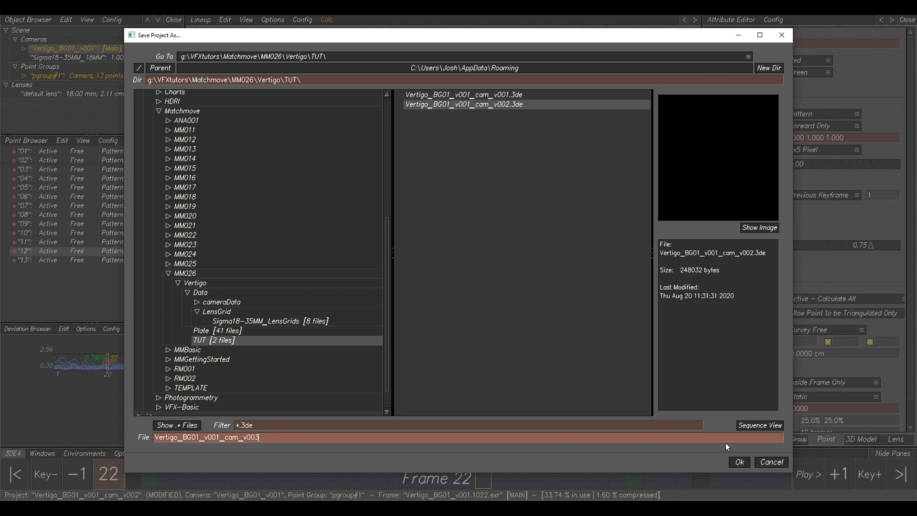
click(739, 462)
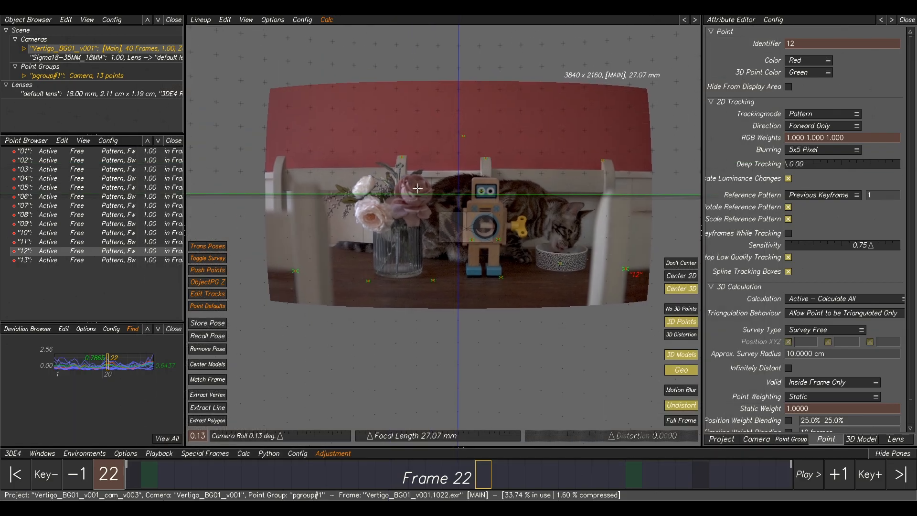
Place a new track on the robot's left chest dial at frame 1 and track it forward.
key(F1)
middle_drag(482, 245, 517, 245)
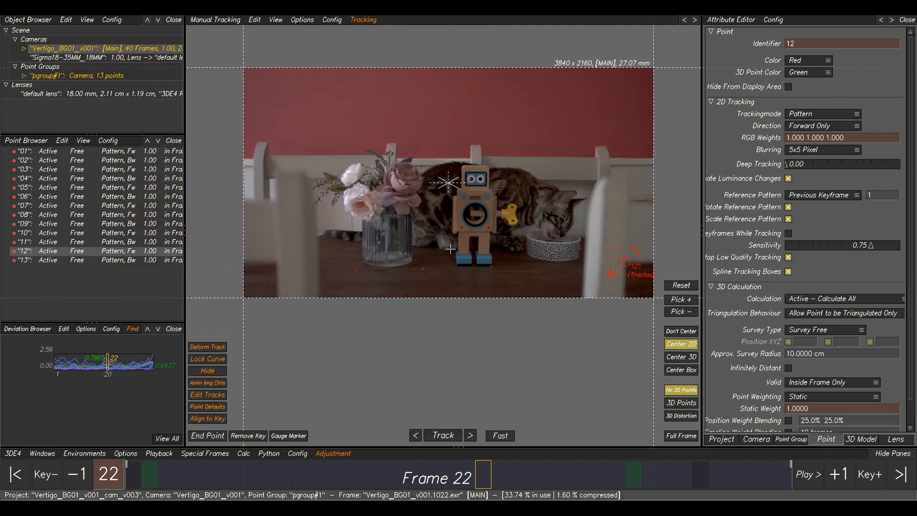
click(451, 250)
drag(427, 477, 494, 478)
drag(565, 418, 512, 380)
drag(376, 468, 90, 392)
scroll(436, 176, up, 3)
scroll(536, 248, up, 5)
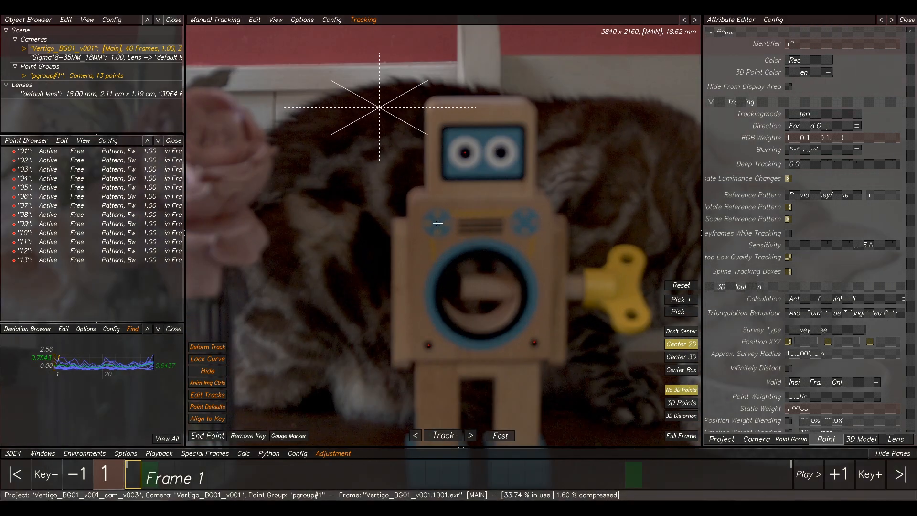
ctrl+click(437, 222)
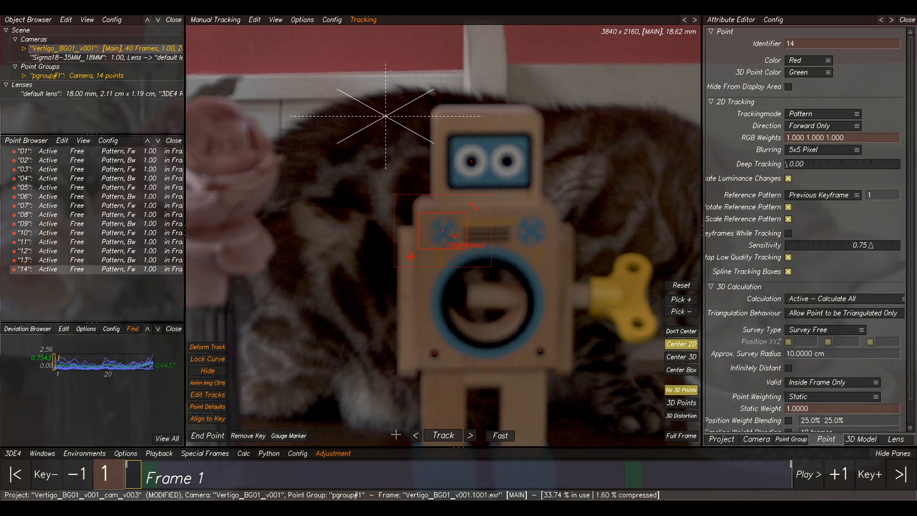
click(456, 435)
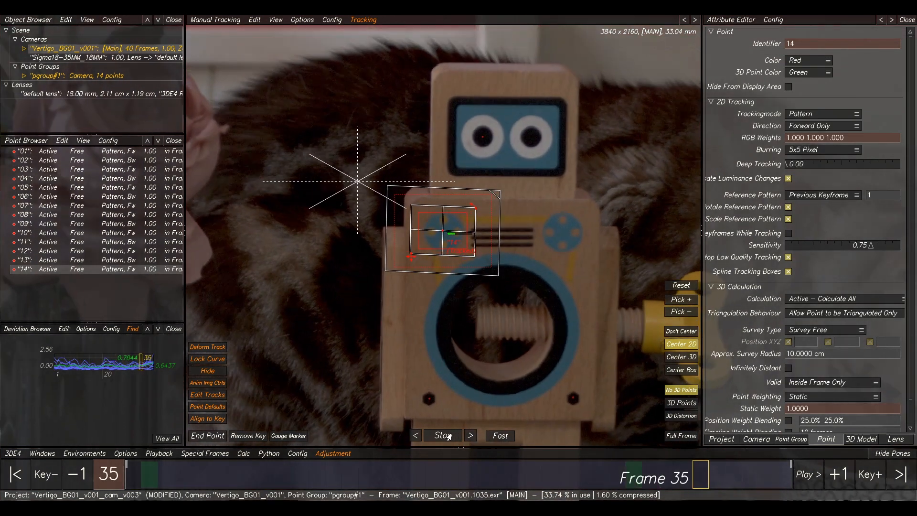
Track the robot's right chest dial backward from the last frame and recalculate the solve, keeping the result.
ctrl+click(568, 231)
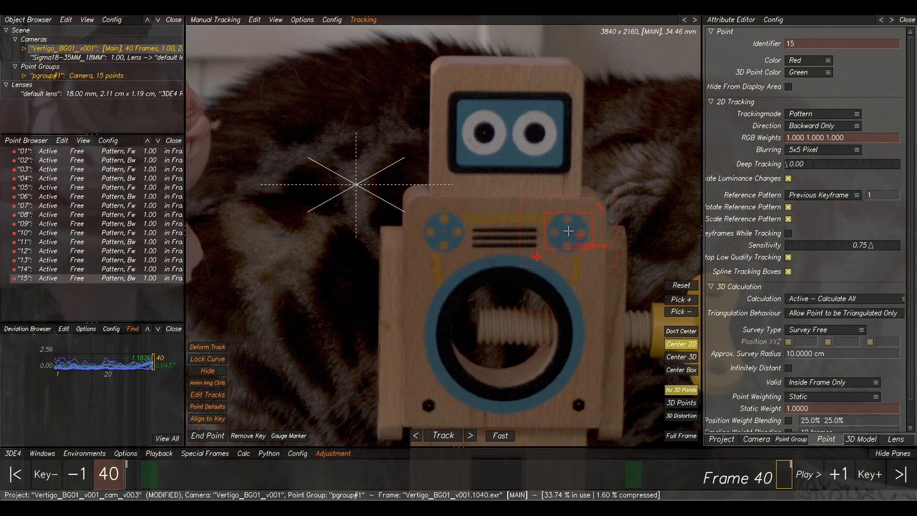
click(443, 435)
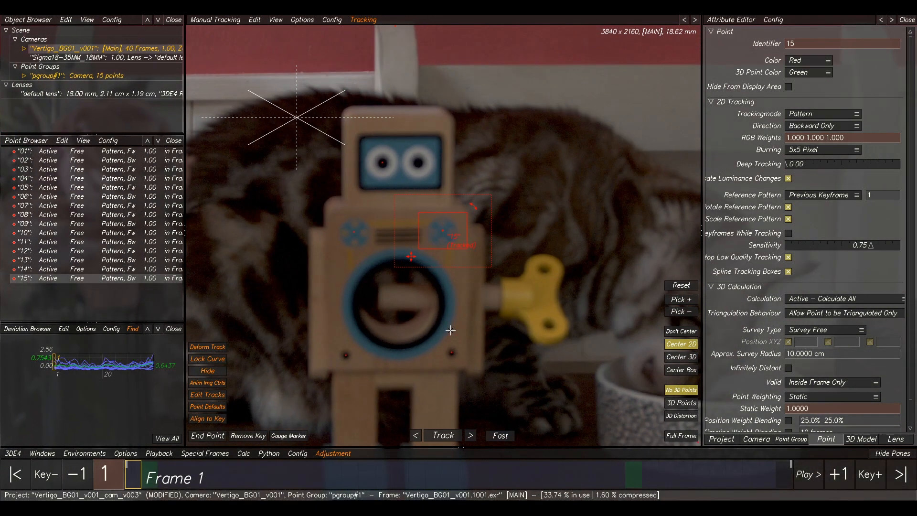
key(alt+c)
click(588, 419)
scroll(479, 242, down, 2)
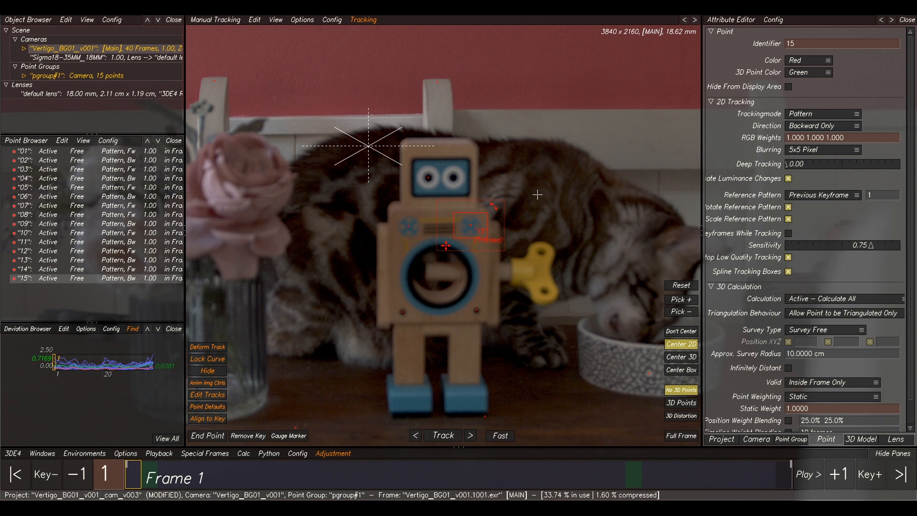
Select the points on the robot and create a mesh from them with Mesh From Points.
key(F6)
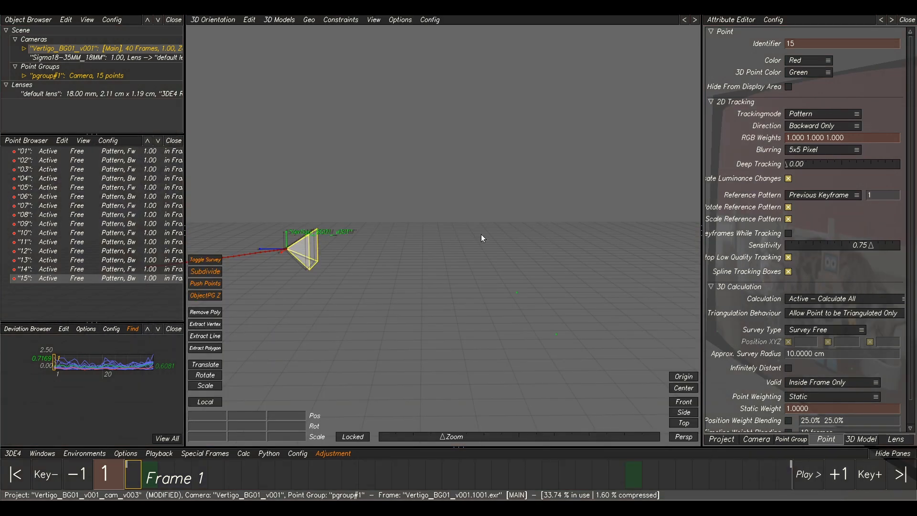
key(F5)
drag(478, 218, 323, 323)
key(F6)
middle_drag(448, 264, 507, 287)
click(279, 20)
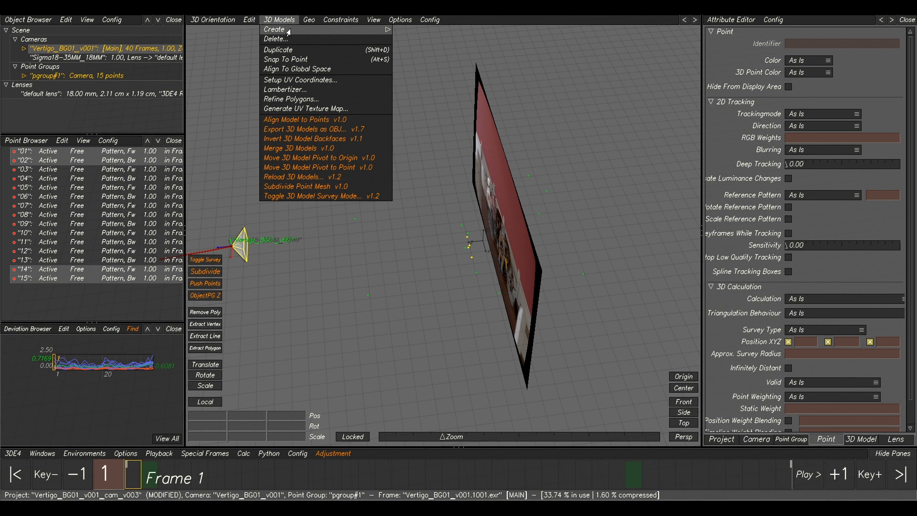
mouse_move(288, 32)
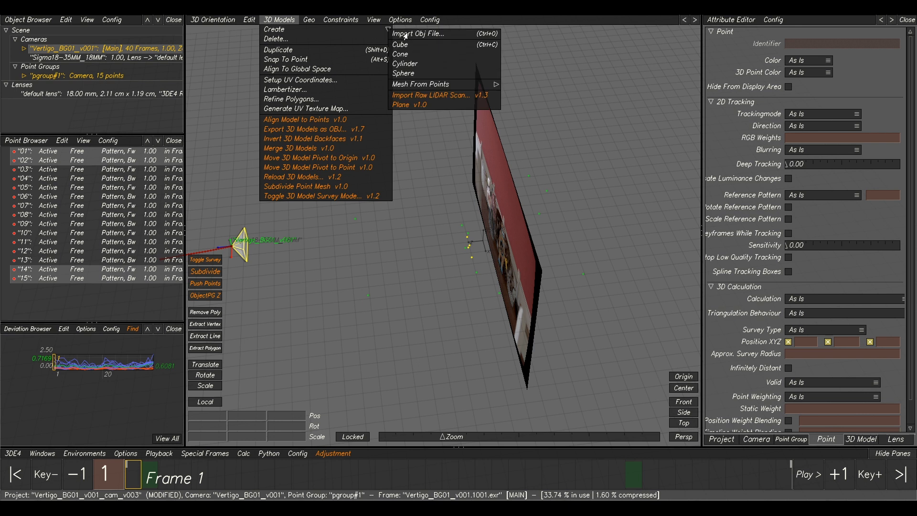
mouse_move(464, 88)
click(514, 88)
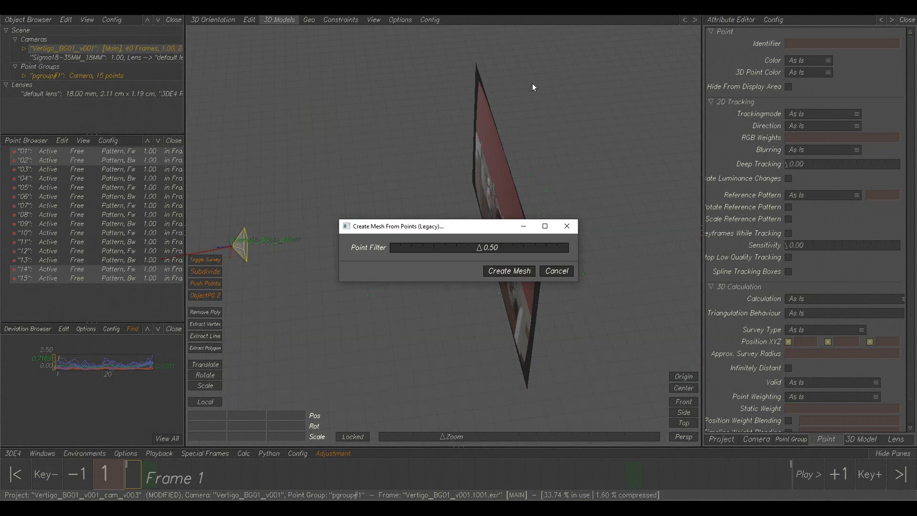
click(508, 271)
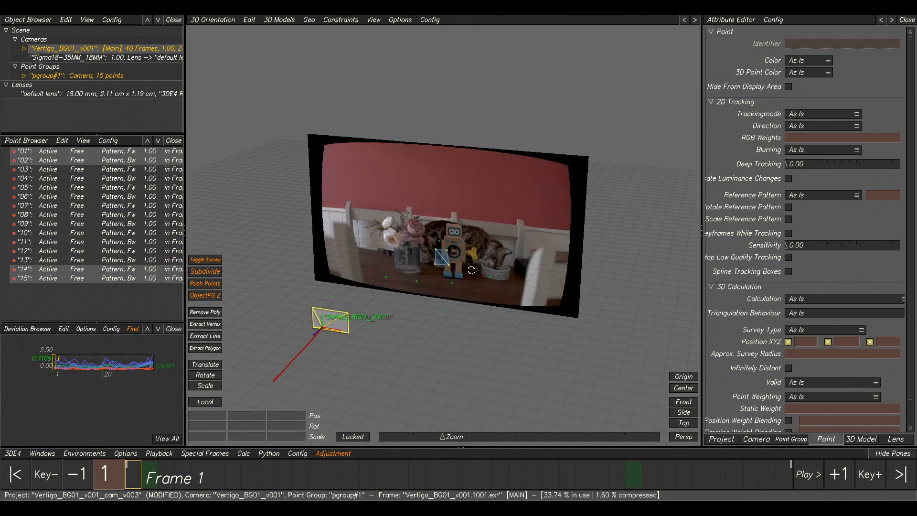
Play back the shot in the Lineup view to review the mesh and tracks against the plate.
alt+drag(415, 291, 494, 299)
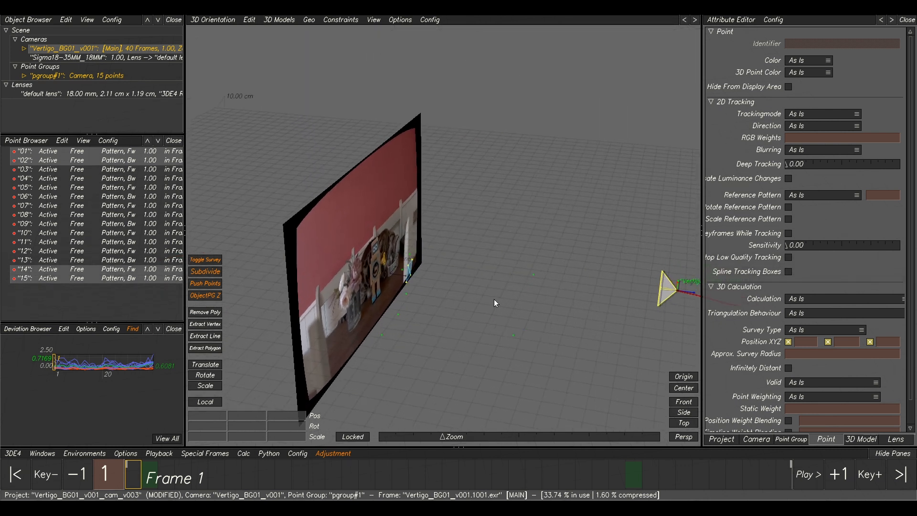
key(F6)
scroll(506, 278, down, 5)
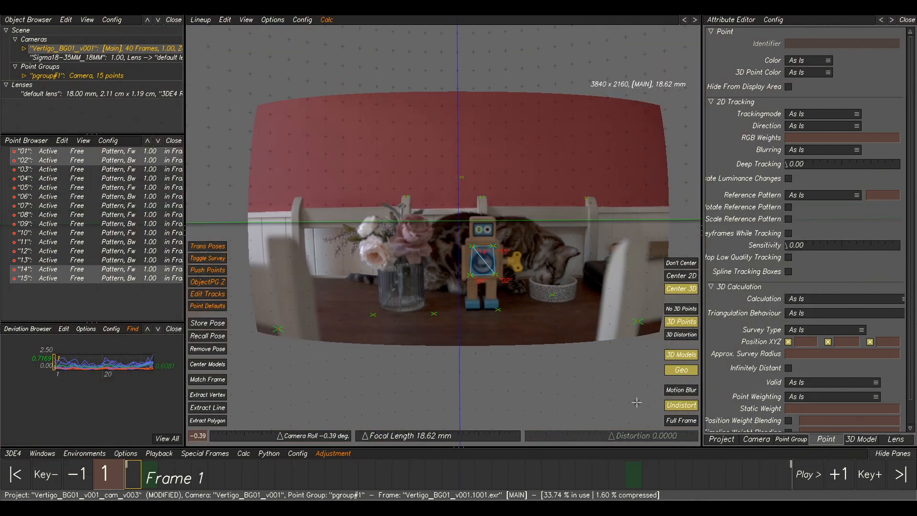
click(682, 421)
key(space)
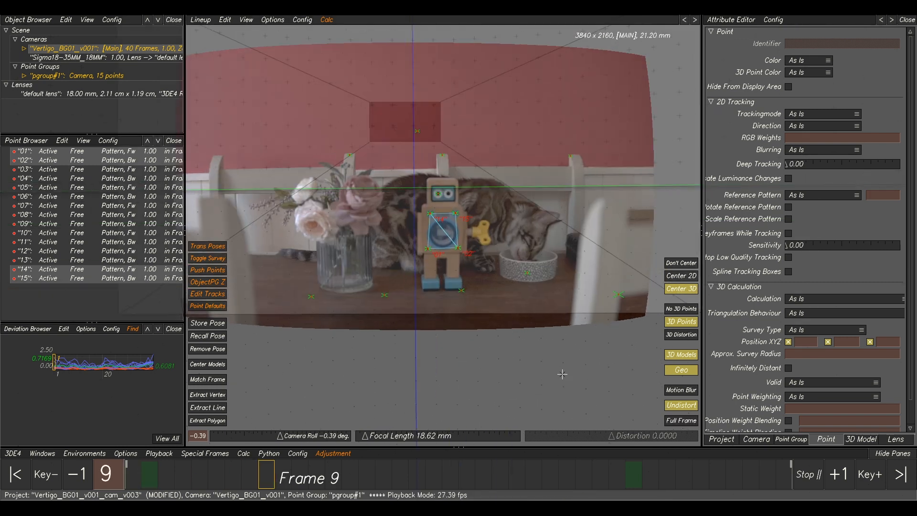
click(528, 357)
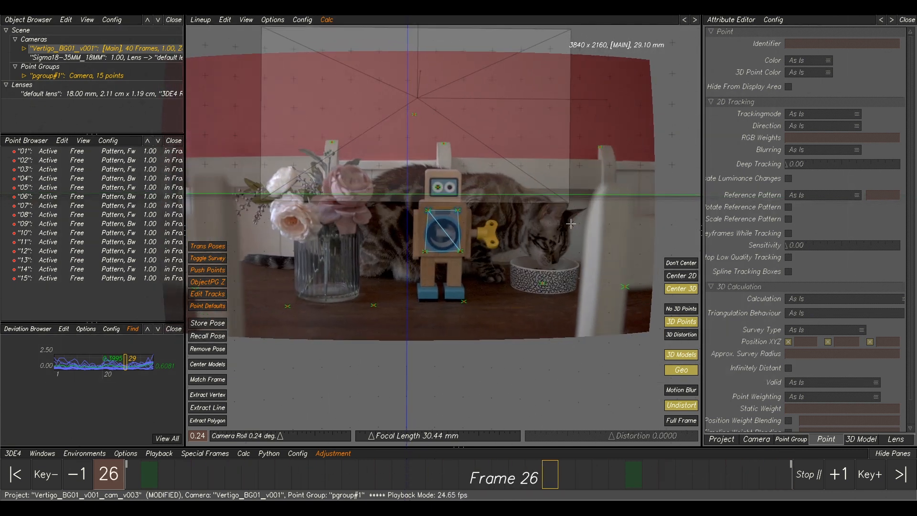
Open the curve editor and examine the Distortion – Degree 2 and Quartic Distortion – Degree 4 lens curves.
click(459, 473)
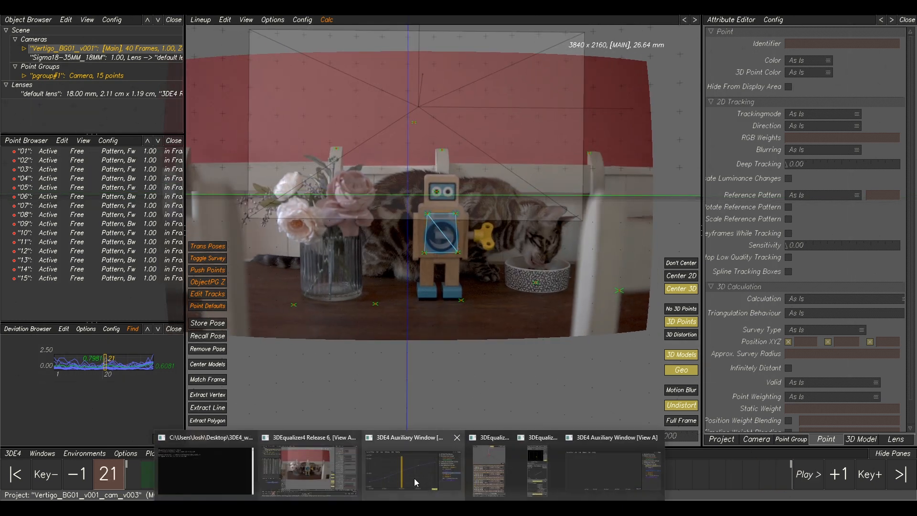
click(414, 478)
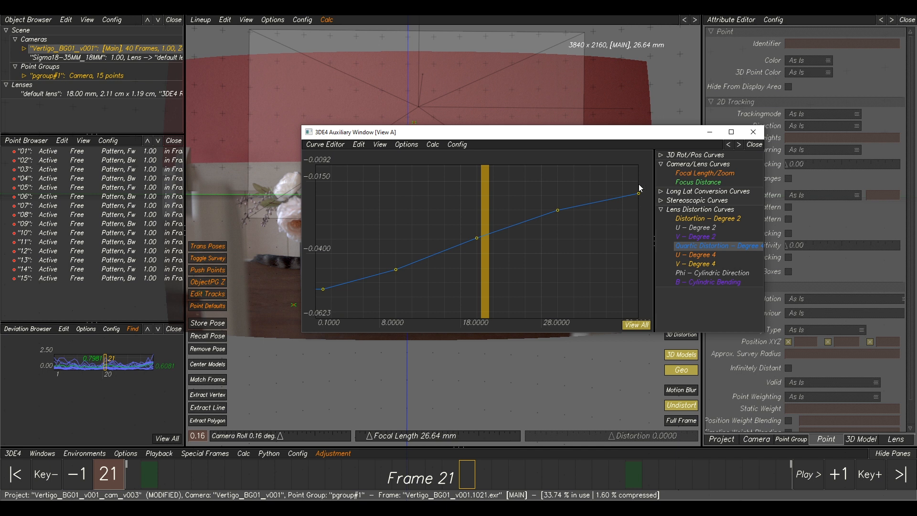
click(692, 220)
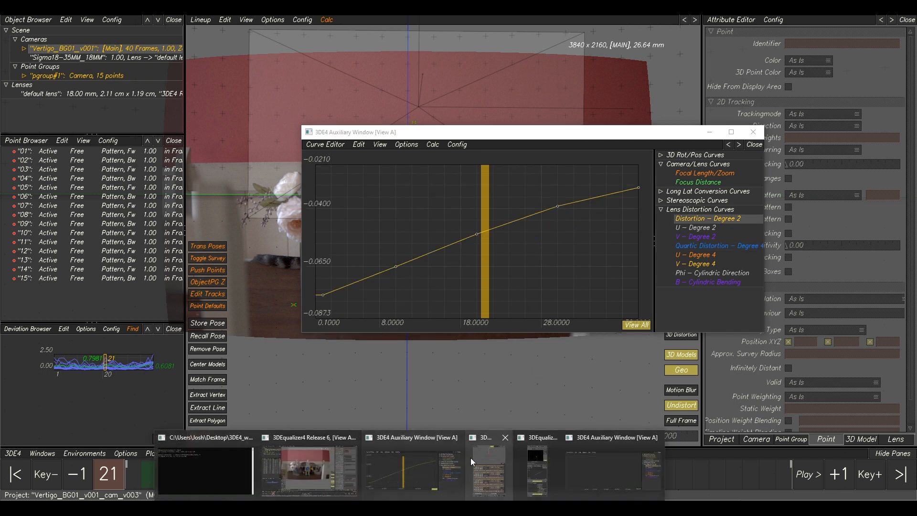
click(471, 458)
click(579, 434)
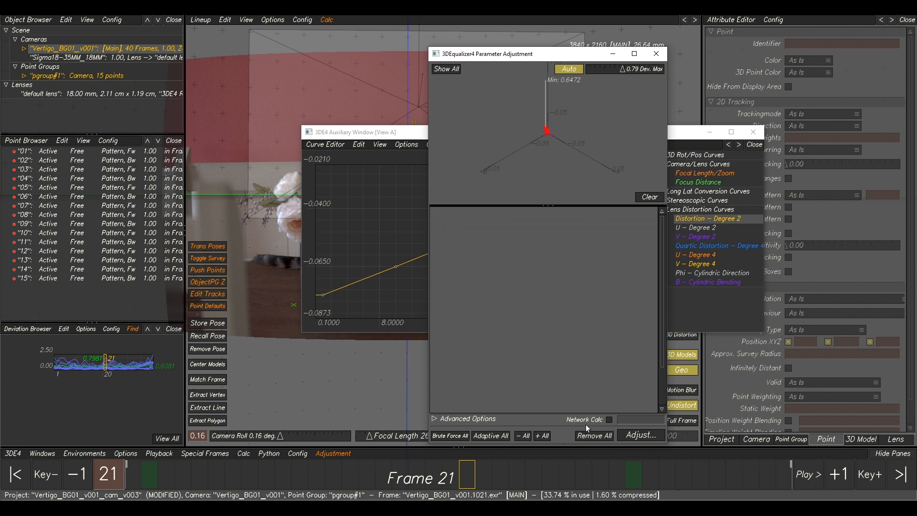
click(408, 223)
click(701, 246)
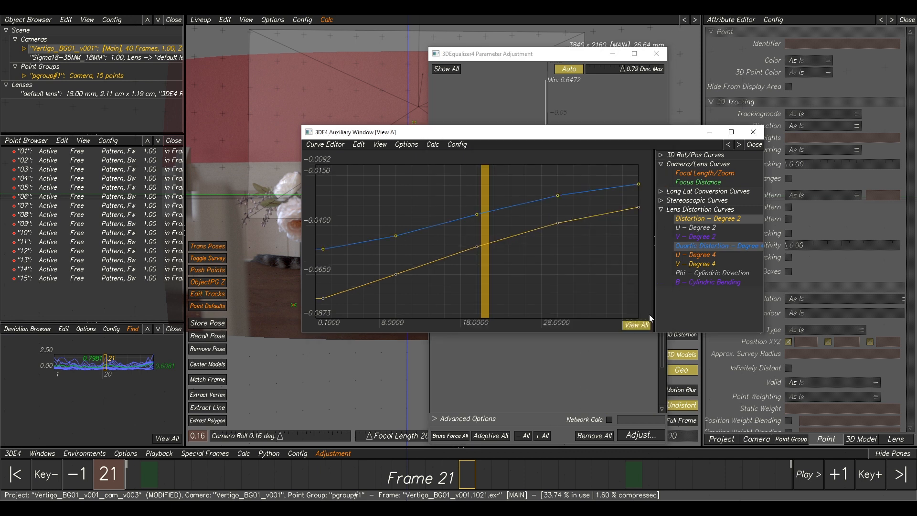
scroll(594, 260, down, 2)
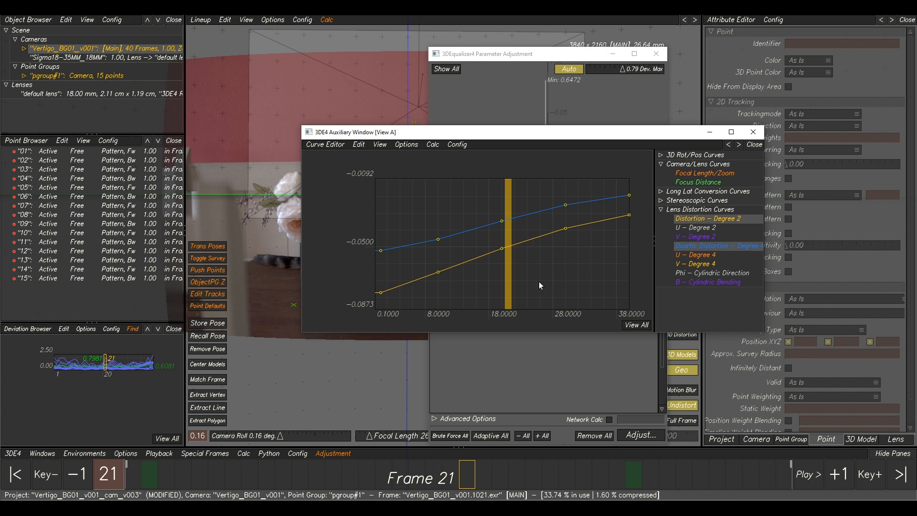
Adjust both distortion curves' vertices adaptively within -0.05 to 0.05, transfer the best parameters, and recalculate the solve, keeping the result.
click(322, 457)
click(379, 368)
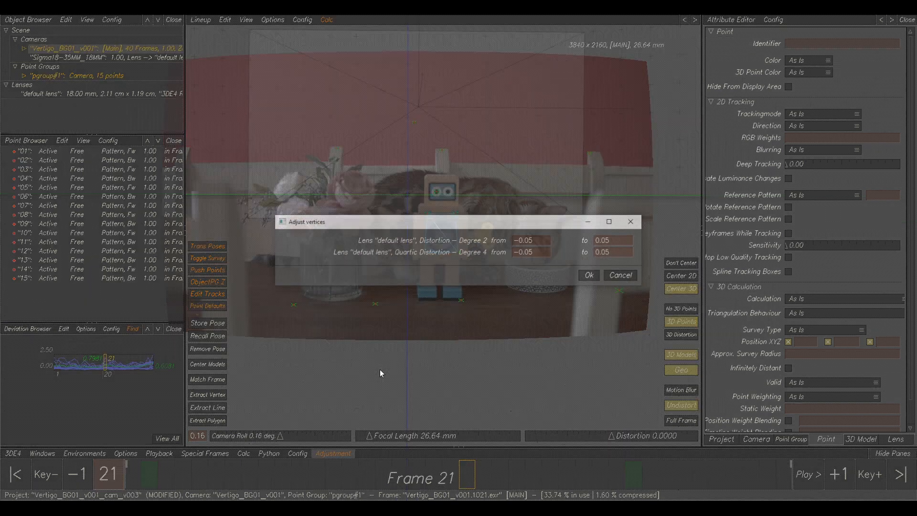
click(591, 276)
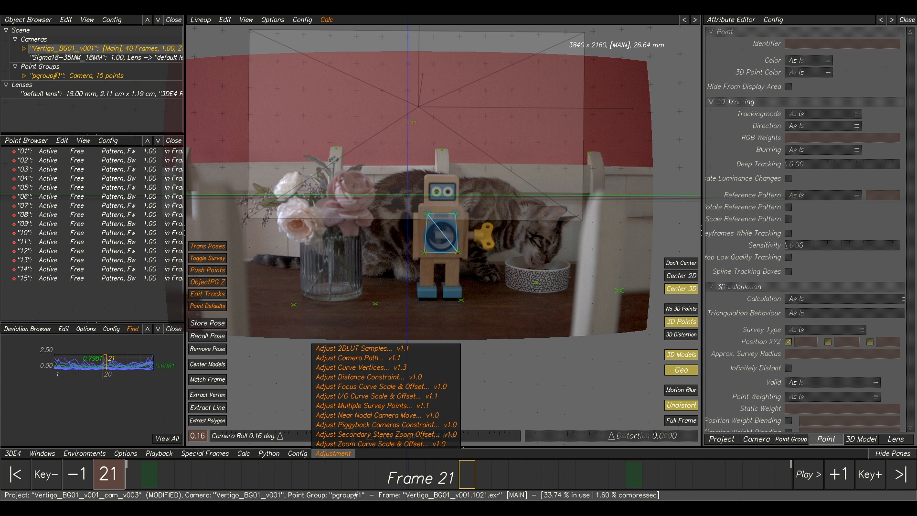
click(489, 448)
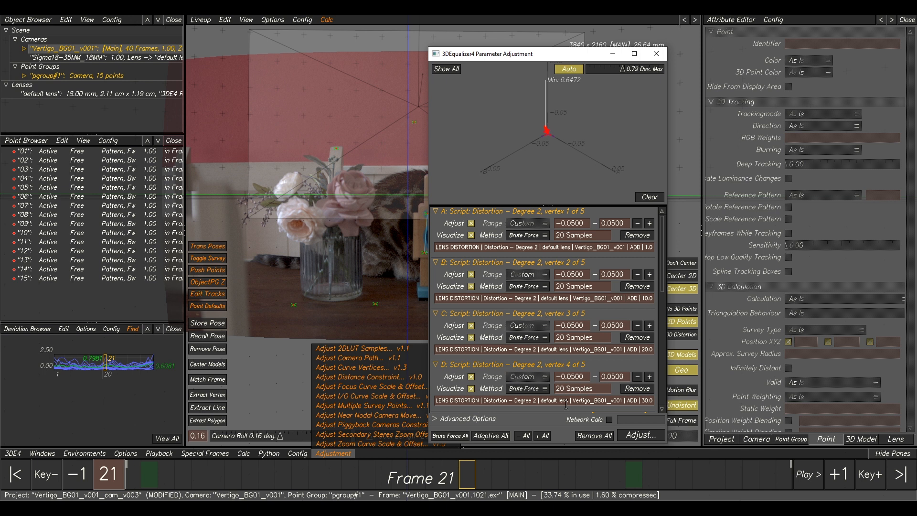
click(483, 436)
click(648, 198)
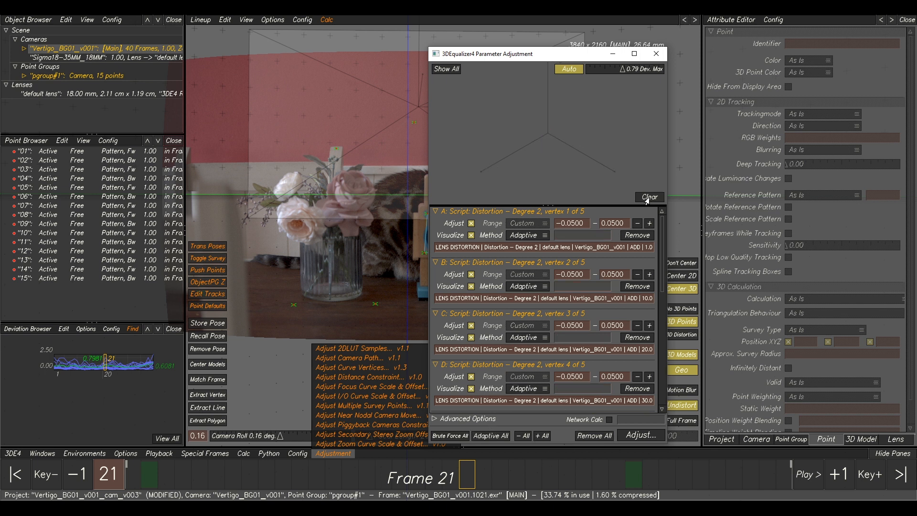
click(636, 436)
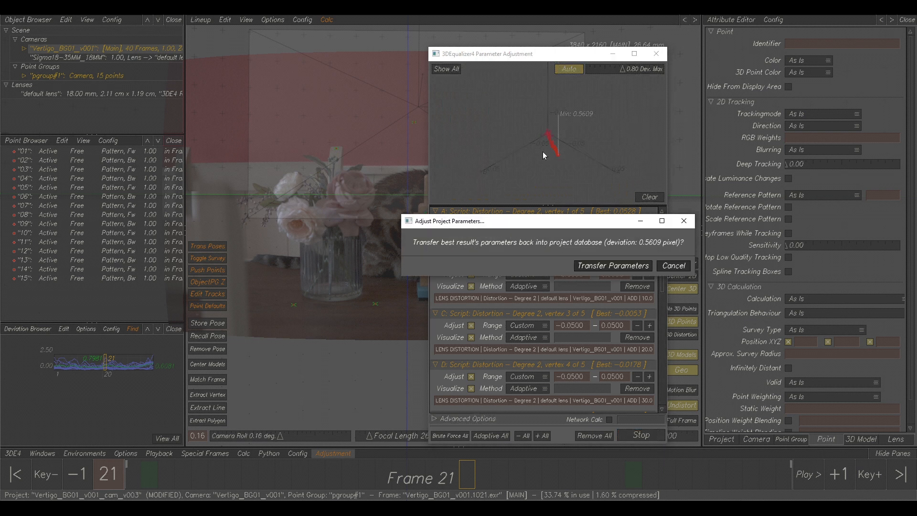
click(613, 265)
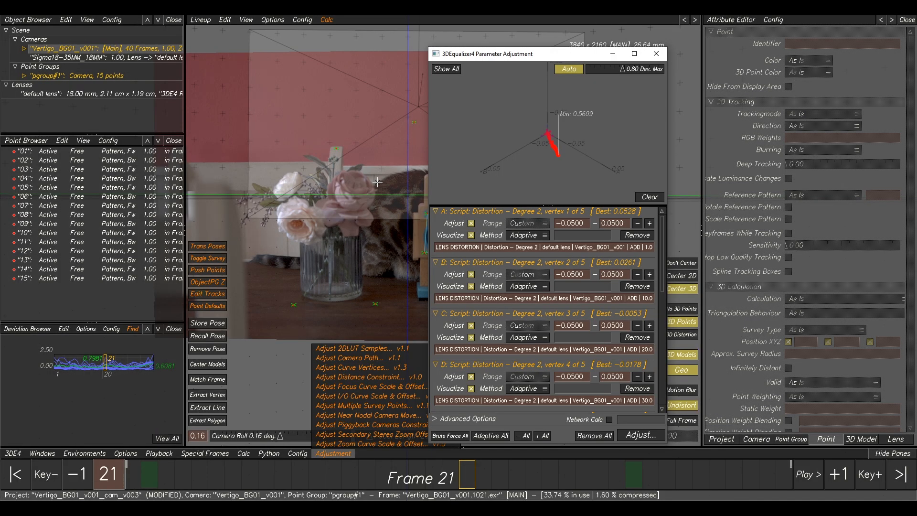
key(alt+c)
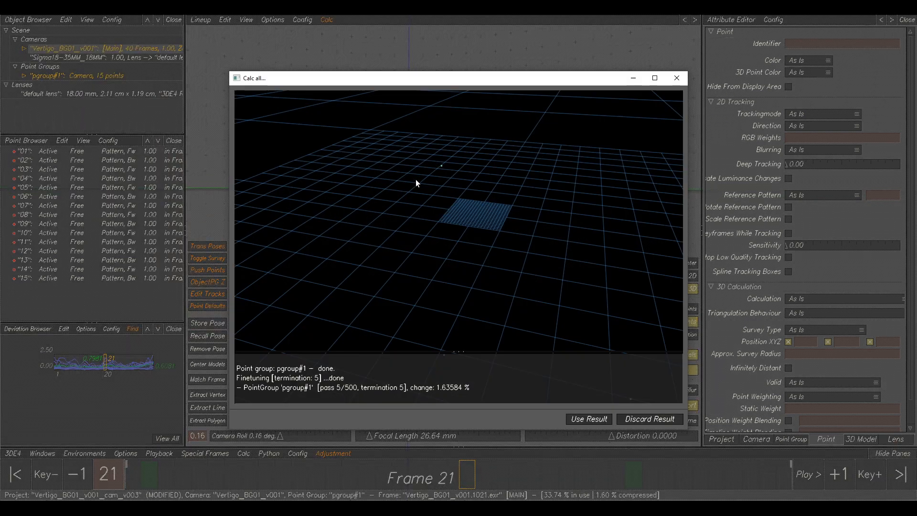
click(589, 419)
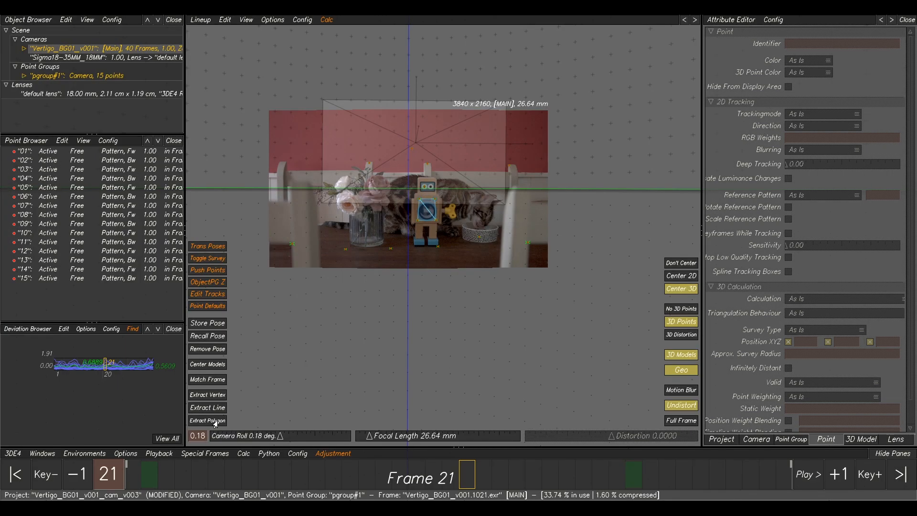
Scrub through the shot in the Lineup and Manual Tracking views to review the updated solve.
middle_drag(415, 236, 433, 262)
scroll(438, 258, up, 3)
scroll(449, 258, down, 2)
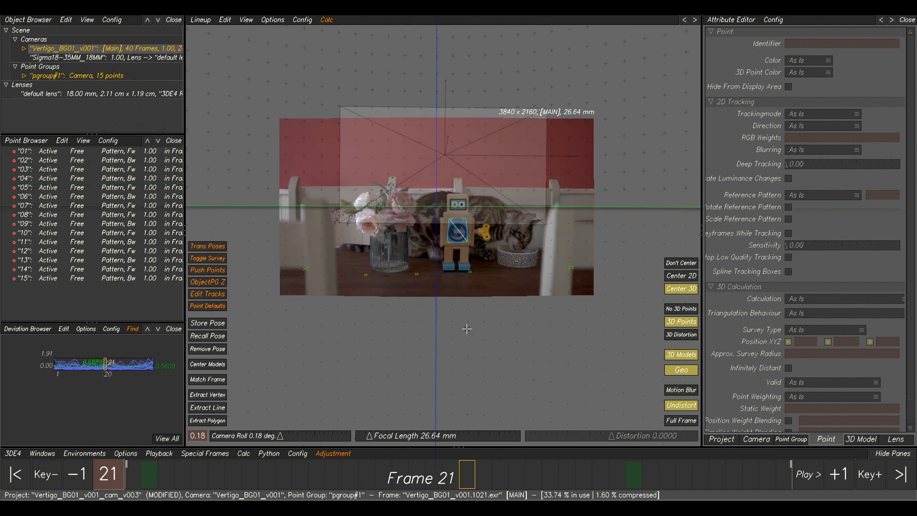
drag(399, 471, 684, 430)
key(F2)
middle_drag(458, 260, 498, 261)
Open the curve editor to inspect the adjusted Distortion – Degree 2 and Quartic Distortion curves, then close it.
mouse_move(410, 507)
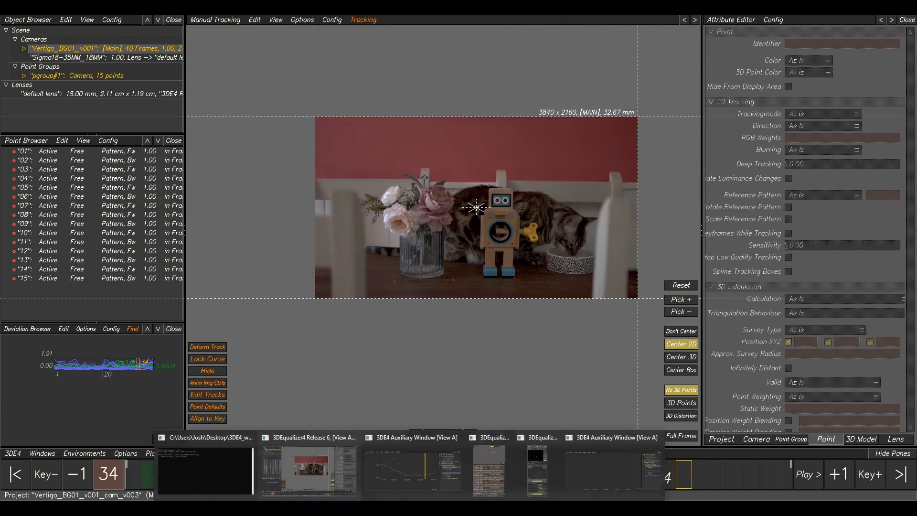
click(430, 470)
click(695, 220)
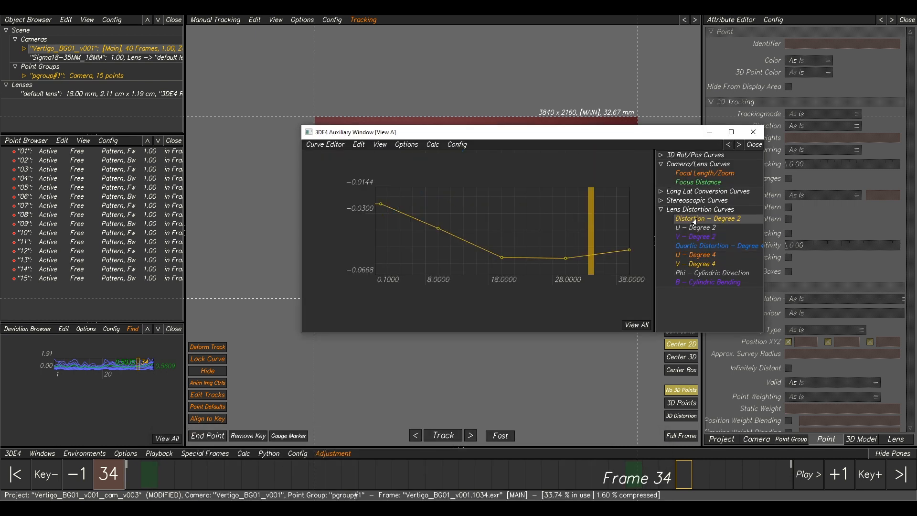
click(637, 325)
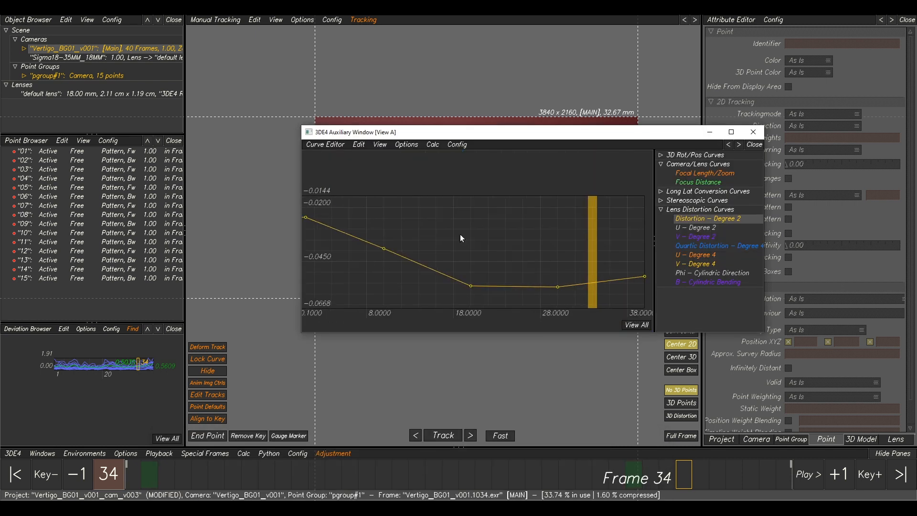
click(721, 247)
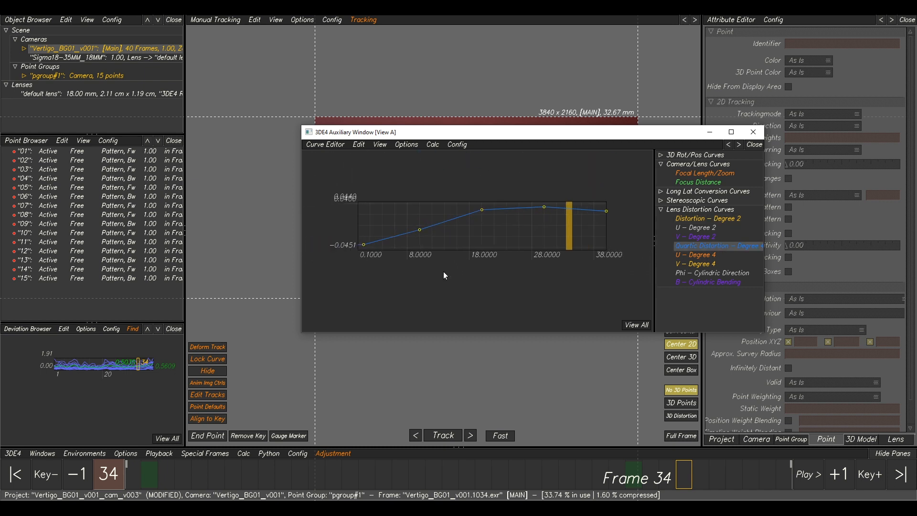
click(702, 219)
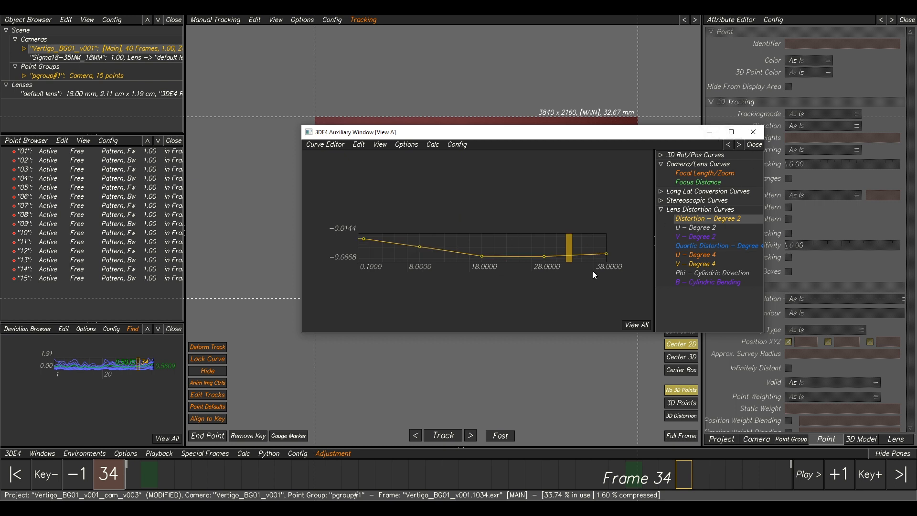
click(709, 132)
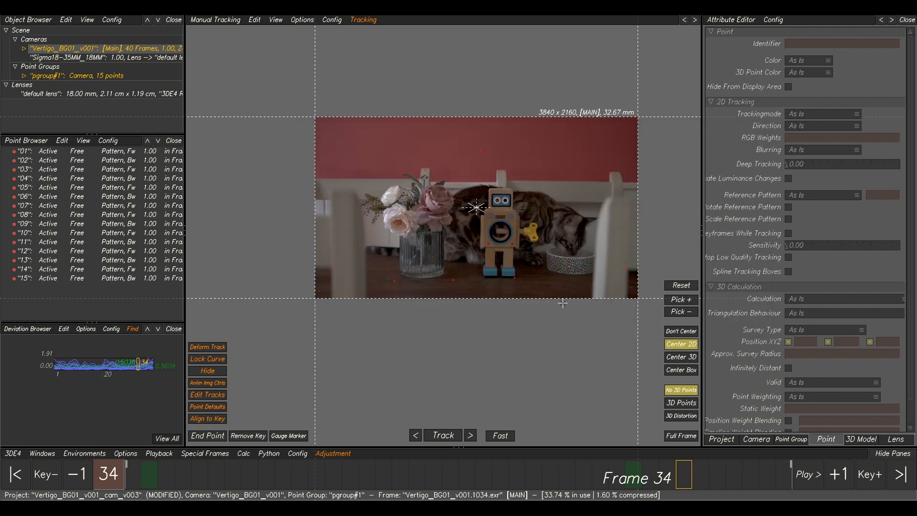
Scrub through the Lineup view again to check the points and mesh alignment.
key(F2)
mouse_move(680, 468)
mouse_down()
mouse_move(399, 469)
mouse_move(347, 459)
mouse_move(615, 454)
mouse_move(571, 445)
mouse_move(733, 452)
mouse_up()
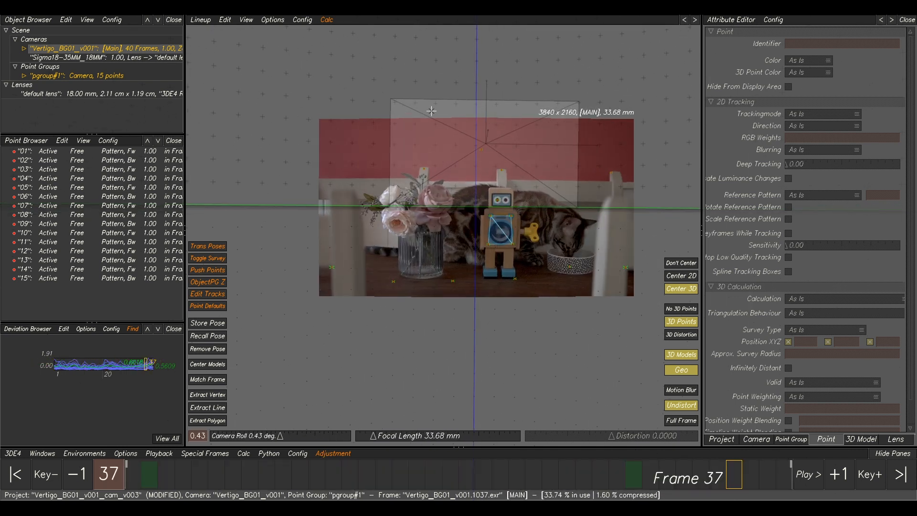
drag(740, 479, 687, 424)
scroll(428, 254, up, 5)
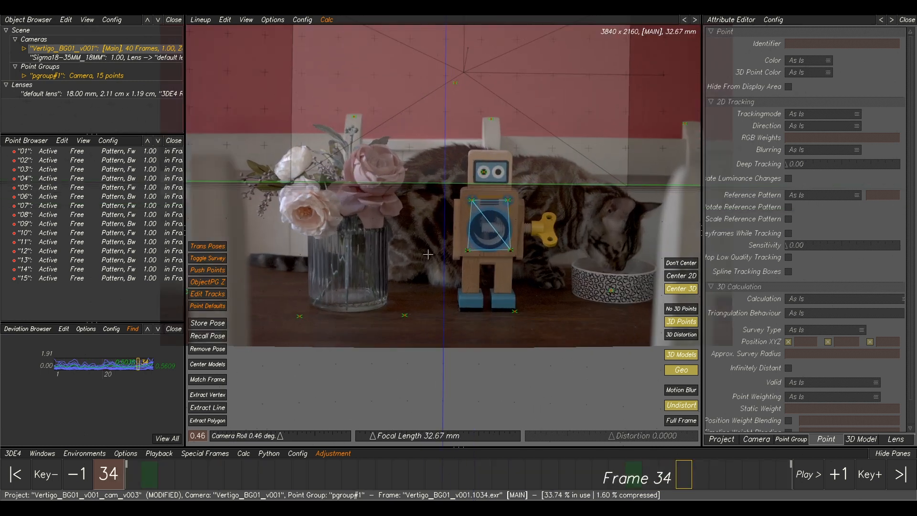
Place a new track on the pink rose at frame 1 and track it forward.
key(F2)
scroll(281, 216, up, 2)
middle_drag(281, 216, 340, 228)
drag(284, 470, 134, 472)
scroll(483, 253, up, 4)
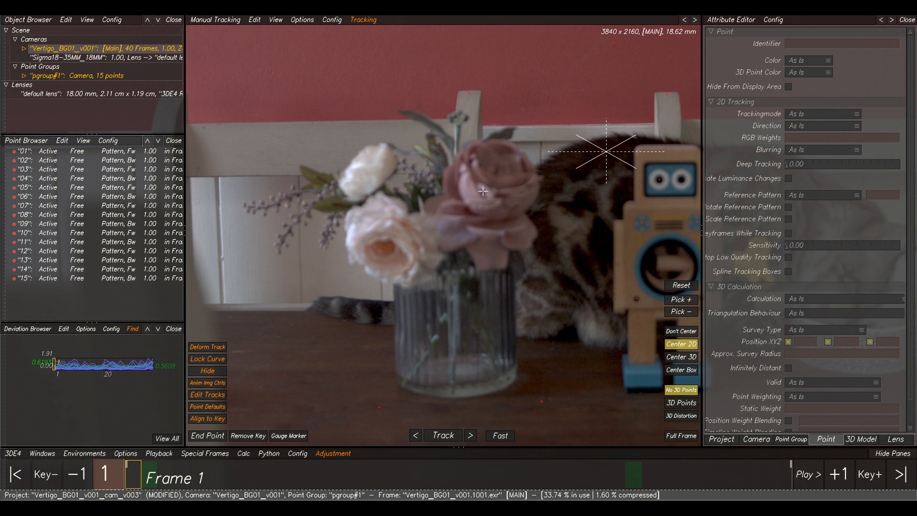
ctrl+click(484, 196)
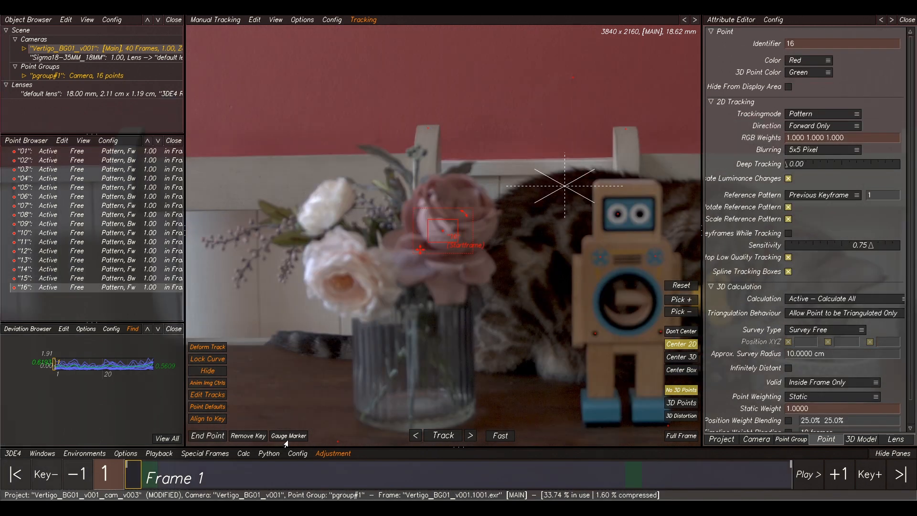
click(444, 435)
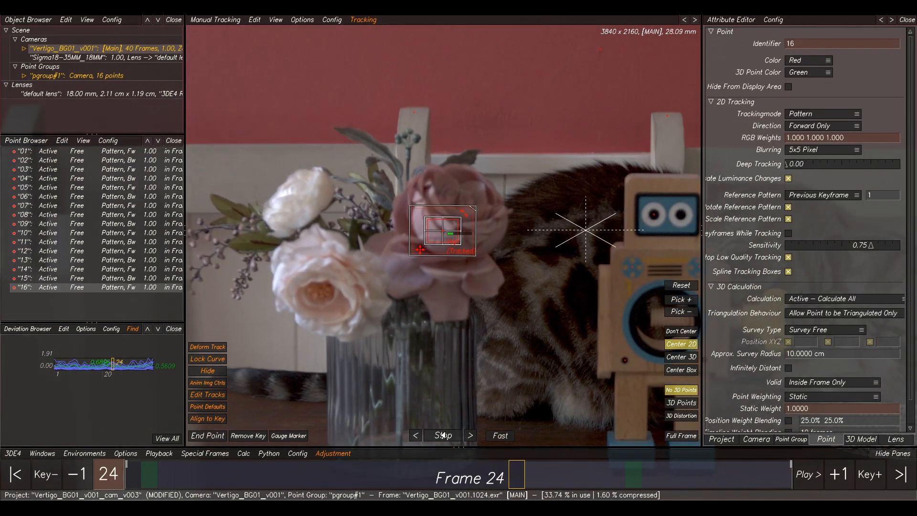
Place a track on the table left of the vase at frame 40, track it backward, and recalculate the solve, keeping the result.
middle_drag(380, 328, 535, 143)
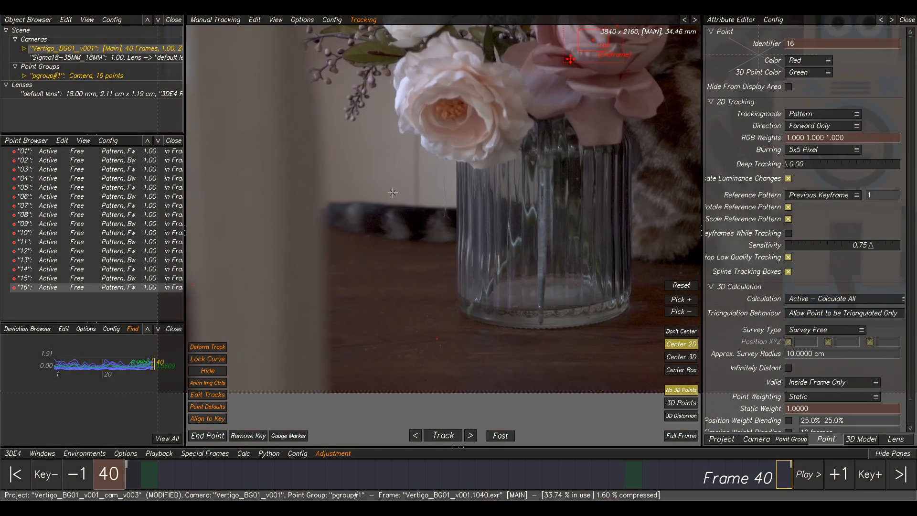
scroll(383, 245, up, 3)
ctrl+click(389, 256)
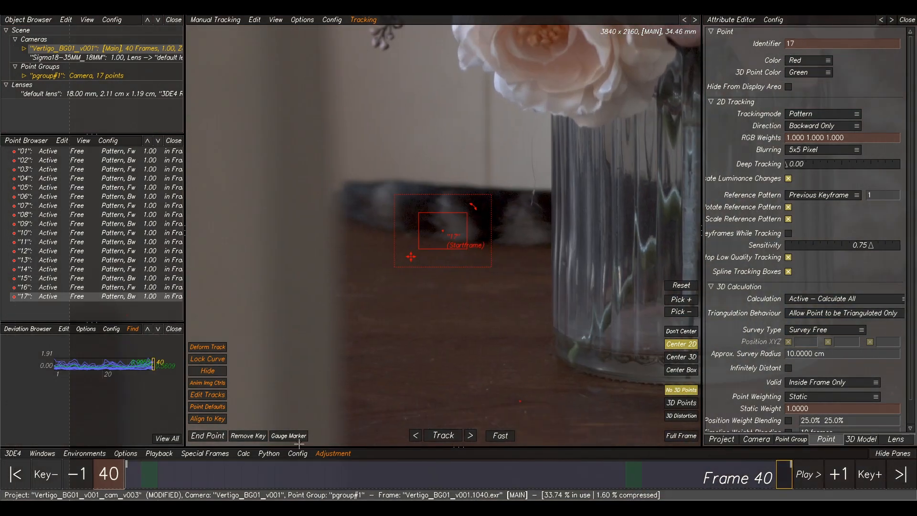
click(444, 435)
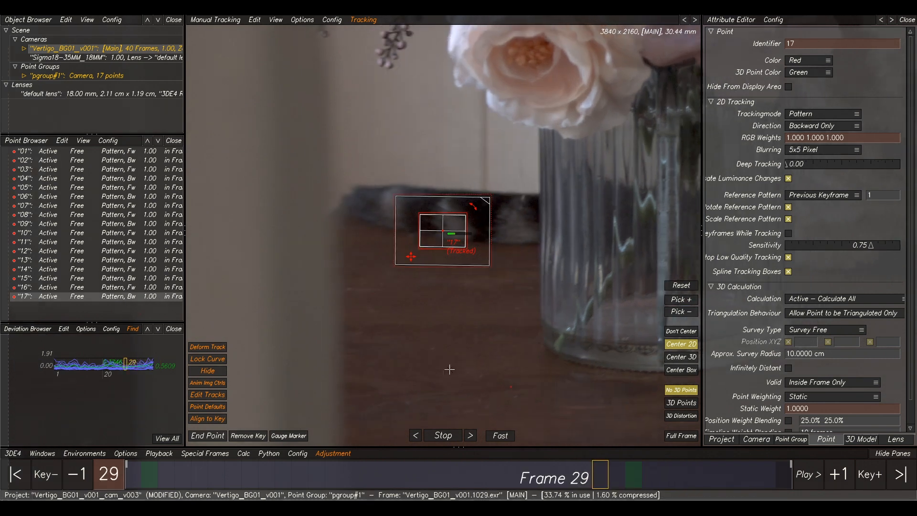
key(alt+c)
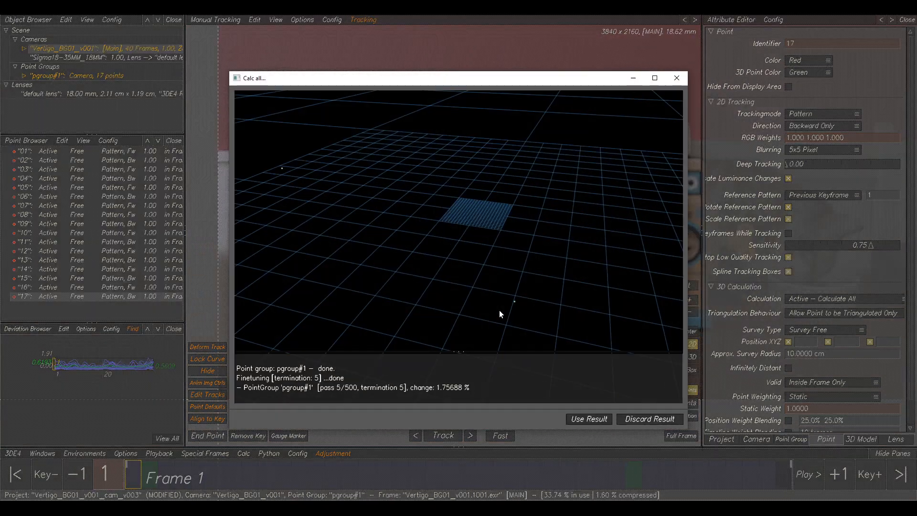
click(589, 419)
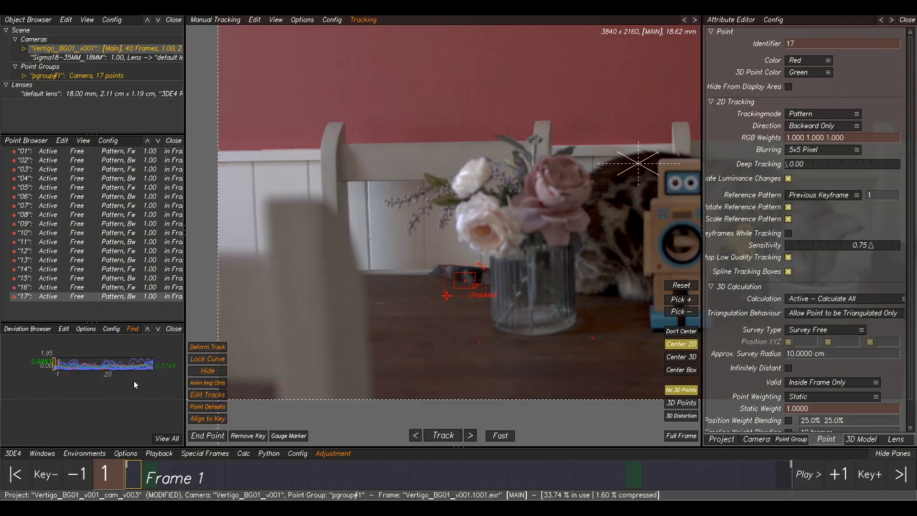
Scrub through the Lineup view to check the tracked points and robot mesh alignment across frames.
middle_drag(658, 326, 542, 326)
scroll(542, 326, down, 2)
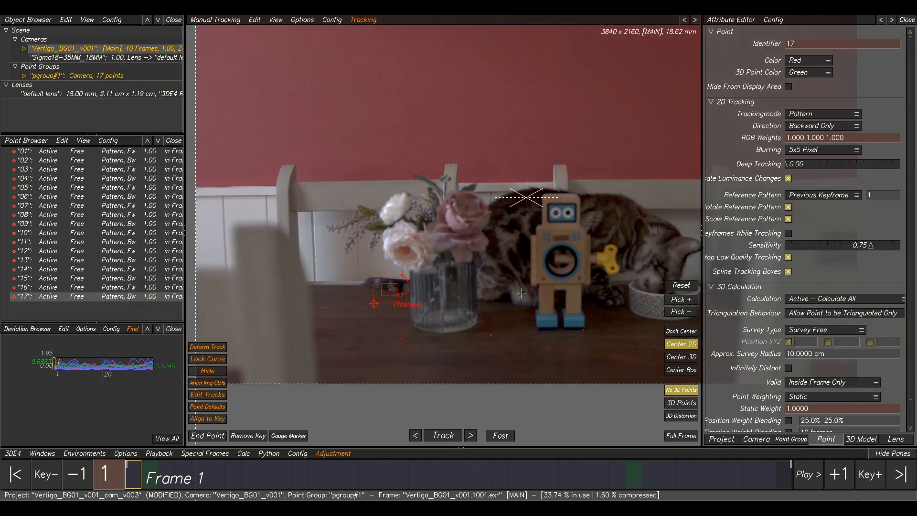
scroll(521, 293, down, 1)
click(510, 348)
scroll(496, 242, down, 3)
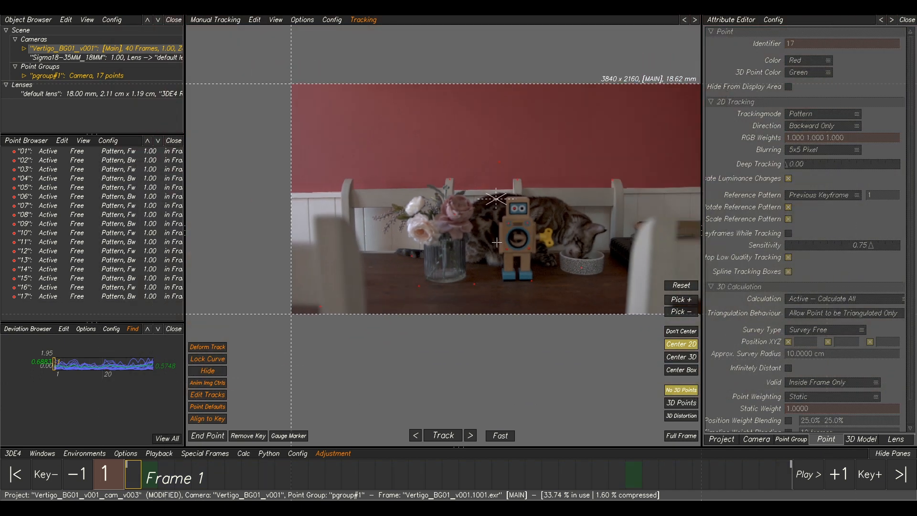
key(F5)
middle_drag(519, 262, 501, 262)
drag(492, 464, 831, 487)
scroll(501, 235, up, 4)
middle_drag(501, 235, 453, 250)
drag(480, 471, 601, 474)
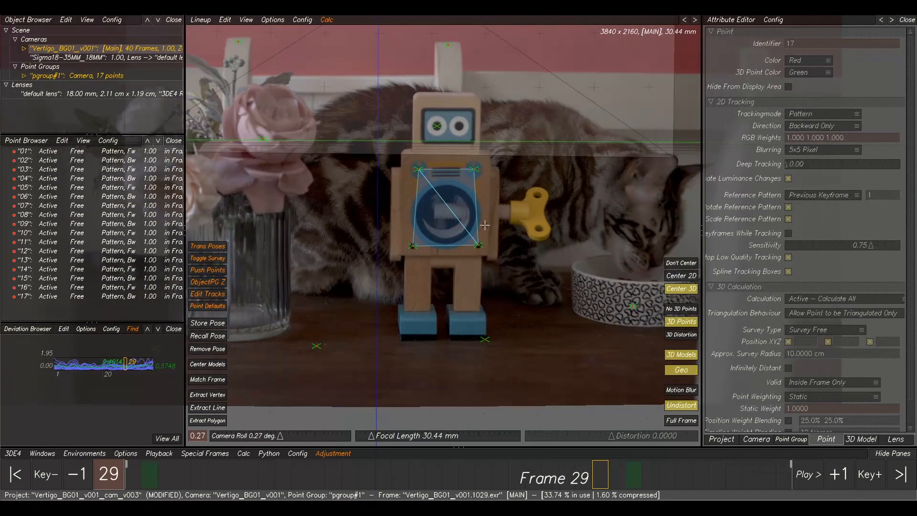
click(577, 289)
drag(476, 467, 533, 382)
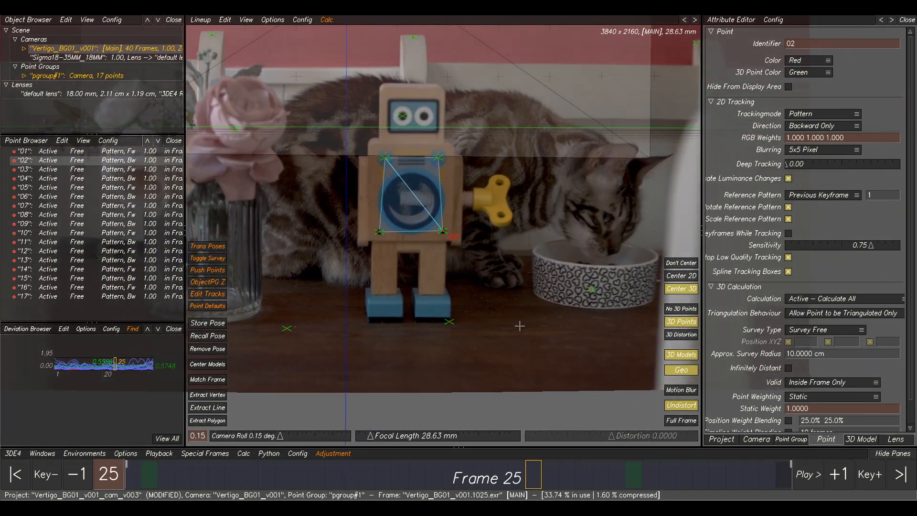
scroll(489, 210, down, 5)
middle_drag(487, 197, 494, 232)
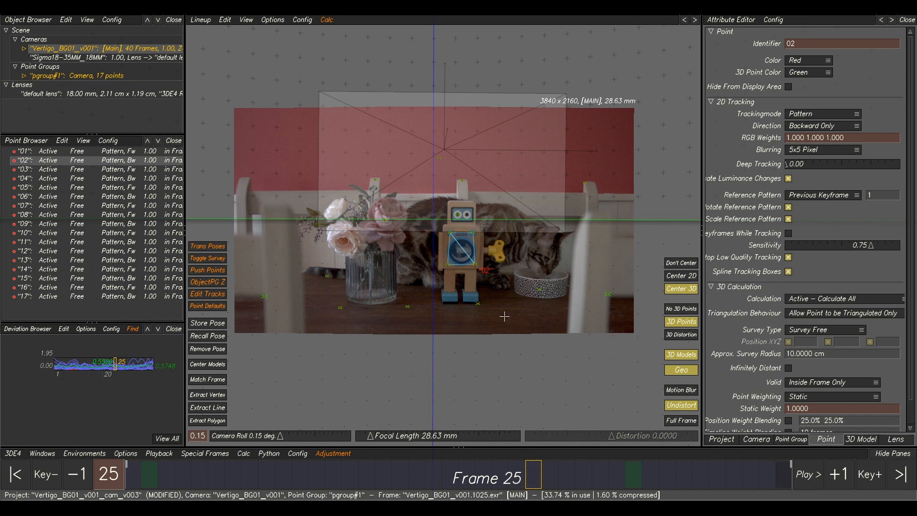
Inspect the solved camera path in the 3D Orientation view while scrubbing through frames.
key(F6)
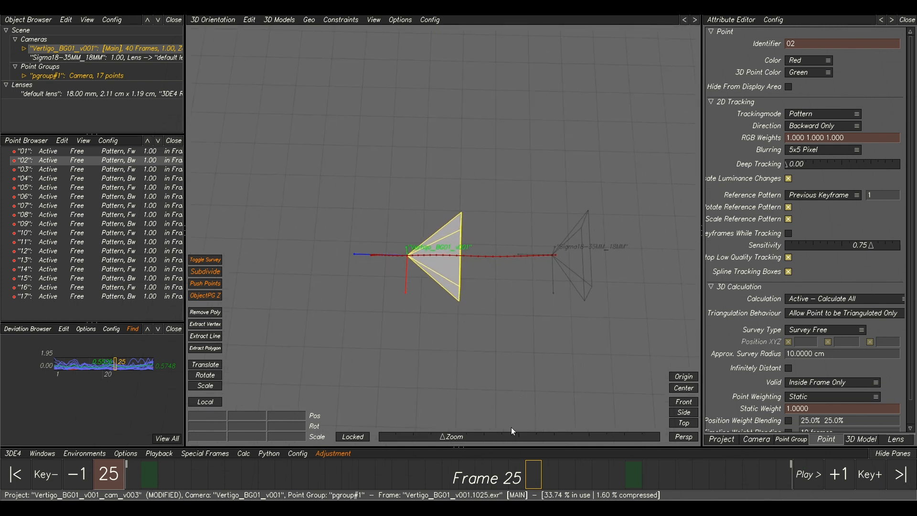
drag(513, 487, 335, 475)
drag(351, 427, 169, 476)
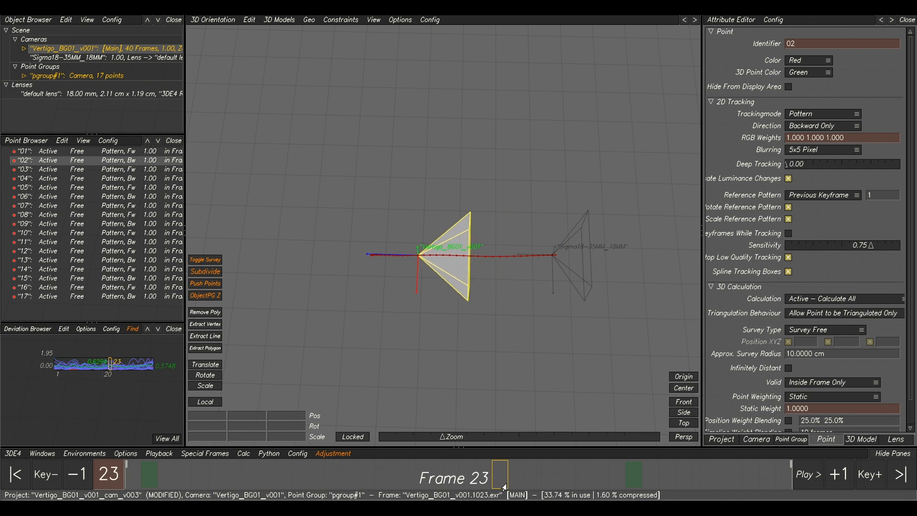
middle_drag(458, 356, 419, 275)
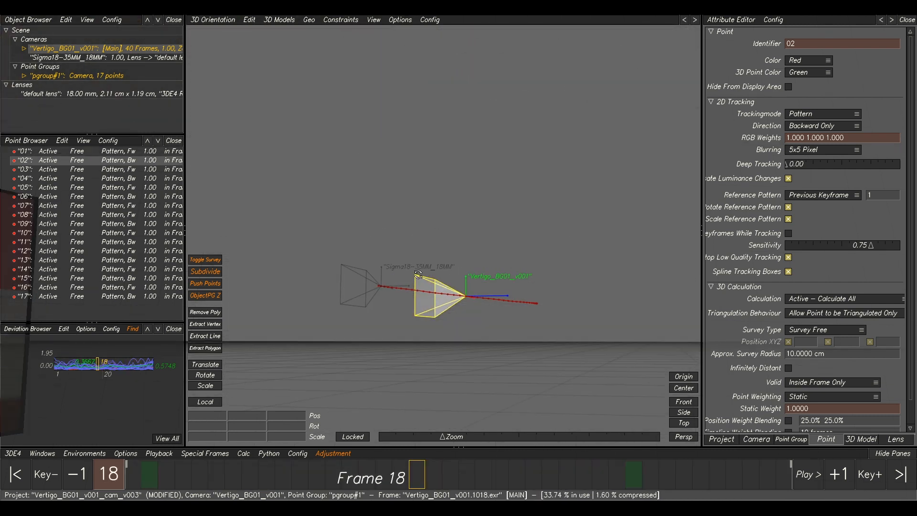
middle_drag(559, 316, 473, 342)
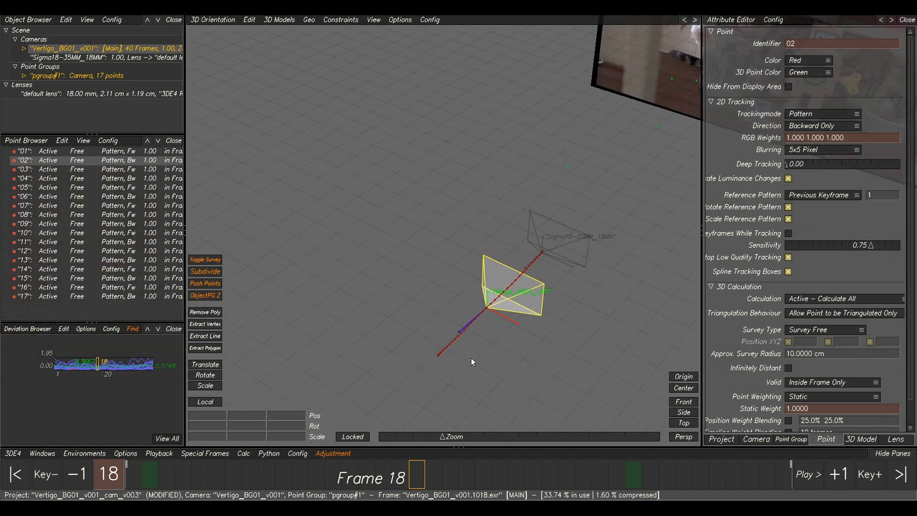
drag(571, 485, 718, 478)
Scrub the Lineup view once more to the final frame, checking point and mesh alignment.
key(F5)
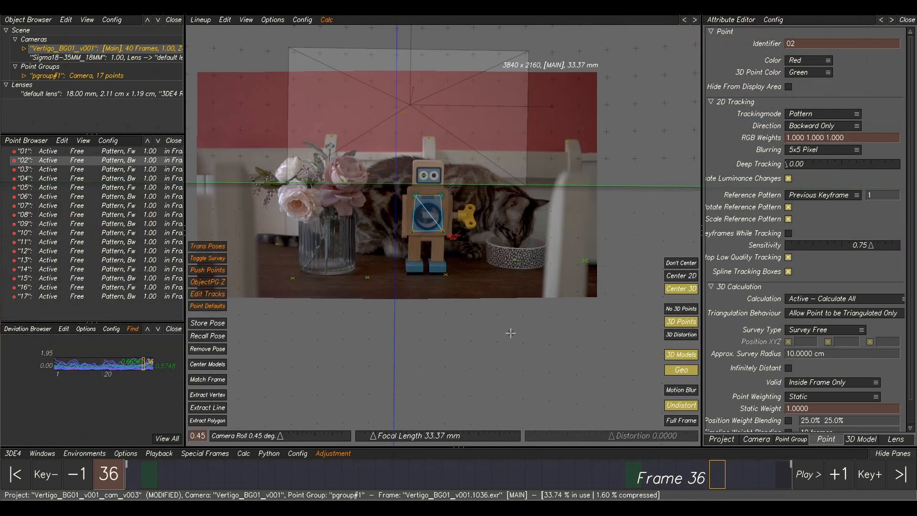
drag(590, 481, 785, 478)
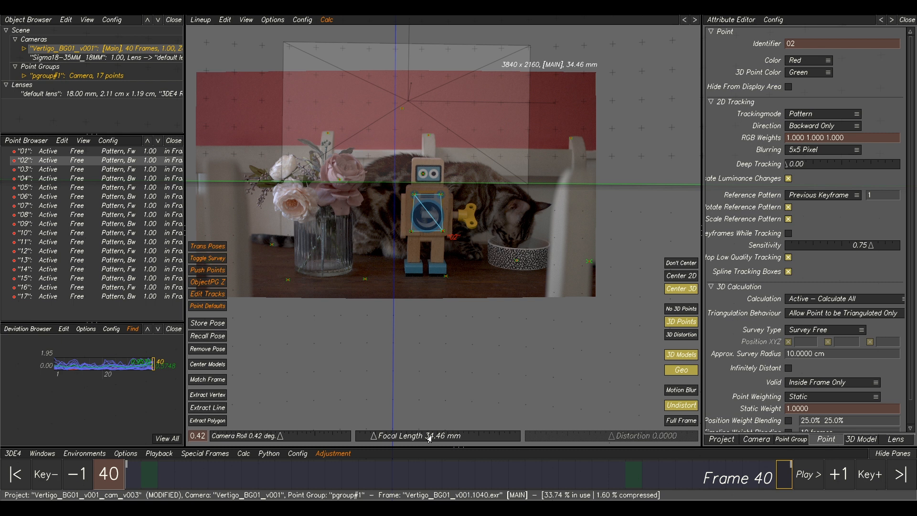
drag(720, 484, 116, 463)
drag(239, 470, 785, 478)
middle_drag(553, 315, 599, 337)
Scrub through the Manual Tracking view to review the tracks on the plate.
key(F1)
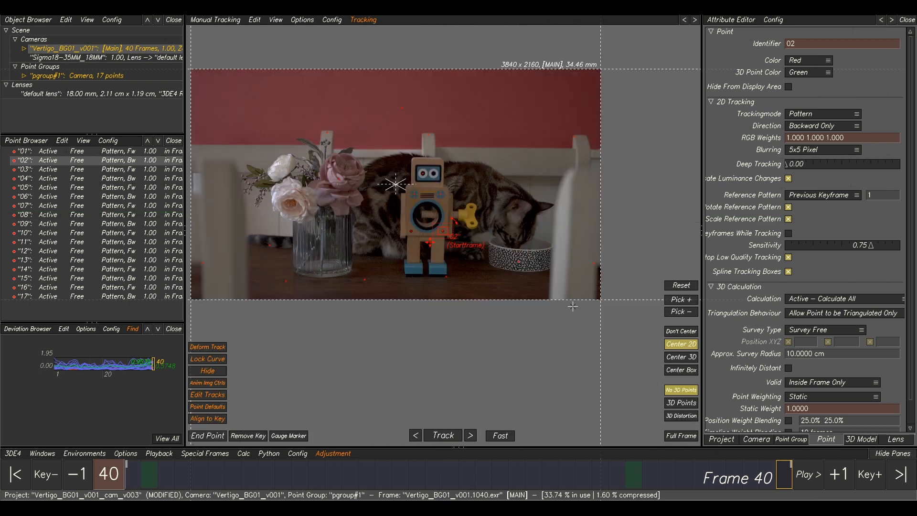
middle_drag(422, 319, 467, 343)
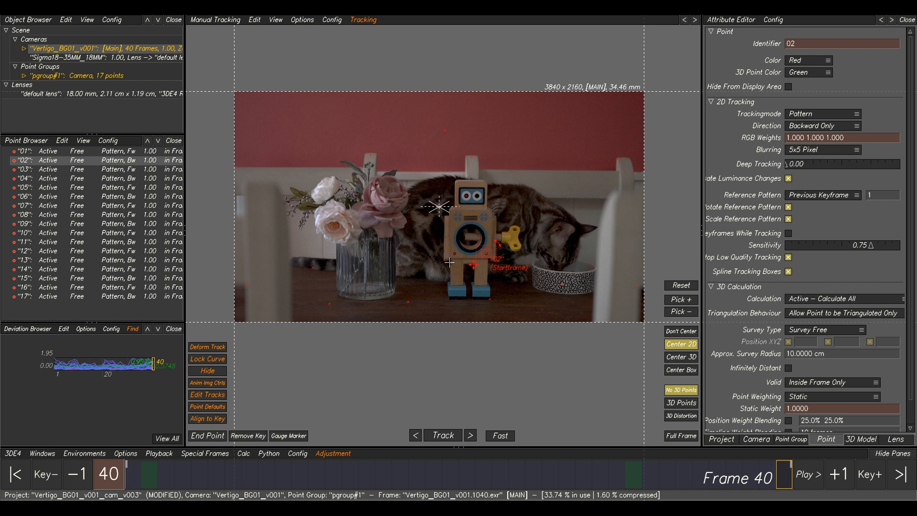
drag(167, 480, 580, 460)
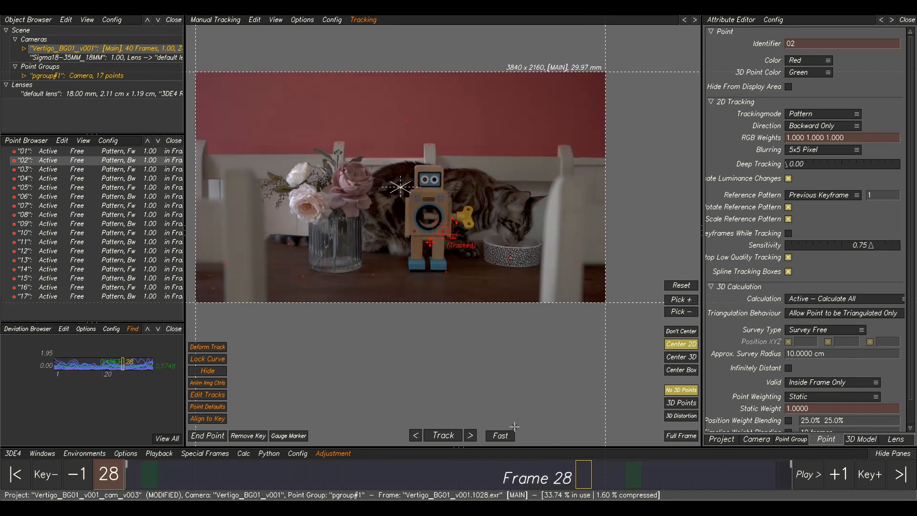
drag(639, 480, 567, 478)
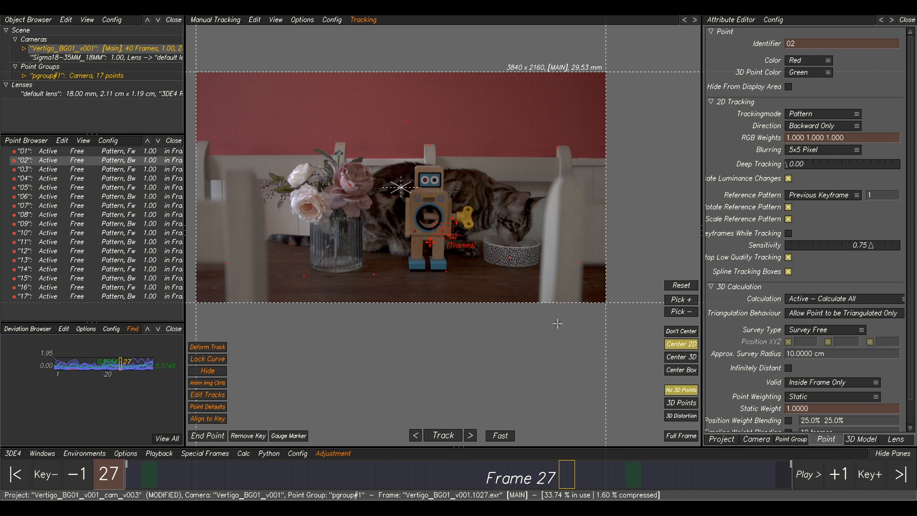
mouse_move(580, 471)
mouse_down()
mouse_move(751, 473)
mouse_move(299, 473)
mouse_move(483, 473)
mouse_up()
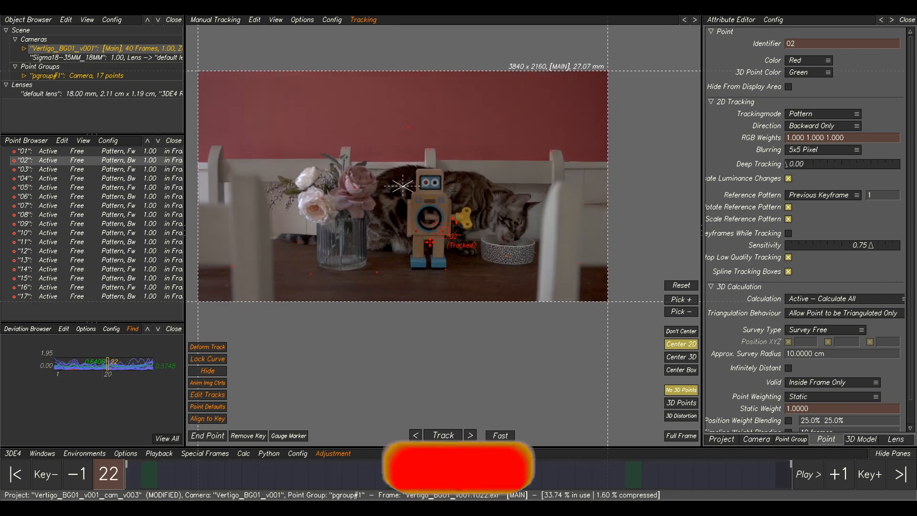